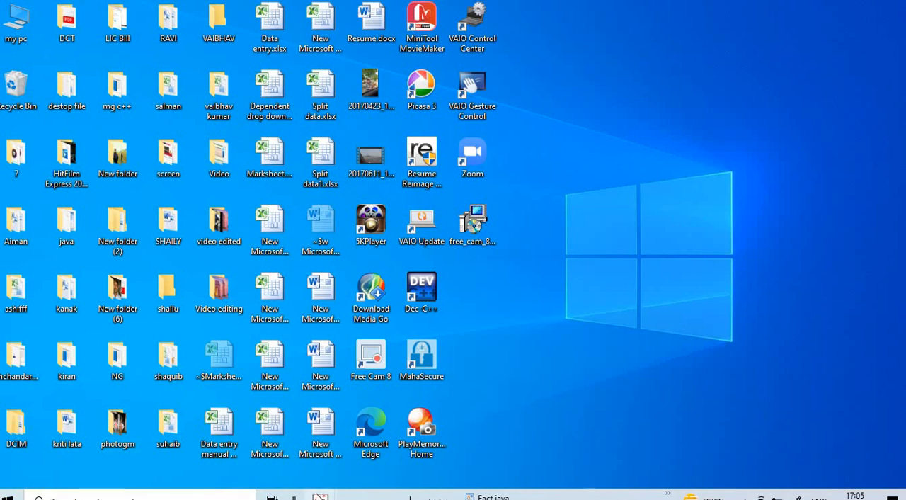
- Switch to Tally.ERP 9 and start it in Educational Mode
{"action": "mouse_move", "coordinate": [320, 496]}
{"action": "left_click", "coordinate": [393, 442]}
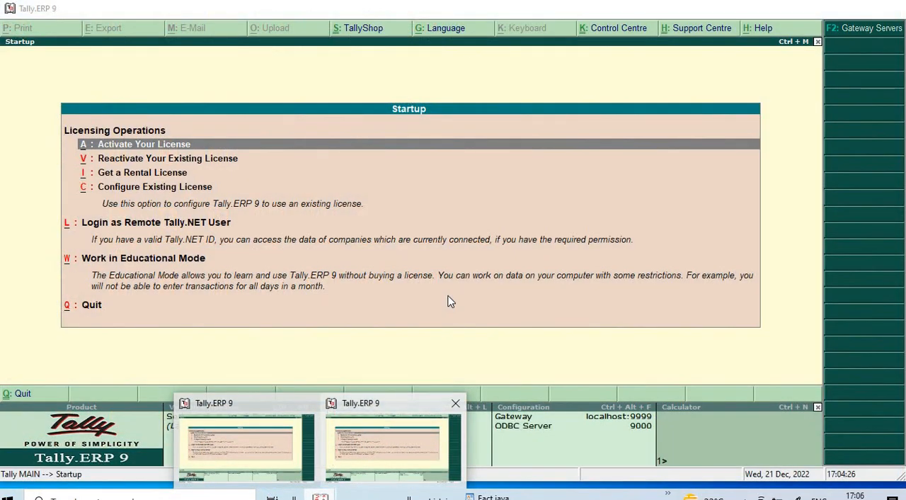
{"action": "key", "text": "Down"}
{"action": "key", "text": "Down"}
{"action": "key", "text": "Down"}
{"action": "key", "text": "Down"}
{"action": "key", "text": "Down"}
{"action": "key", "text": "Down"}
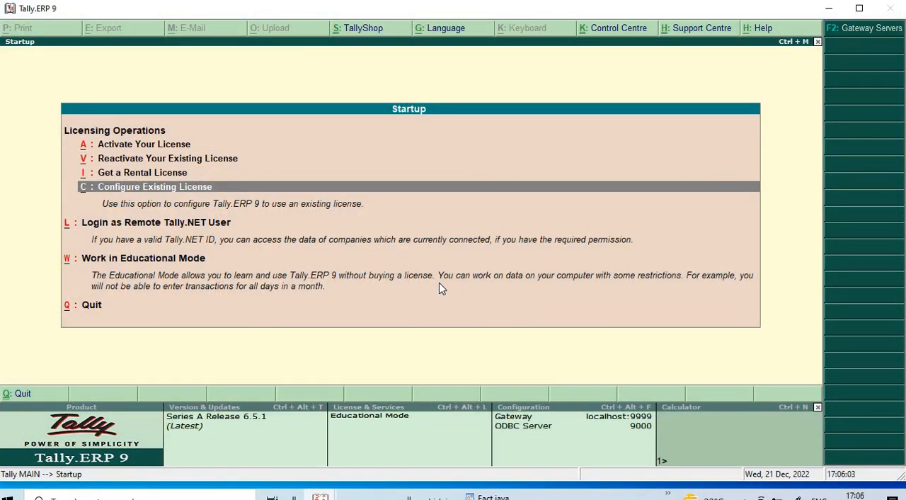
{"action": "key", "text": "Up"}
{"action": "key", "text": "Return"}
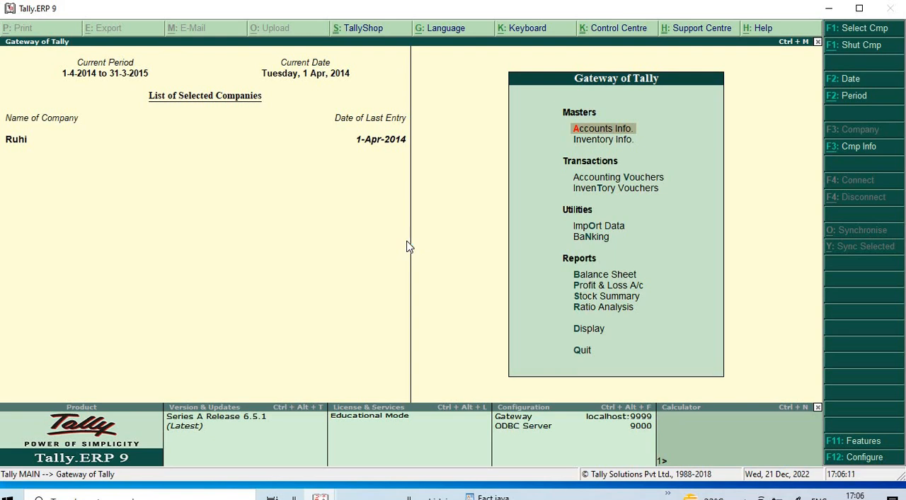
- Begin creating a new company and name it Gautam Payroll Pvt Ltd
{"action": "key", "text": "alt+F3"}
{"action": "key", "text": "Down"}
{"action": "key", "text": "Down"}
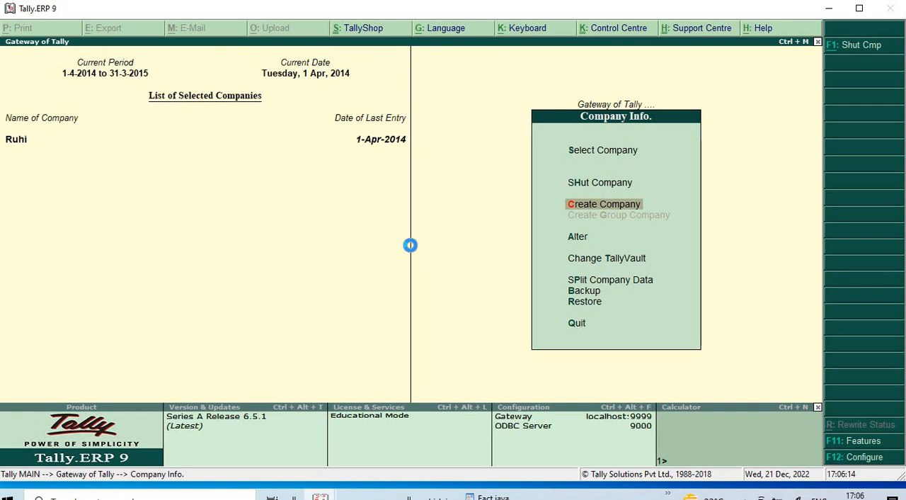
{"action": "key", "text": "Return"}
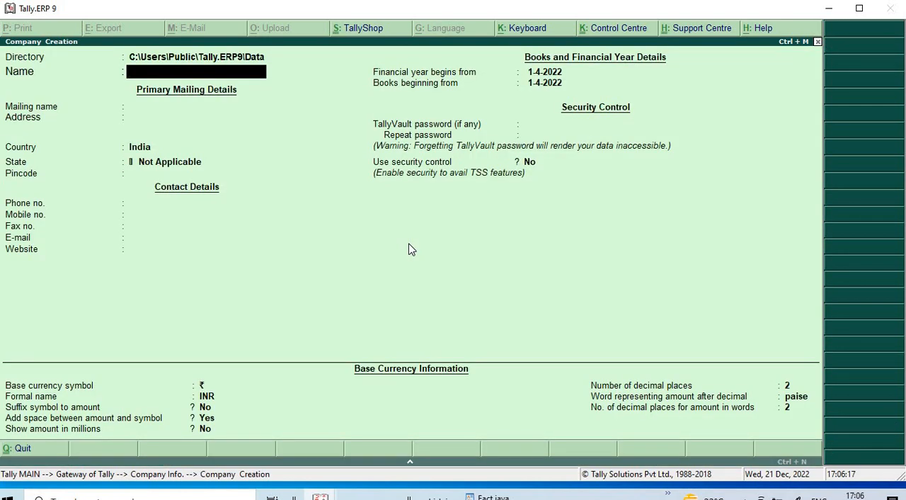
{"action": "type", "text": "Gautam Payro"}
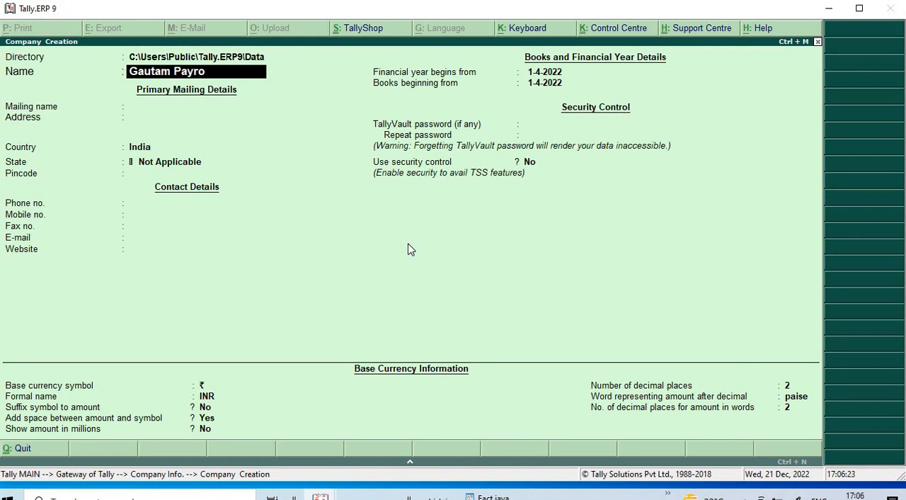
{"action": "type", "text": "ll Pvt Ltd"}
- Set the new company's state to Bihar, accept the remaining default details and save the company
{"action": "key", "text": "Return"}
{"action": "key", "text": "Return"}
{"action": "key", "text": "Return"}
{"action": "key", "text": "Return"}
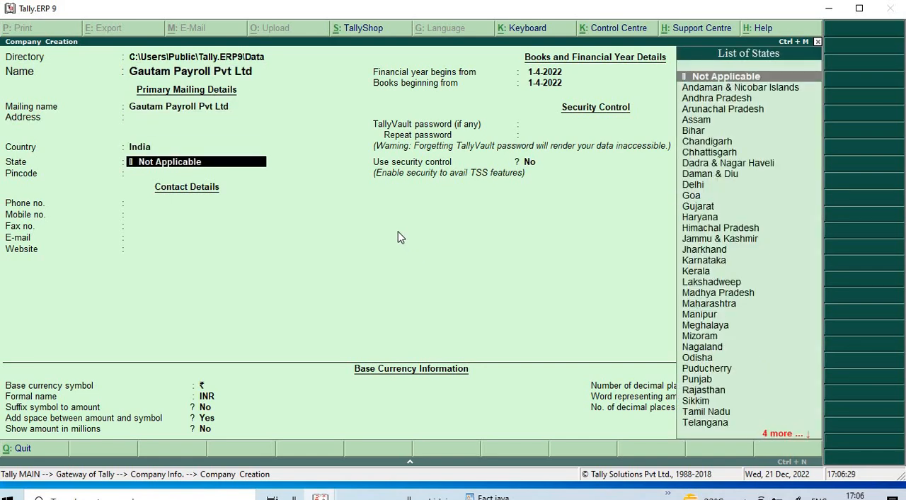
{"action": "type", "text": "Bihar"}
{"action": "key", "text": "Return"}
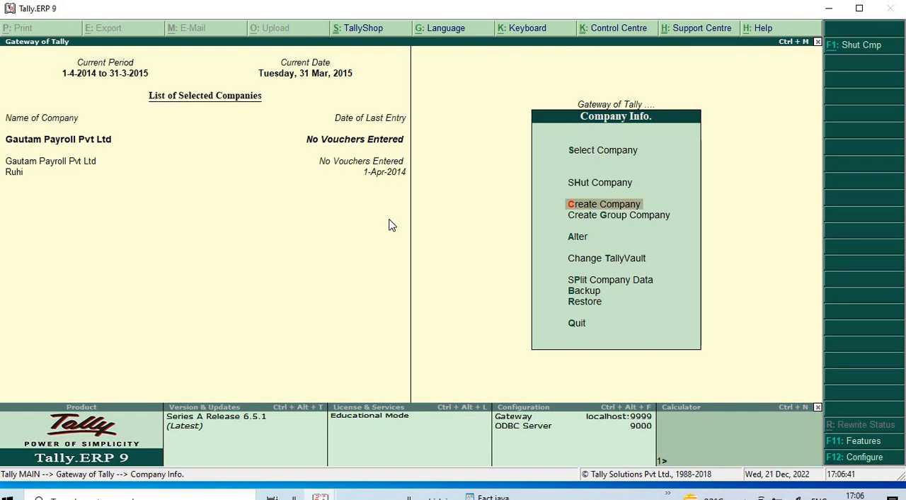
- Open the accounting features of Gautam Payroll Pvt Ltd and set Maintain payroll to Yes
{"action": "key", "text": "F11"}
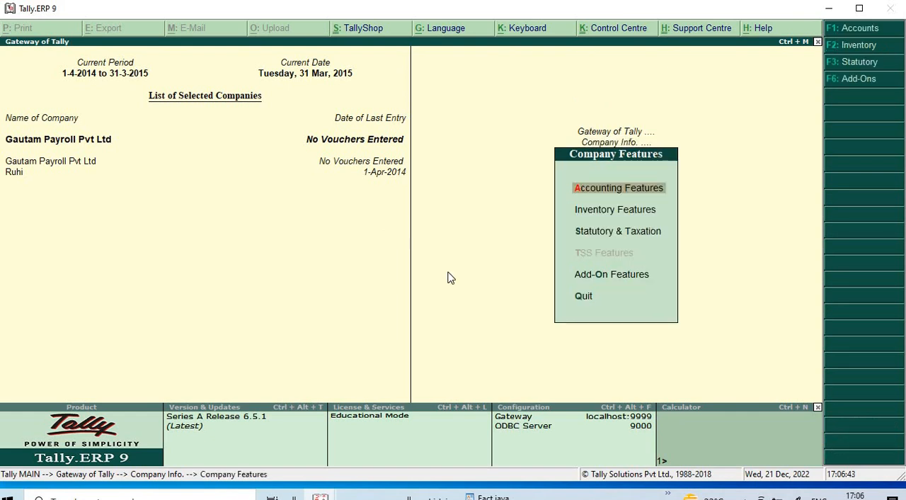
{"action": "key", "text": "Return"}
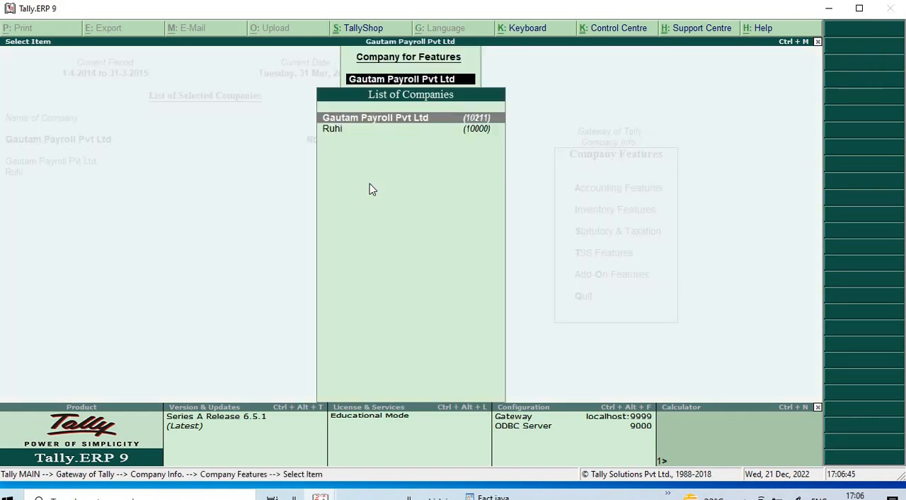
{"action": "key", "text": "Return"}
{"action": "key", "text": "Return"}
{"action": "key", "text": "Return"}
{"action": "key", "text": "Return"}
{"action": "key", "text": "Return"}
{"action": "key", "text": "Return"}
{"action": "key", "text": "Return"}
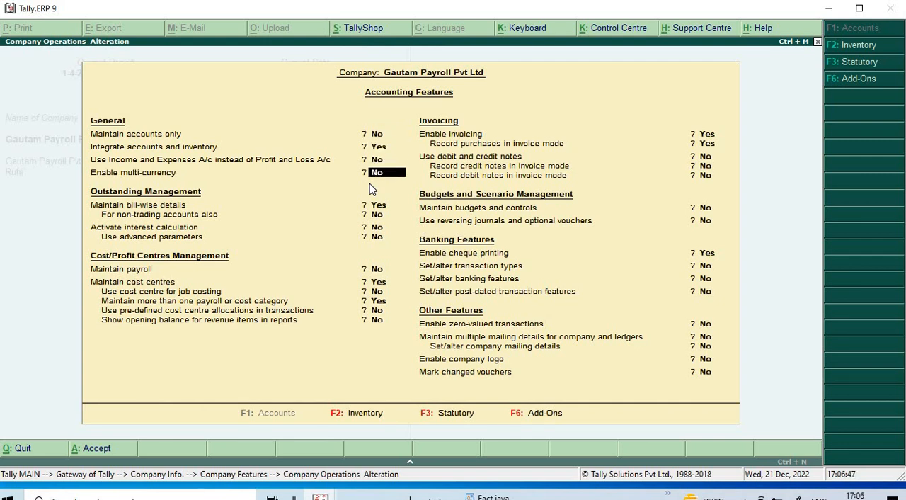
{"action": "key", "text": "Return"}
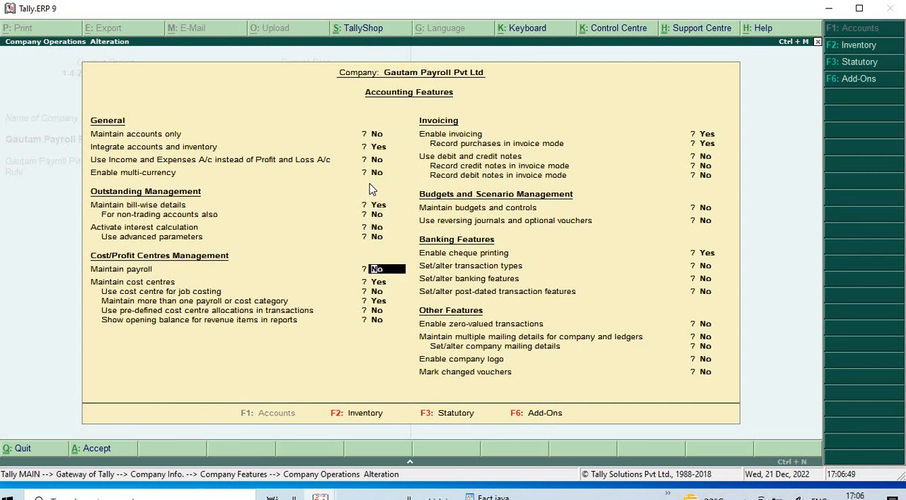
{"action": "key", "text": "y"}
{"action": "key", "text": "Return"}
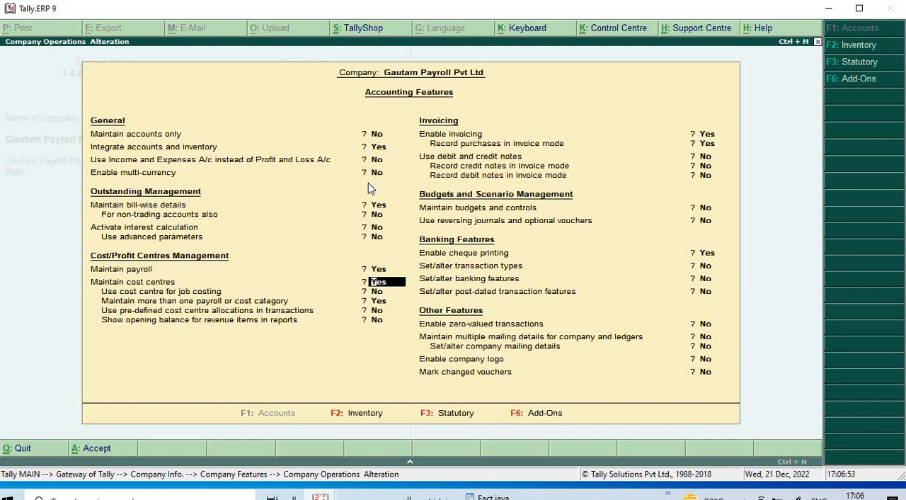
- Set Maintain cost centres to No and accept Yes for maintaining more than one payroll or cost category
{"action": "key", "text": "n"}
{"action": "key", "text": "Return"}
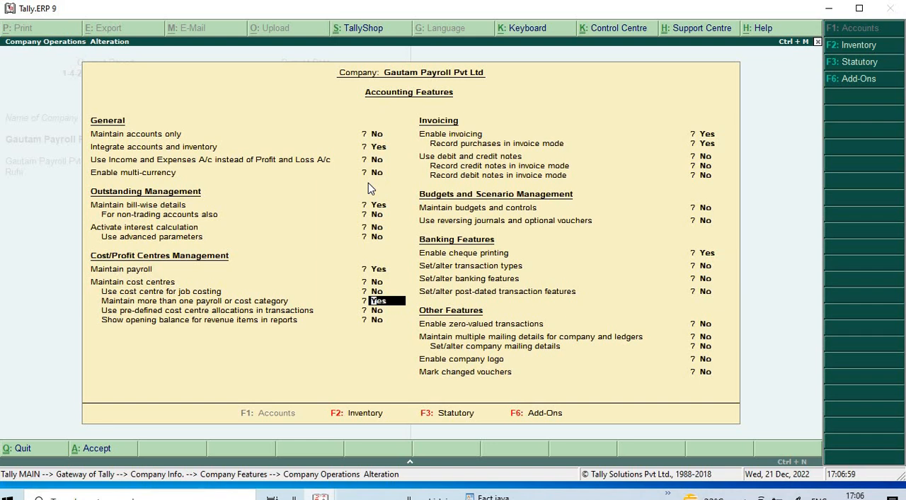
{"action": "key", "text": "Return"}
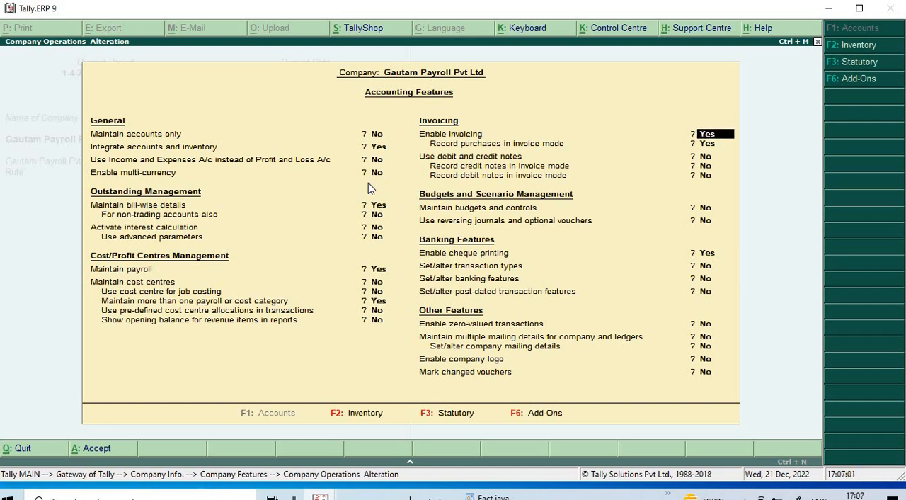
- Set Enable cheque printing to No, save the accounting features and return to the Gateway of Tally
{"action": "key", "text": "Return"}
{"action": "key", "text": "Return"}
{"action": "key", "text": "Return"}
{"action": "key", "text": "Return"}
{"action": "key", "text": "Return"}
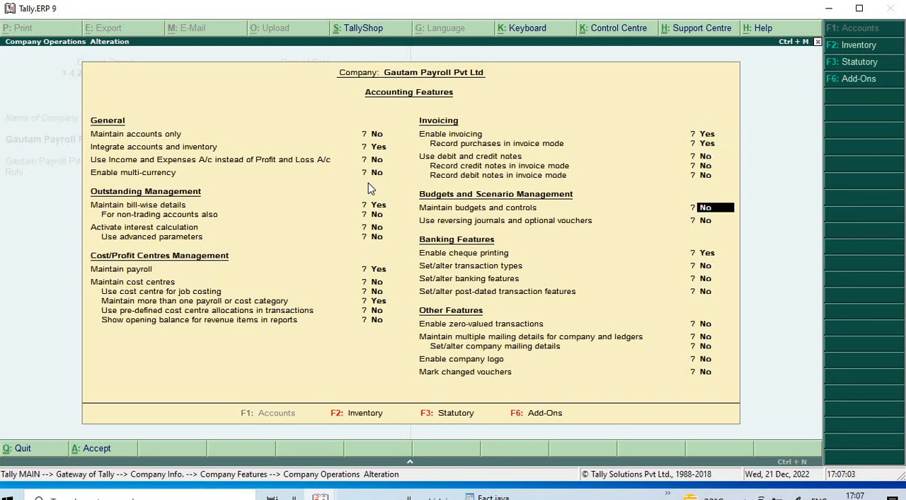
{"action": "key", "text": "n"}
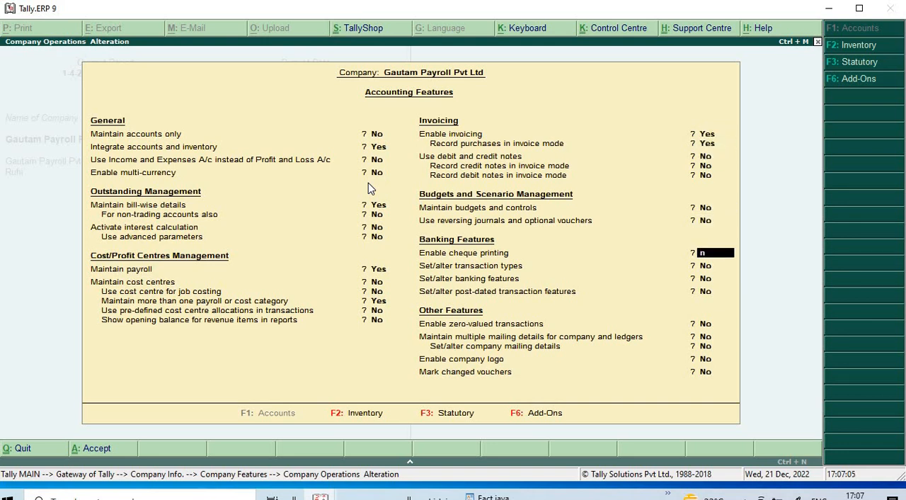
{"action": "key", "text": "Return"}
{"action": "key", "text": "Return"}
{"action": "key", "text": "Return"}
{"action": "key", "text": "Return"}
{"action": "key", "text": "Return"}
{"action": "key", "text": "Return"}
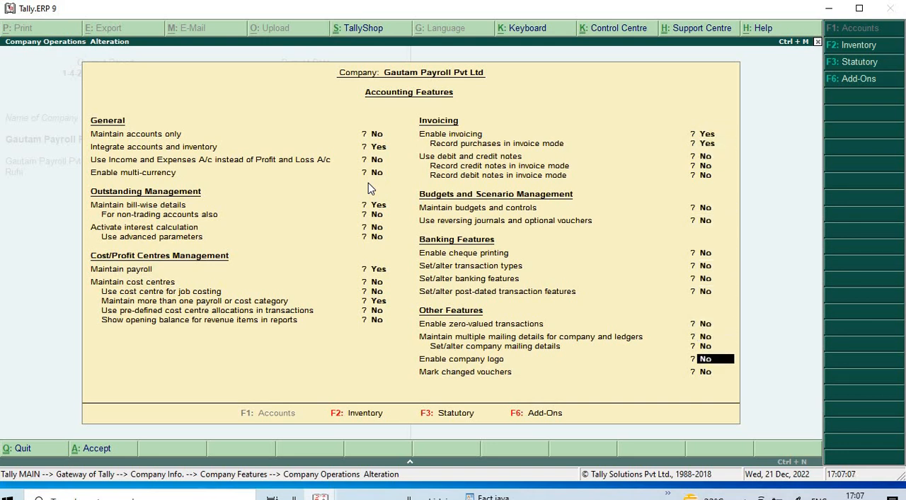
{"action": "key", "text": "Return"}
{"action": "key", "text": "Return"}
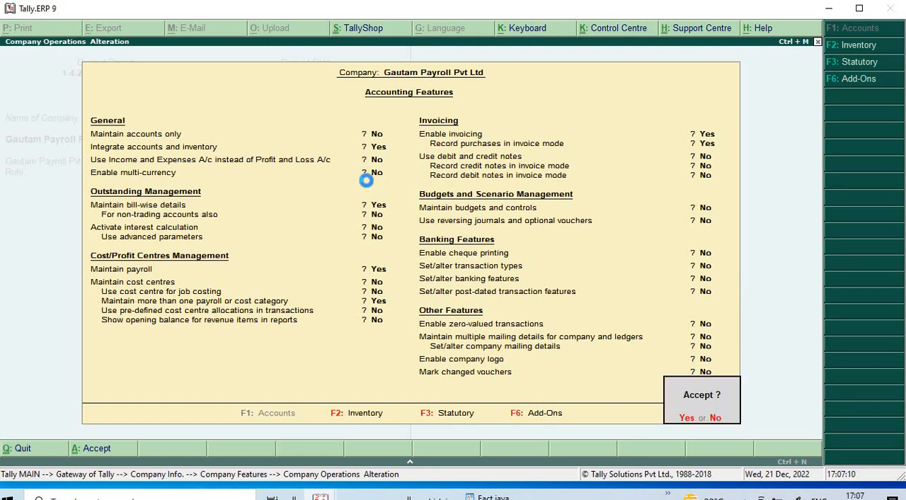
{"action": "key", "text": "Return"}
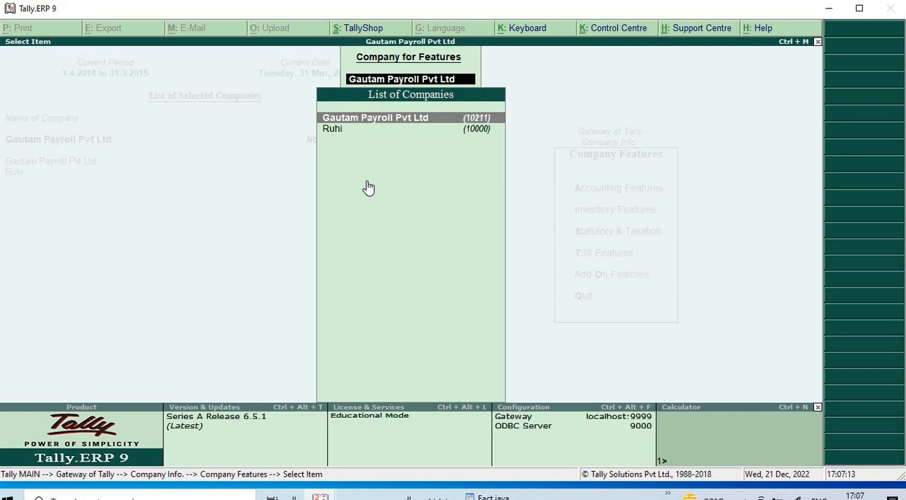
{"action": "key", "text": "BackSpace"}
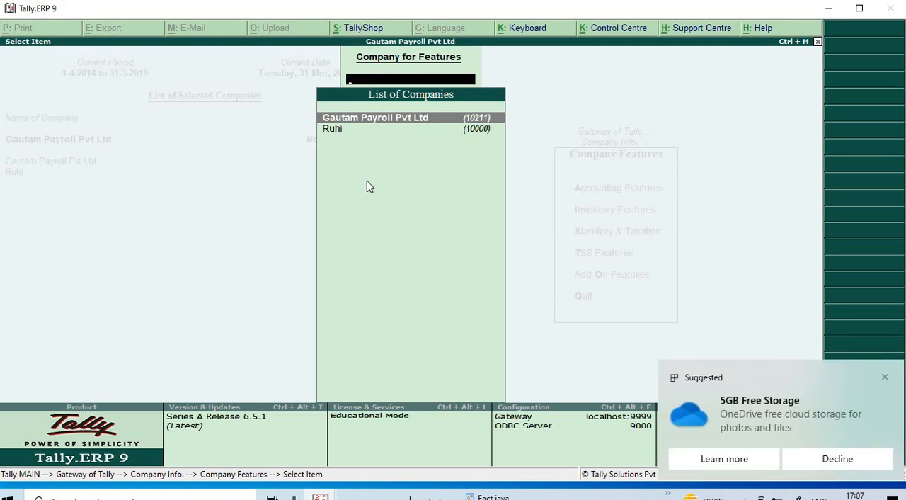
{"action": "key", "text": "Escape"}
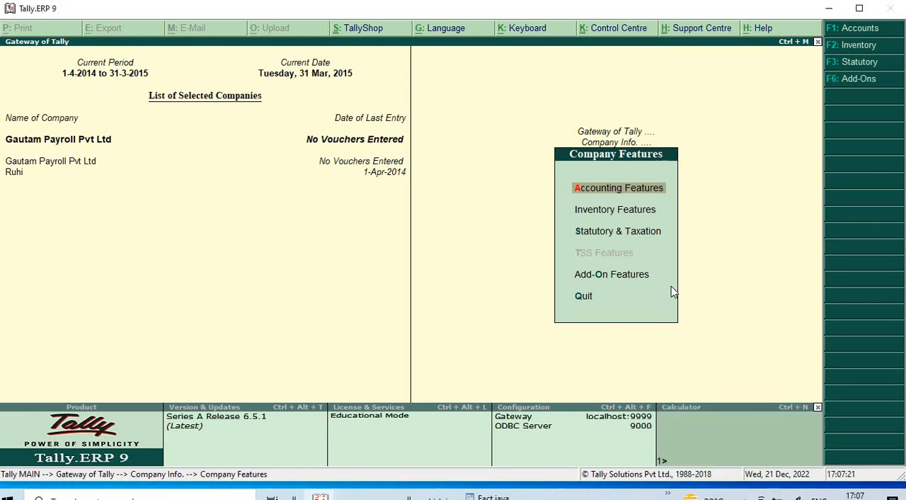
{"action": "key", "text": "Escape"}
{"action": "key", "text": "Escape"}
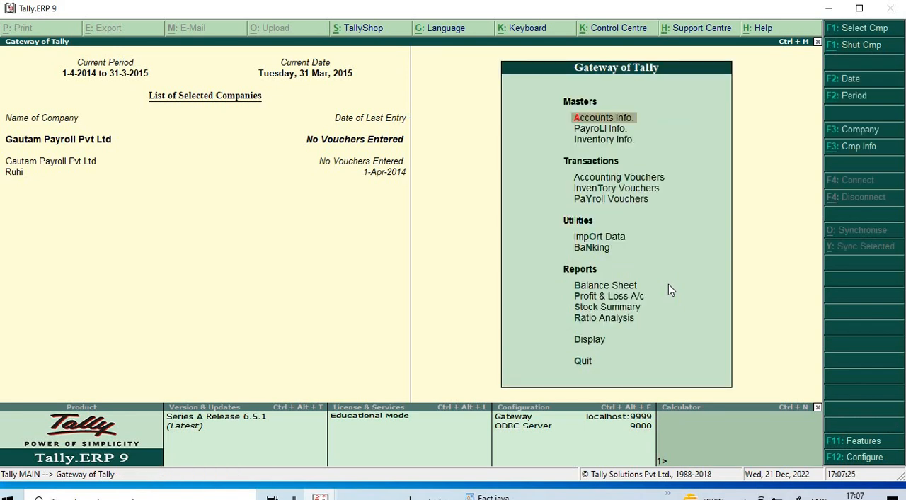
- Examine the employee category creation form and the list of existing categories in the payroll masters
{"action": "key", "text": "Down"}
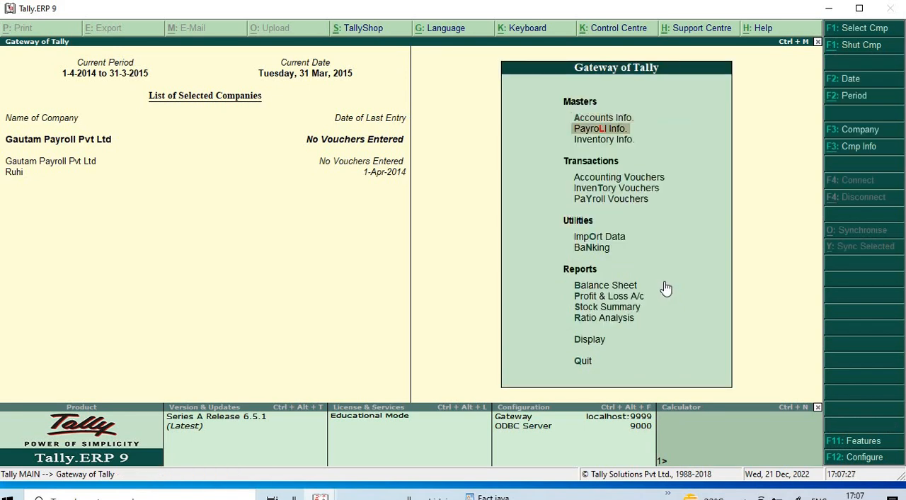
{"action": "key", "text": "Return"}
{"action": "key", "text": "Return"}
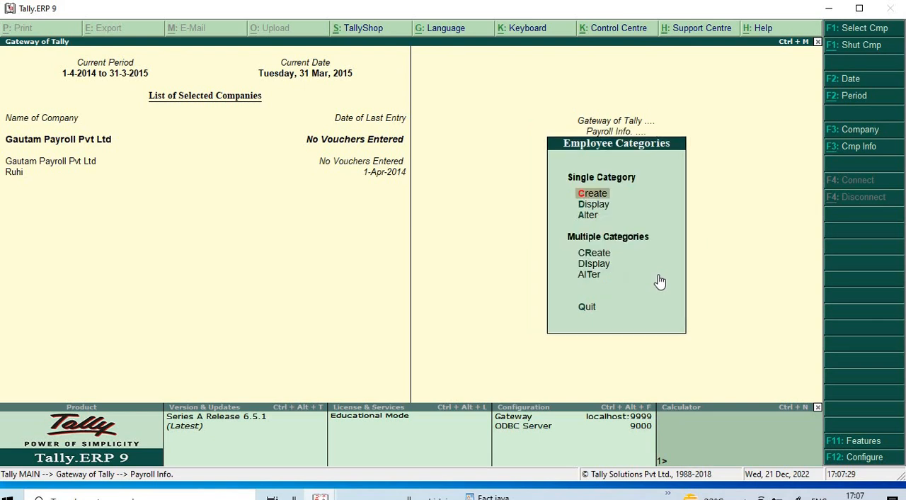
{"action": "key", "text": "Escape"}
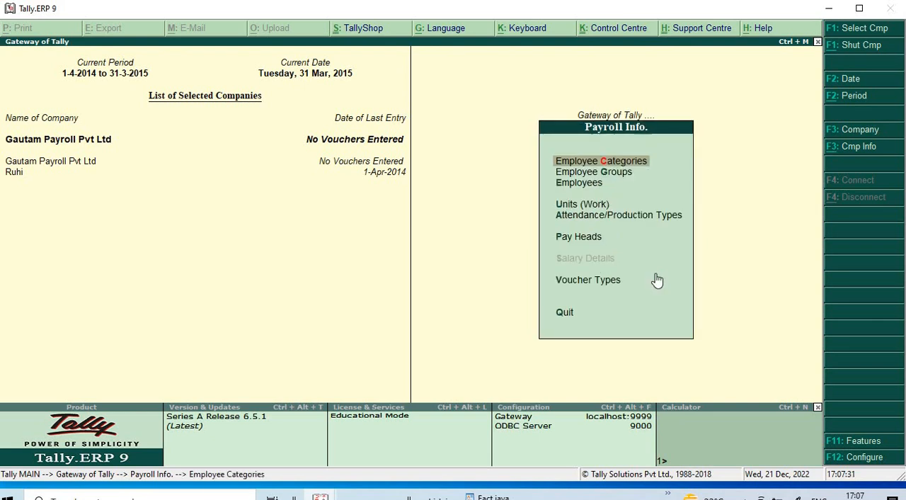
{"action": "key", "text": "Return"}
{"action": "key", "text": "Return"}
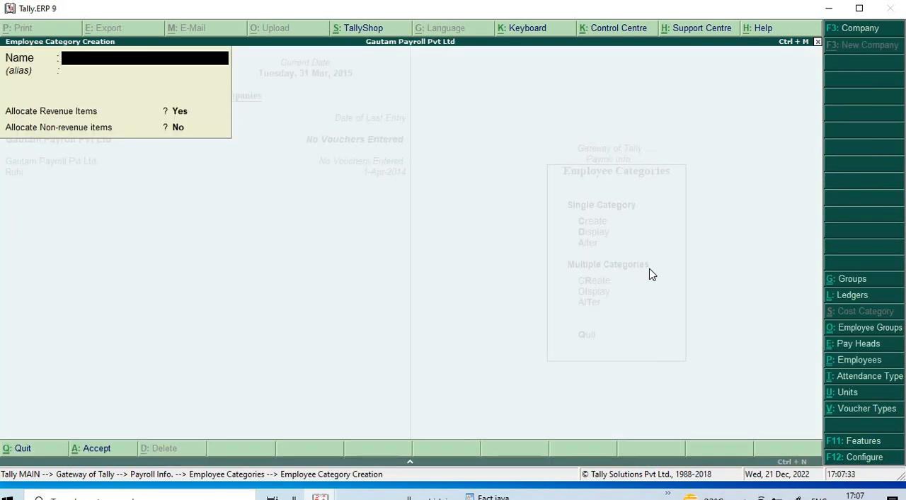
{"action": "key", "text": "Escape"}
{"action": "key", "text": "Return"}
{"action": "key", "text": "Down"}
{"action": "key", "text": "Down"}
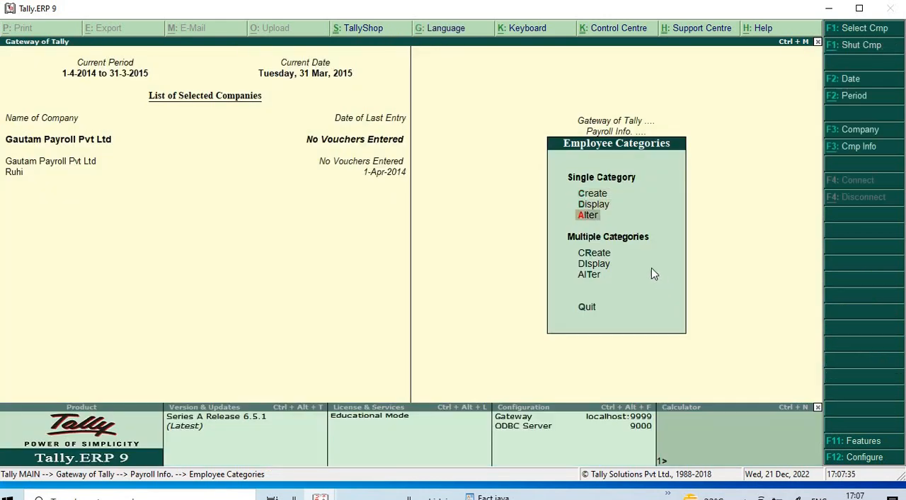
{"action": "key", "text": "Return"}
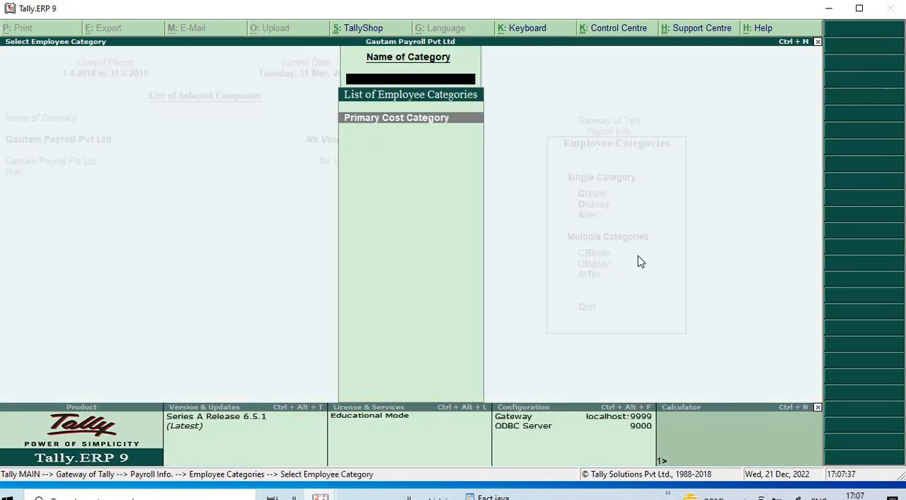
{"action": "key", "text": "Escape"}
{"action": "key", "text": "Escape"}
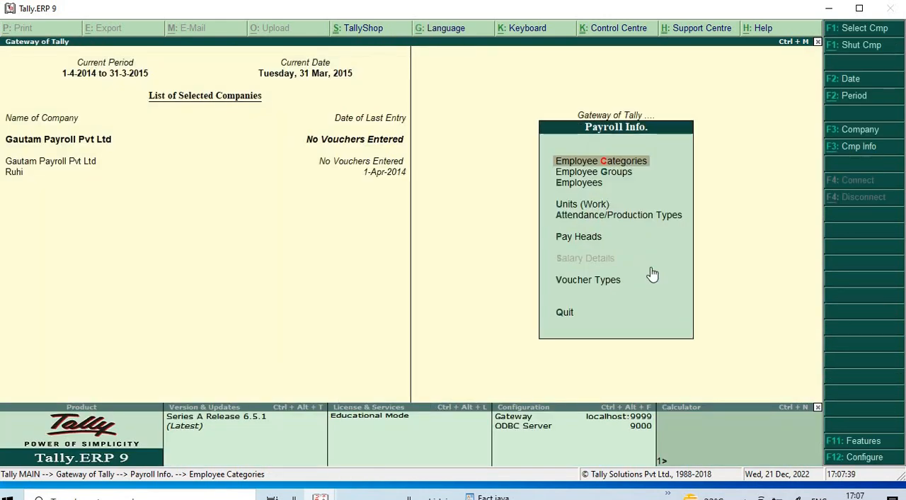
- Start creating a single employee group and assign it to Primary Cost Category
{"action": "key", "text": "Down"}
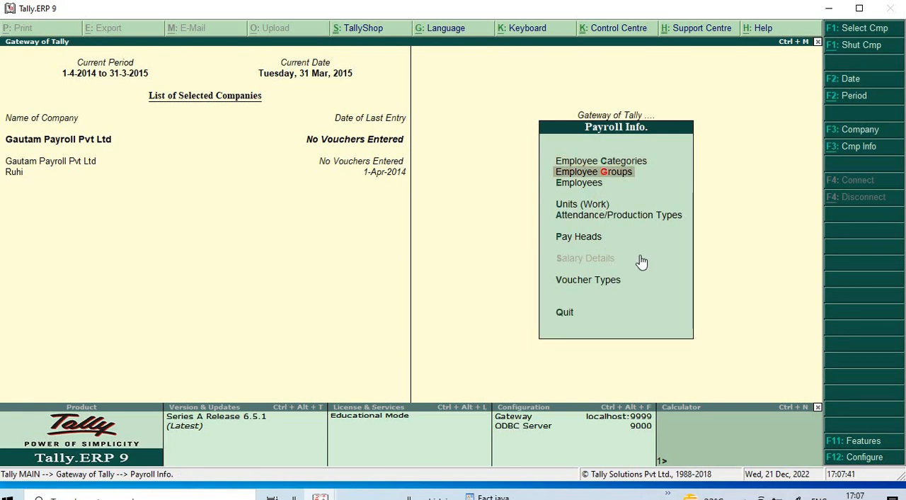
{"action": "key", "text": "Return"}
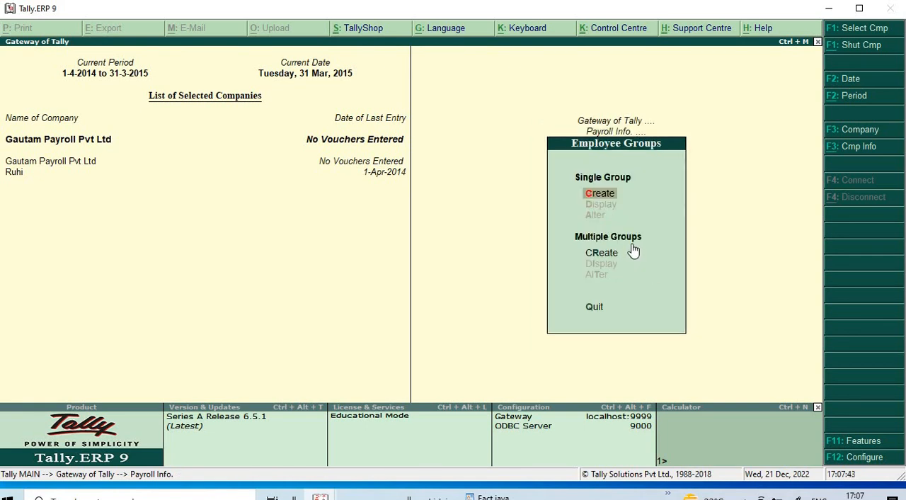
{"action": "key", "text": "Return"}
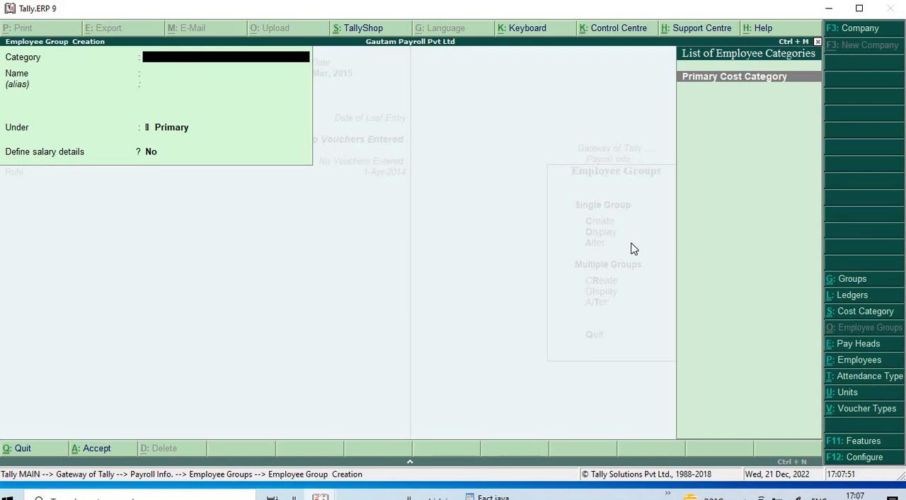
{"action": "type", "text": "s"}
{"action": "key", "text": "Return"}
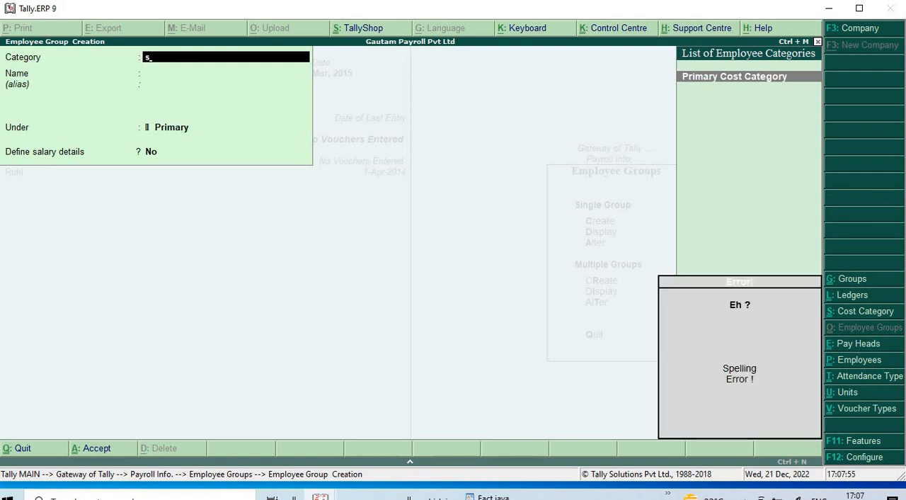
{"action": "key", "text": "Return"}
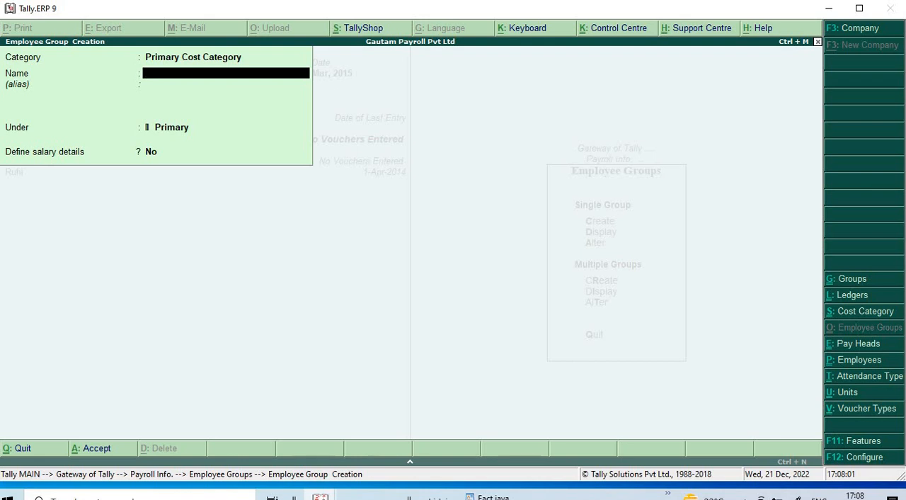
- Name the employee group Finance, keep it under Primary with no salary details, and save it
{"action": "type", "text": "Finance"}
{"action": "key", "text": "Return"}
{"action": "key", "text": "Return"}
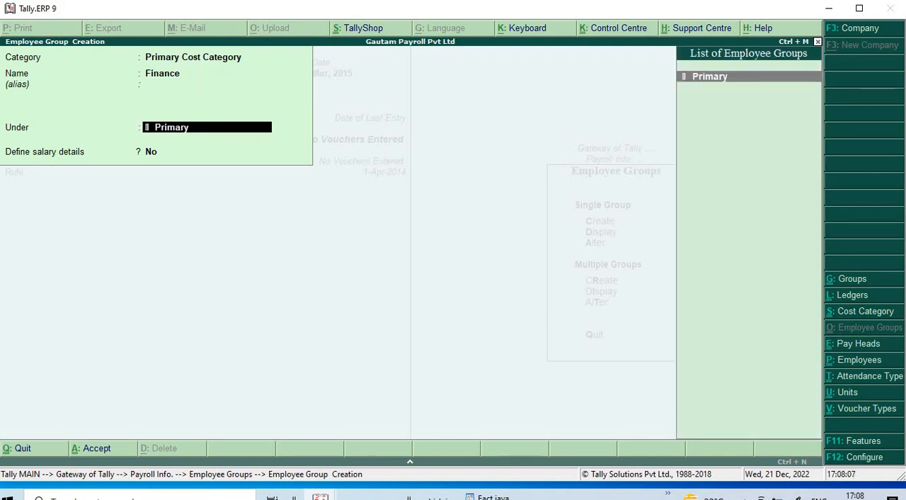
{"action": "key", "text": "Return"}
{"action": "key", "text": "Return"}
- Create the employee group Accounts under Primary with Define salary details set to No
{"action": "key", "text": "Return"}
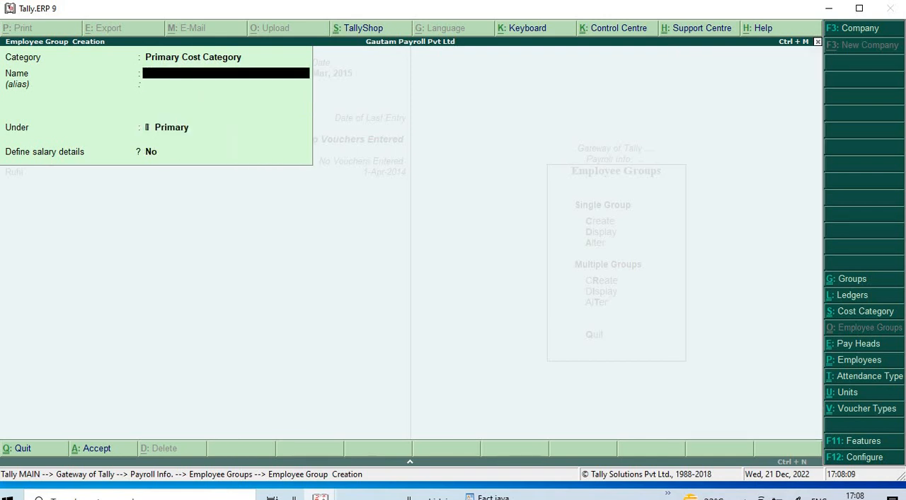
{"action": "type", "text": "Accounts"}
{"action": "key", "text": "Return"}
{"action": "key", "text": "Return"}
{"action": "key", "text": "Return"}
{"action": "key", "text": "Return"}
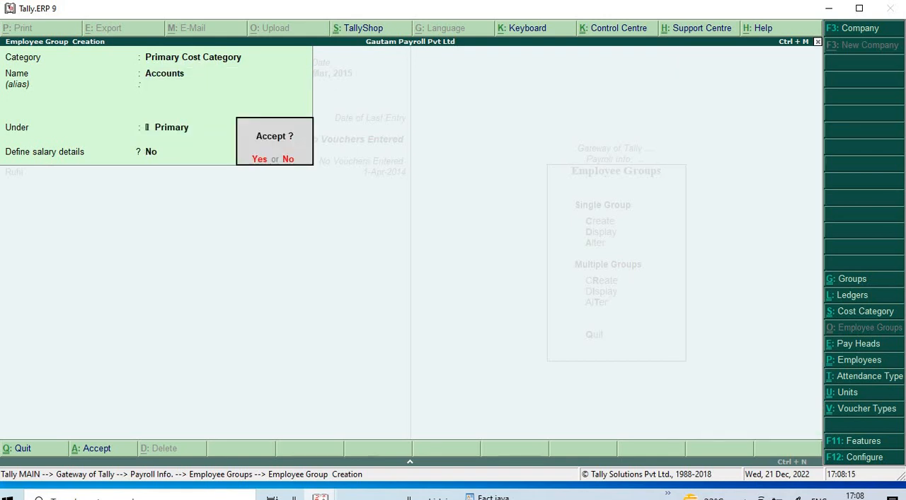
{"action": "key", "text": "Return"}
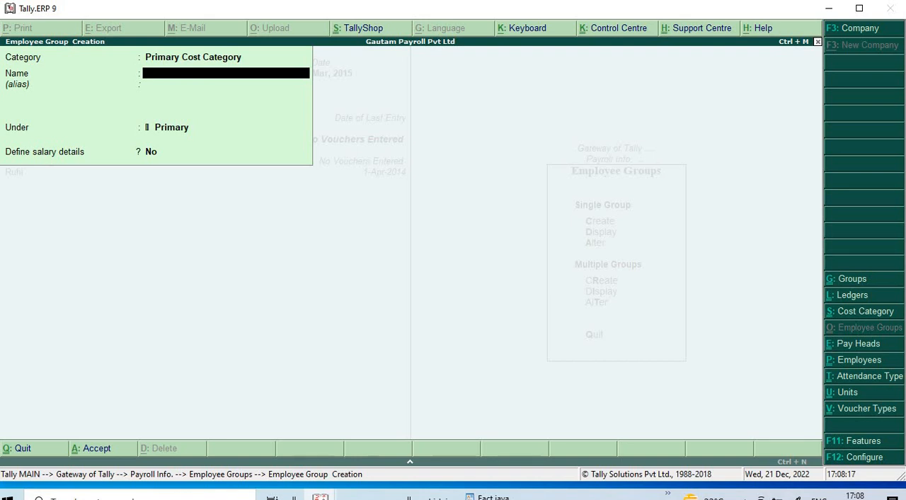
- Create the employee group Sale under Primary with no salary details and review the list of employee groups
{"action": "type", "text": "Sale"}
{"action": "key", "text": "Return"}
{"action": "key", "text": "Return"}
{"action": "key", "text": "Return"}
{"action": "key", "text": "Return"}
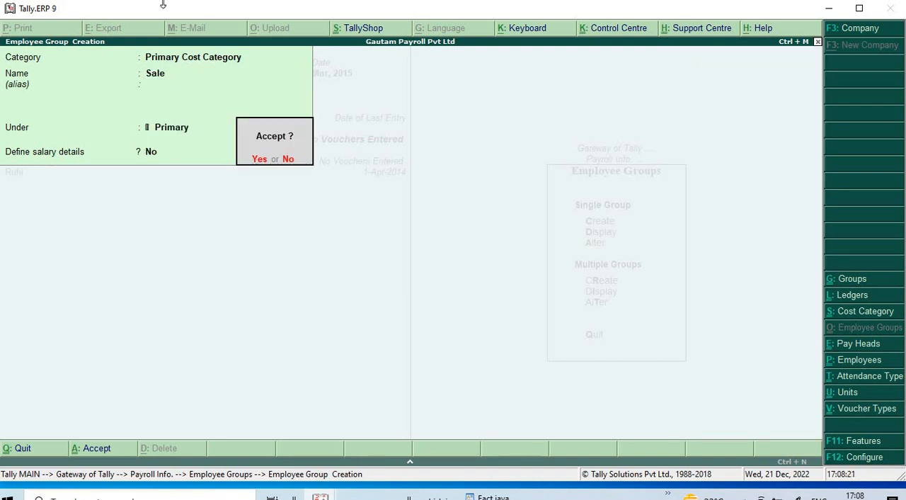
{"action": "key", "text": "Return"}
{"action": "key", "text": "Escape"}
{"action": "key", "text": "Down"}
{"action": "key", "text": "Down"}
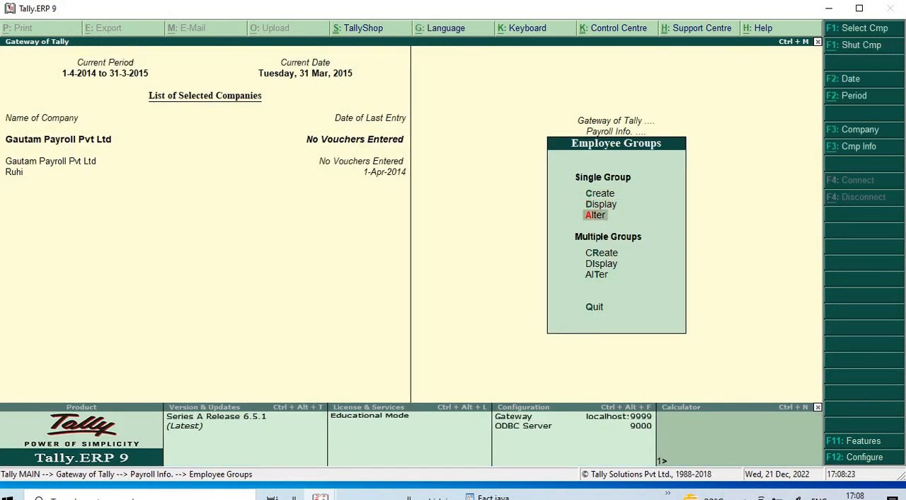
{"action": "key", "text": "Return"}
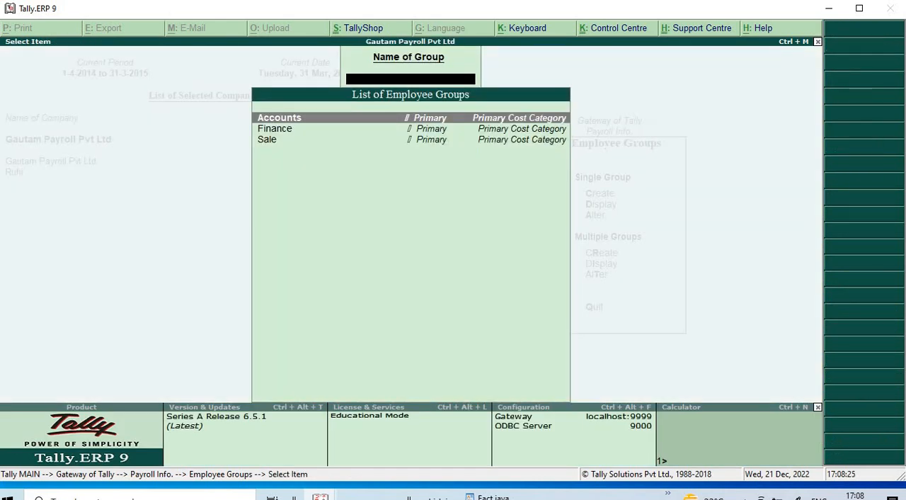
{"action": "key", "text": "Escape"}
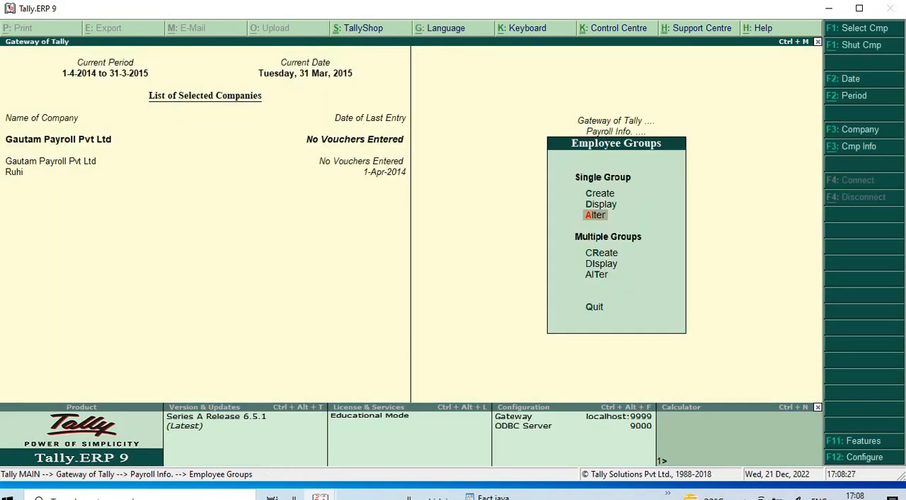
- Create a simple work unit with symbol hrs, formal name Hours and 0 decimal places
{"action": "key", "text": "Escape"}
{"action": "key", "text": "Down"}
{"action": "key", "text": "Down"}
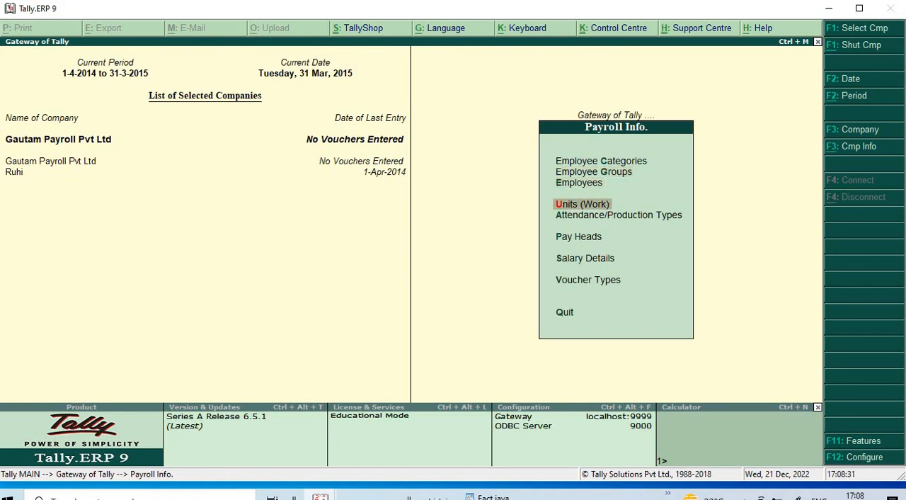
{"action": "key", "text": "Return"}
{"action": "key", "text": "Return"}
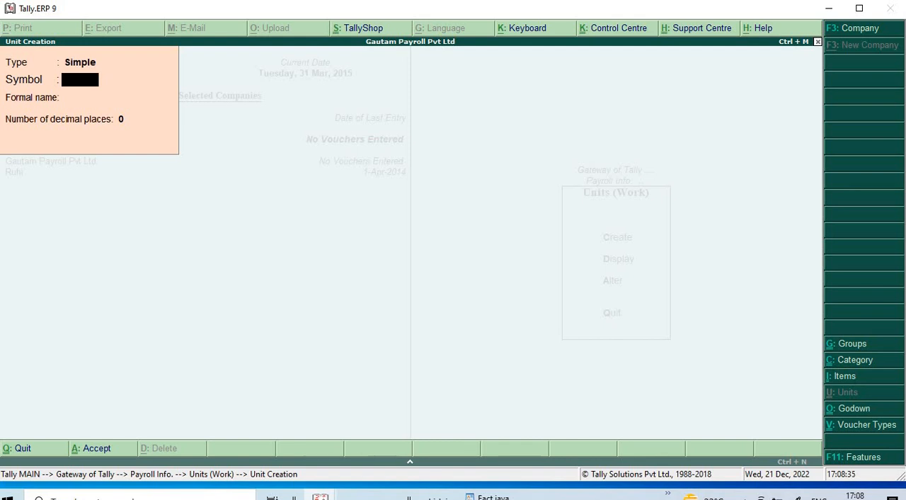
{"action": "type", "text": "hrs"}
{"action": "key", "text": "Return"}
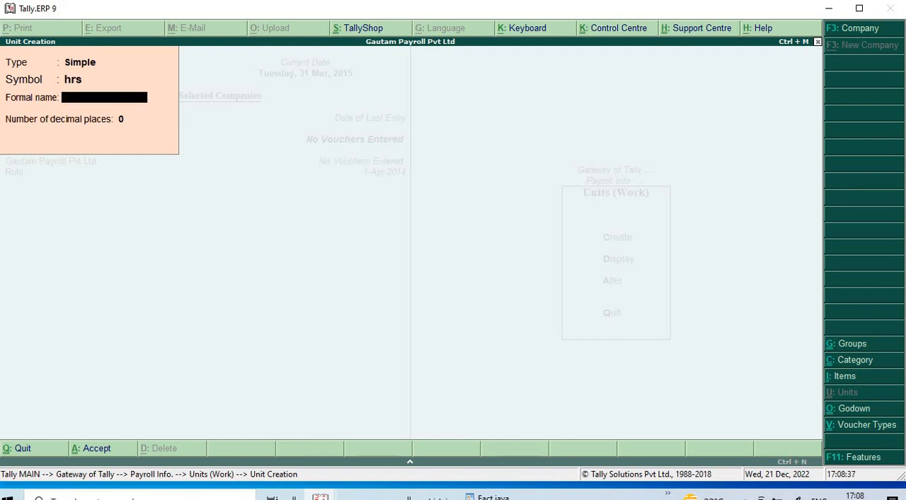
{"action": "type", "text": "Hours"}
{"action": "key", "text": "Return"}
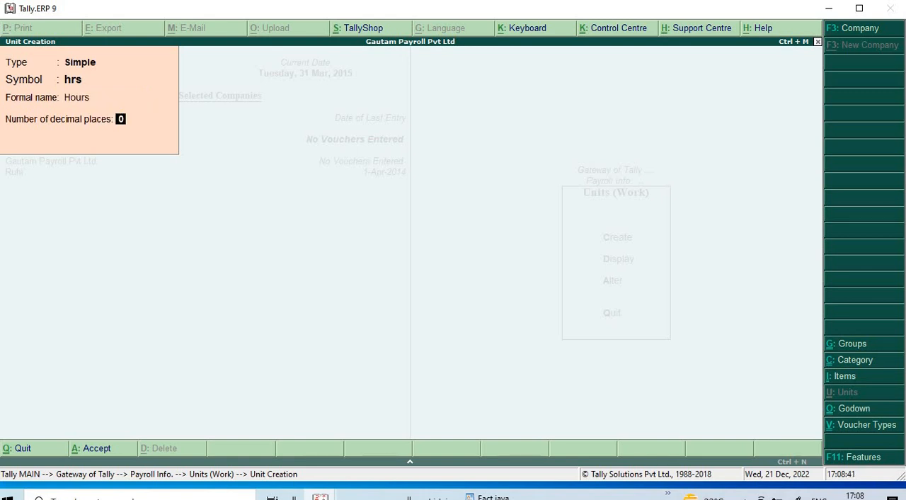
{"action": "key", "text": "Return"}
{"action": "key", "text": "y"}
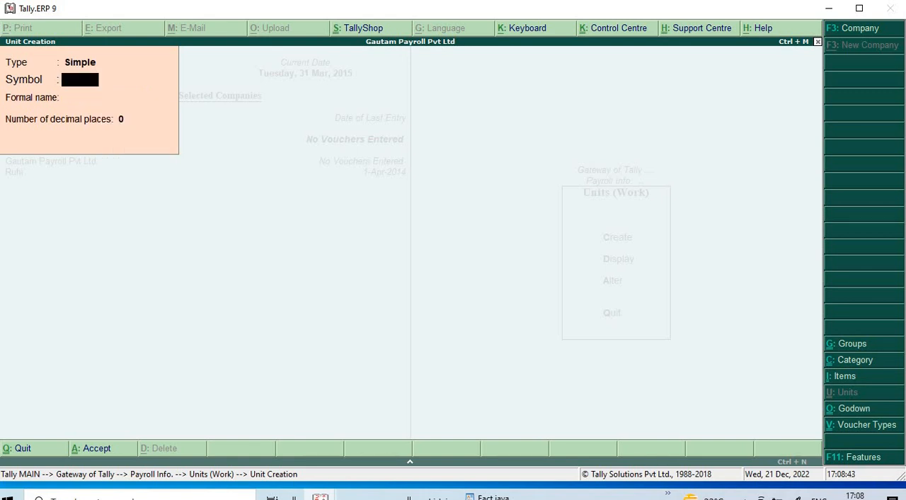
- Create a simple work unit with symbol mnth, formal name Month and 0 decimal places
{"action": "type", "text": "mnth"}
{"action": "key", "text": "Return"}
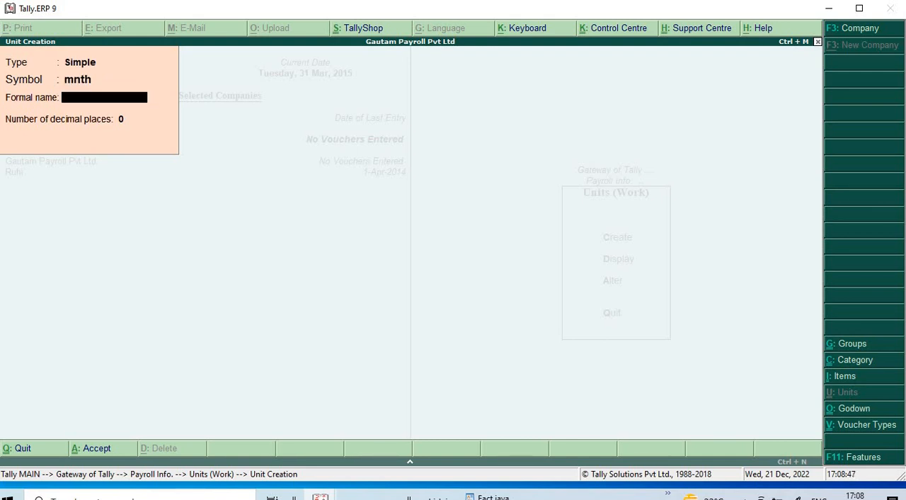
{"action": "type", "text": "Month"}
{"action": "key", "text": "Return"}
{"action": "key", "text": "Return"}
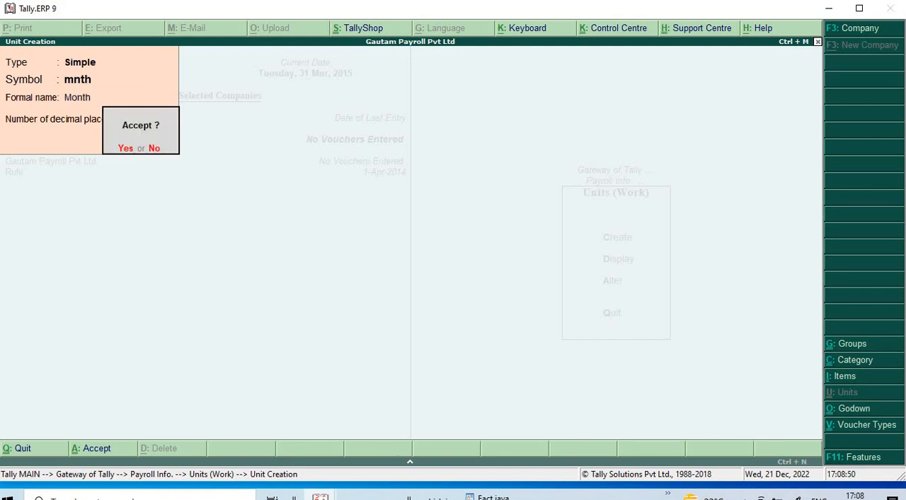
{"action": "key", "text": "Return"}
- Create a simple work unit with symbol yrs and formal name Years, and review the list of units
{"action": "type", "text": "yrs"}
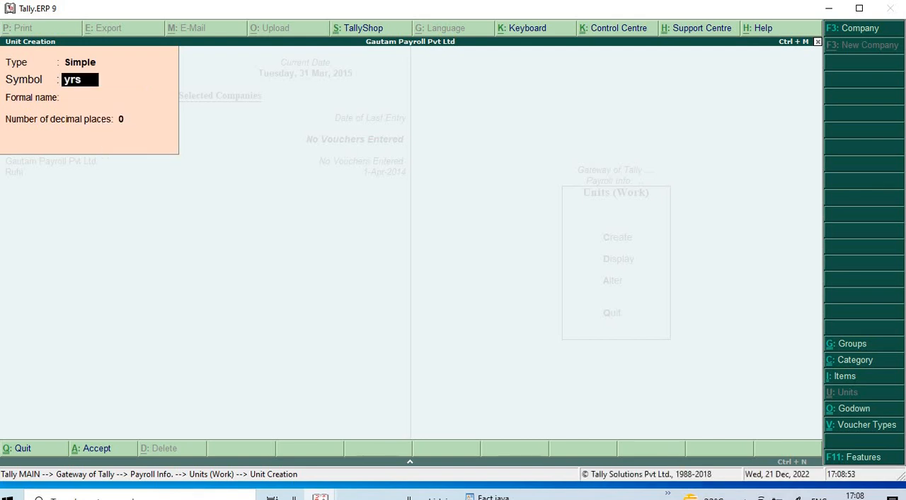
{"action": "key", "text": "Return"}
{"action": "type", "text": "Year"}
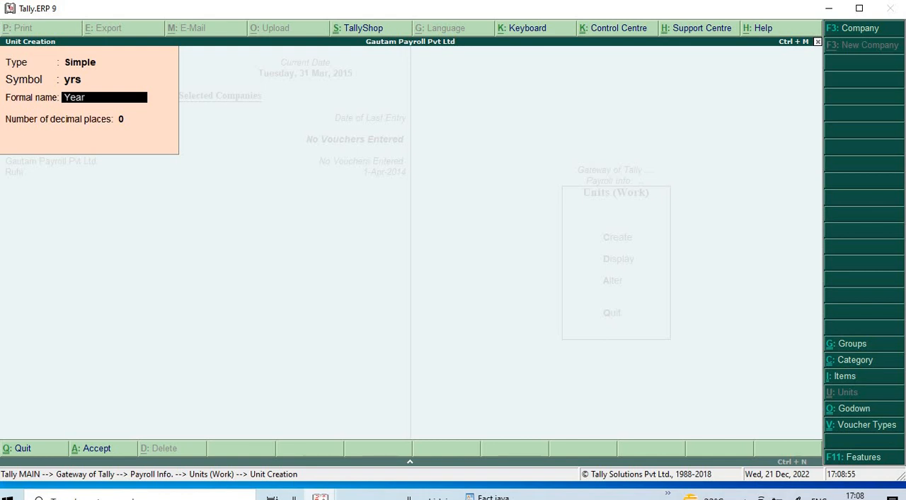
{"action": "type", "text": "s"}
{"action": "key", "text": "Return"}
{"action": "key", "text": "Return"}
{"action": "key", "text": "Return"}
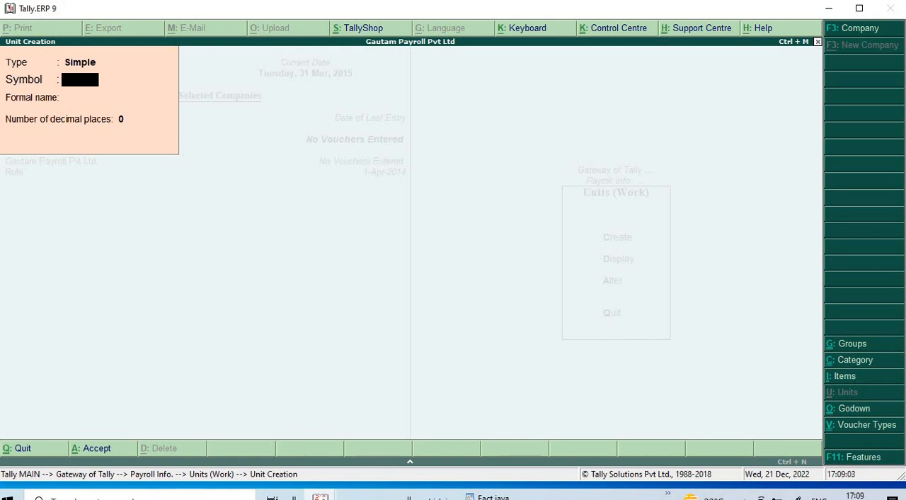
{"action": "key", "text": "Escape"}
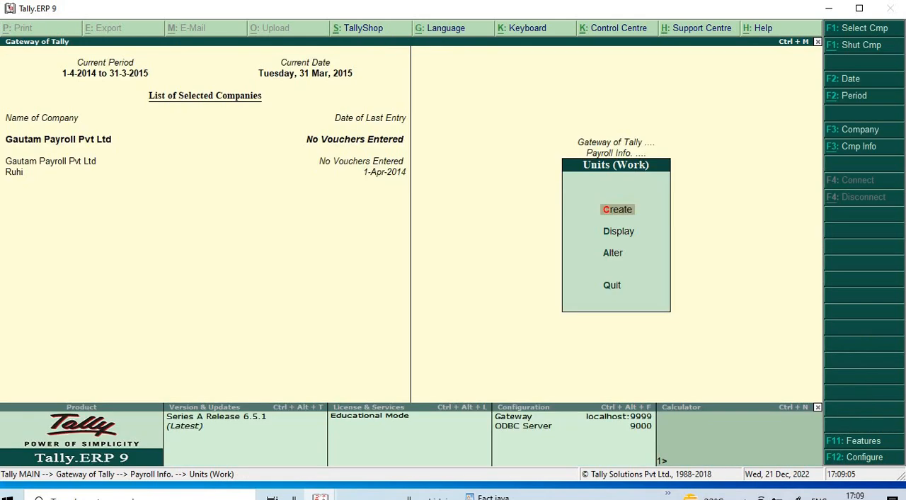
{"action": "key", "text": "Down"}
{"action": "key", "text": "Down"}
{"action": "key", "text": "Return"}
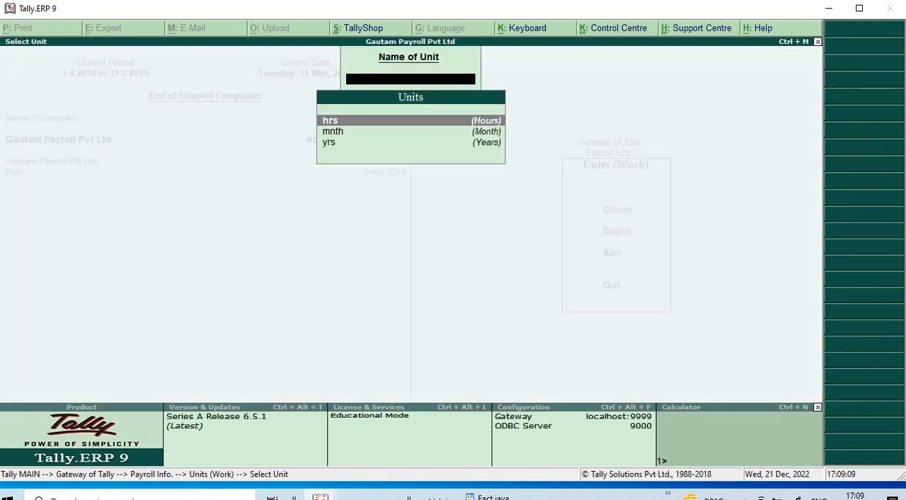
- Create a simple work unit with symbol dys, formal name Days and 0 decimal places
{"action": "key", "text": "Escape"}
{"action": "key", "text": "Up"}
{"action": "key", "text": "Up"}
{"action": "key", "text": "Return"}
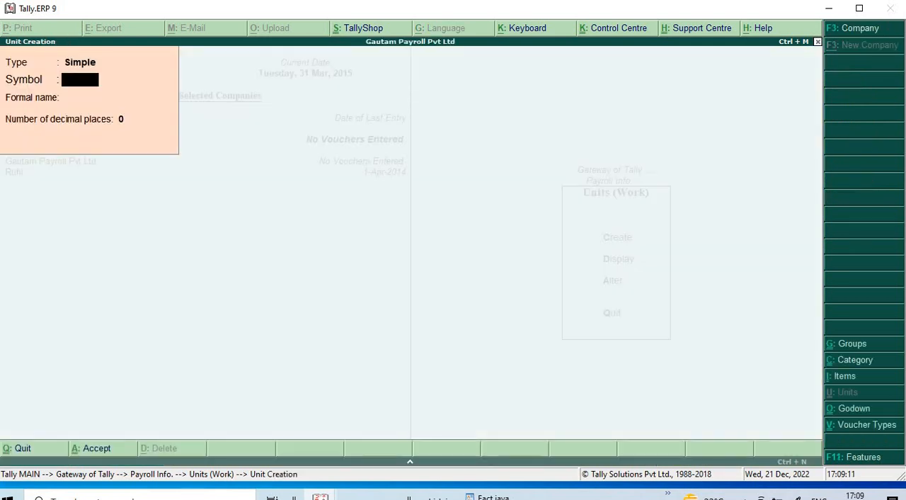
{"action": "type", "text": "dys"}
{"action": "key", "text": "Return"}
{"action": "type", "text": "Days"}
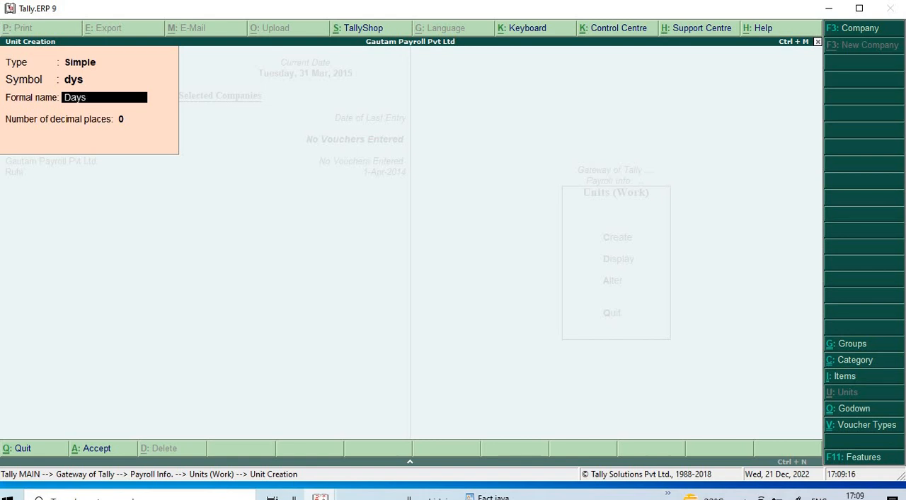
{"action": "key", "text": "Return"}
{"action": "key", "text": "Return"}
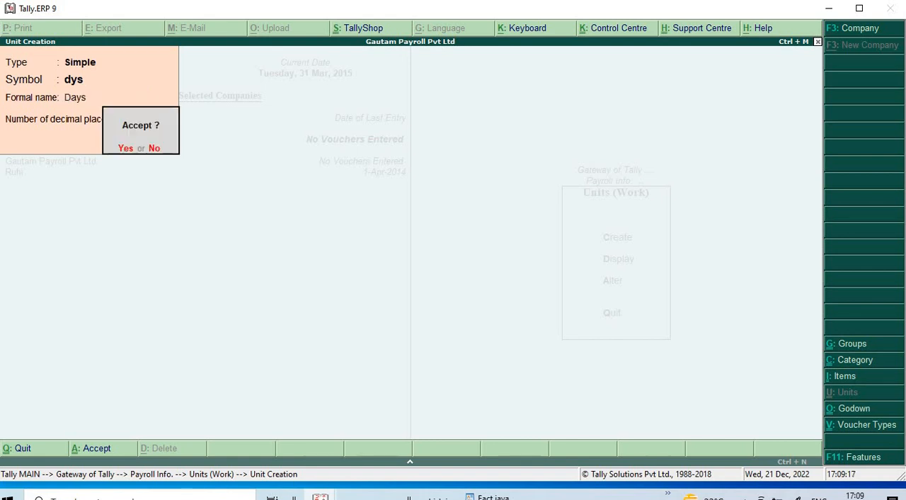
{"action": "key", "text": "Return"}
- Leave unit creation and examine the list of existing work units
{"action": "key", "text": "Escape"}
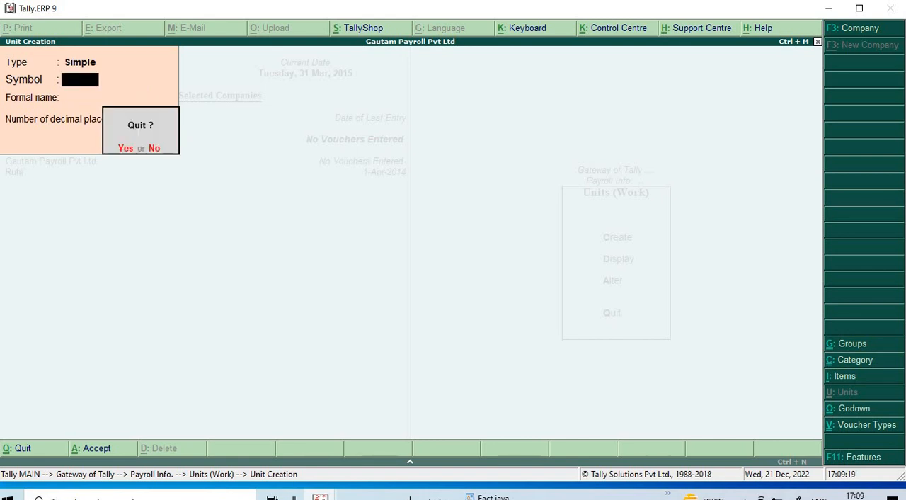
{"action": "key", "text": "Return"}
{"action": "key", "text": "Down"}
{"action": "key", "text": "Down"}
{"action": "key", "text": "Return"}
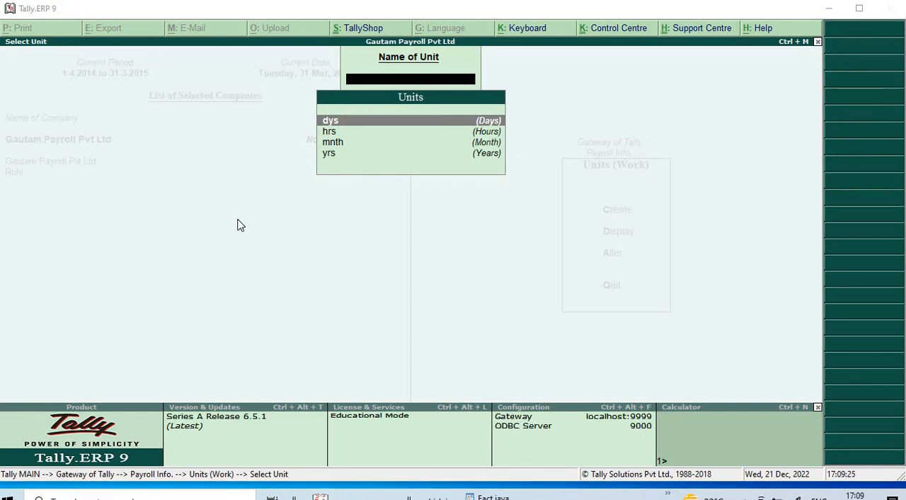
{"action": "left_click", "coordinate": [332, 257]}
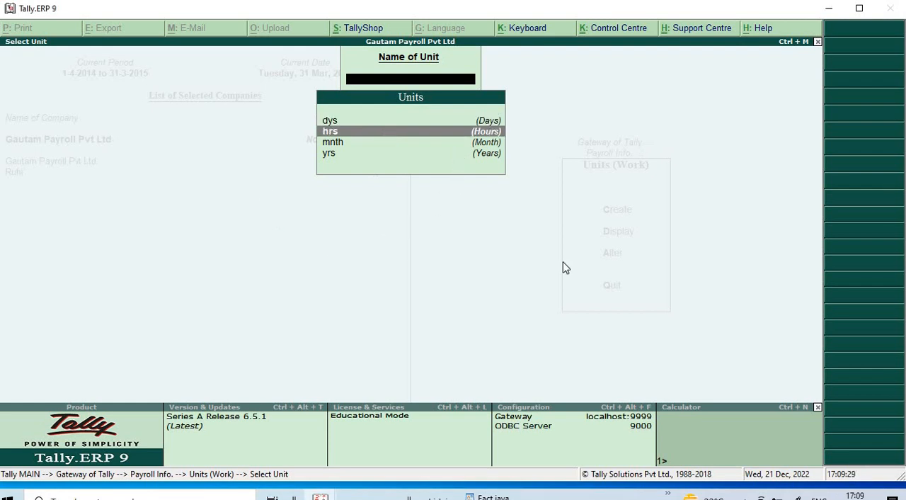
{"action": "key", "text": "Escape"}
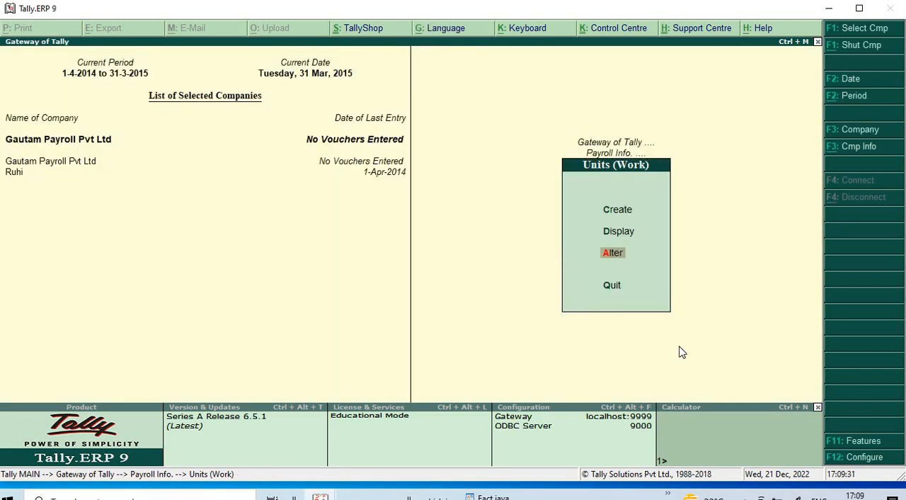
- Create a compound work unit of dys equal to 24 hrs
{"action": "key", "text": "Up"}
{"action": "key", "text": "Up"}
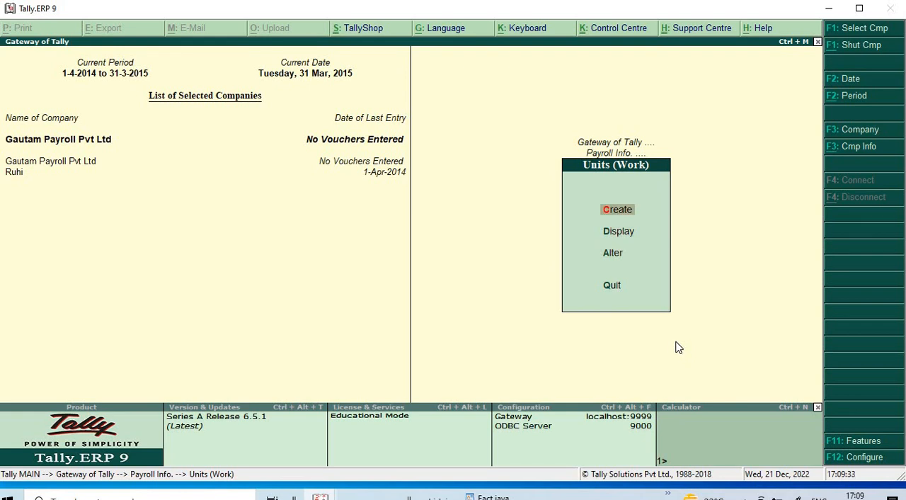
{"action": "key", "text": "Return"}
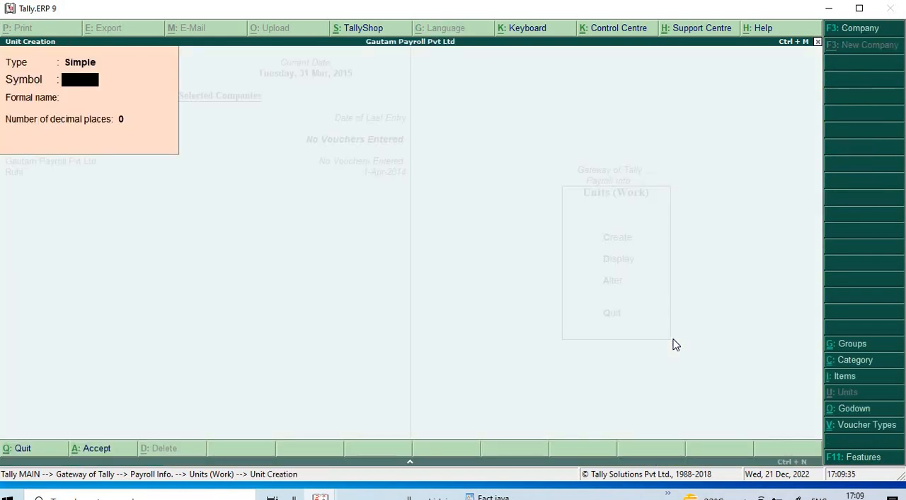
{"action": "key", "text": "BackSpace"}
{"action": "key", "text": "Up"}
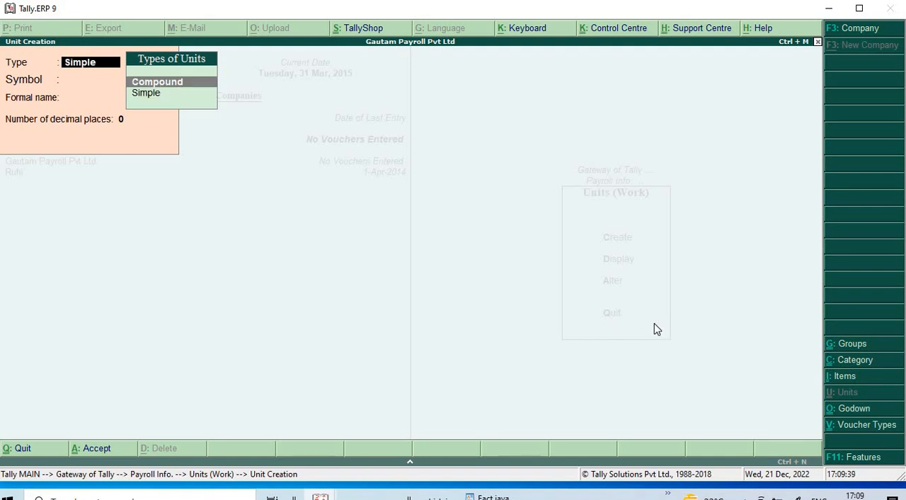
{"action": "key", "text": "Return"}
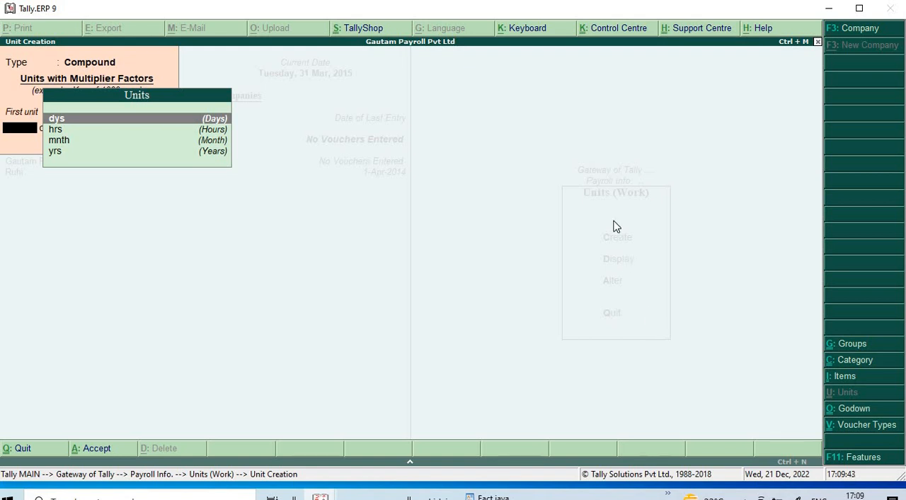
{"action": "key", "text": "Return"}
{"action": "type", "text": "24"}
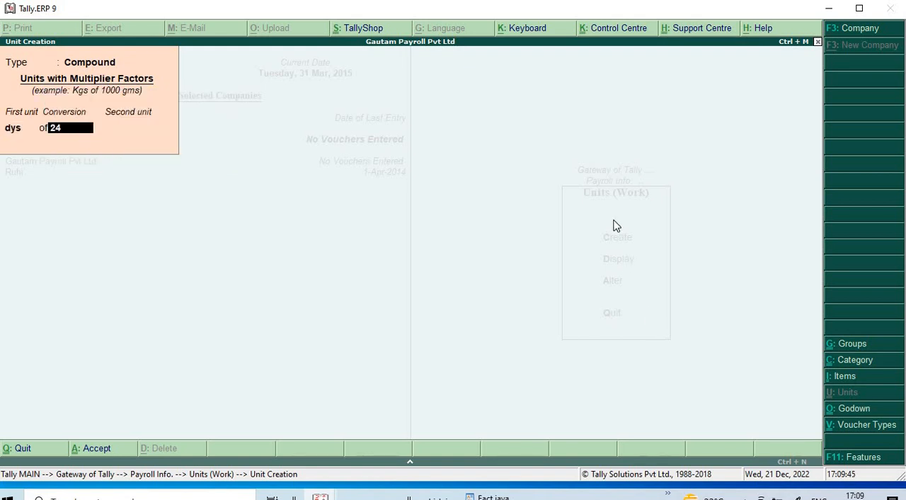
{"action": "key", "text": "Return"}
{"action": "key", "text": "Return"}
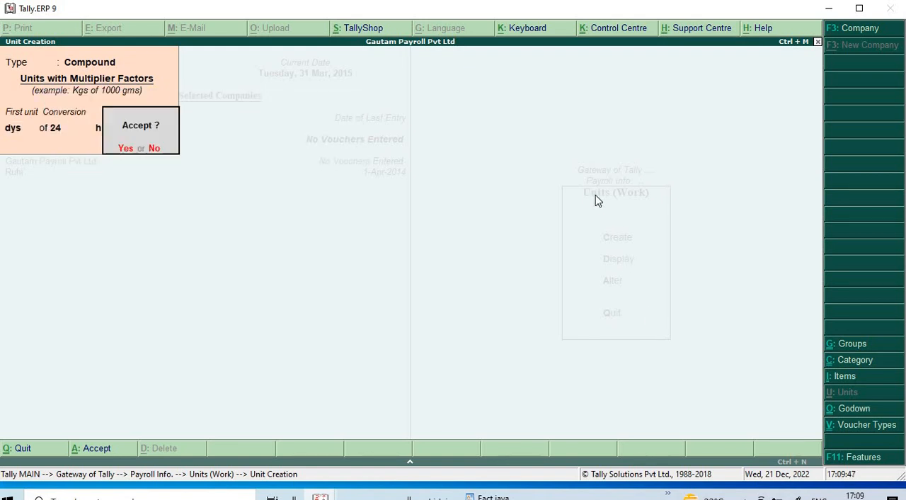
{"action": "key", "text": "Return"}
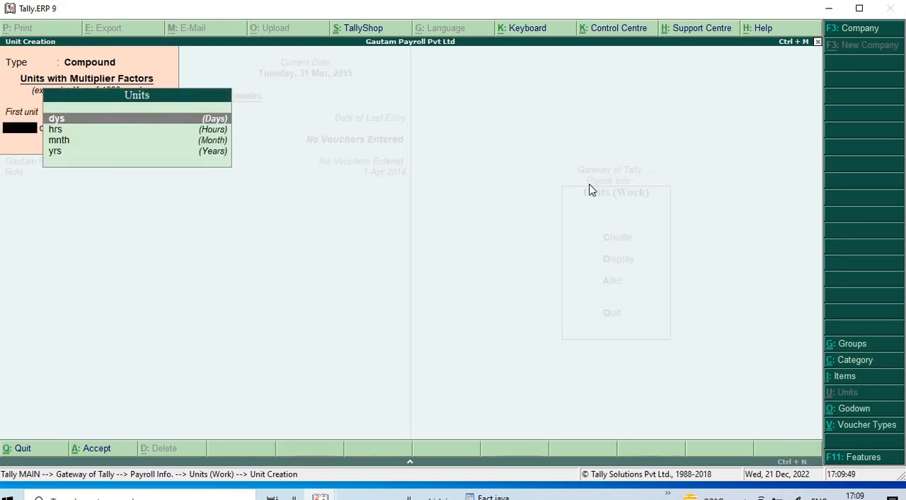
- Create a compound work unit of mnth equal to 30 dys
{"action": "key", "text": "Down"}
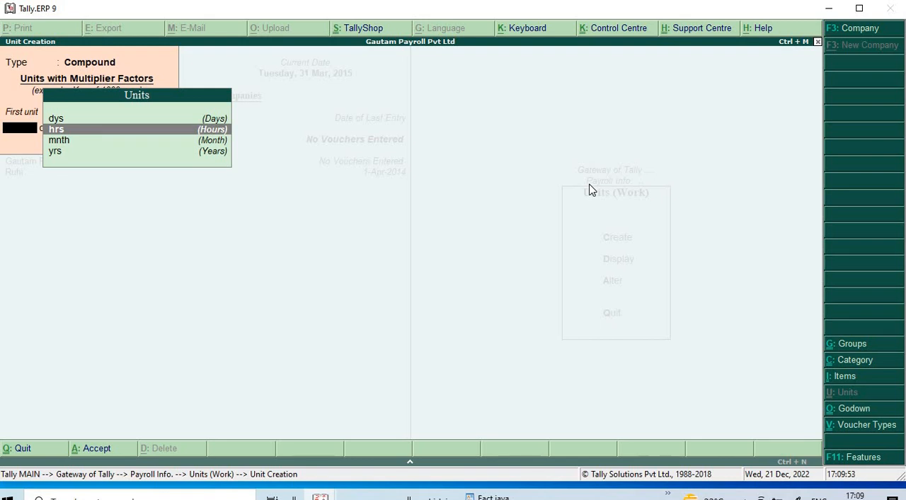
{"action": "key", "text": "Down"}
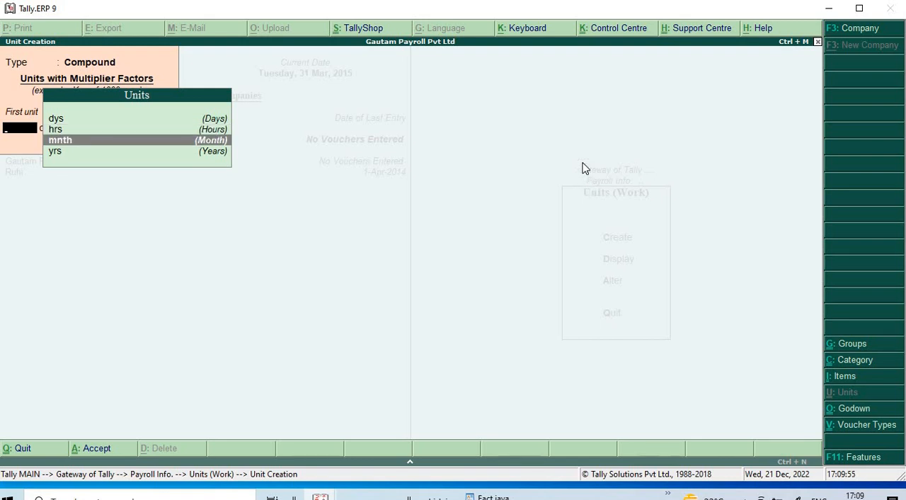
{"action": "key", "text": "Return"}
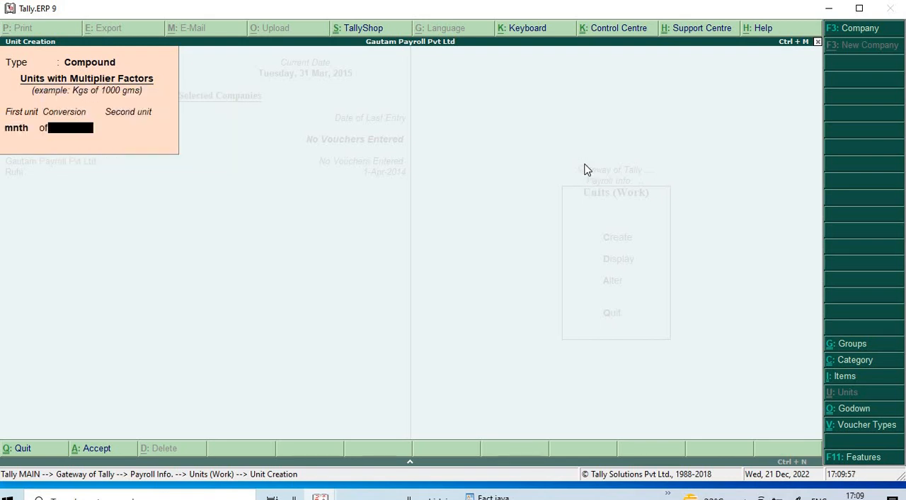
{"action": "type", "text": "30"}
{"action": "key", "text": "Return"}
{"action": "key", "text": "Return"}
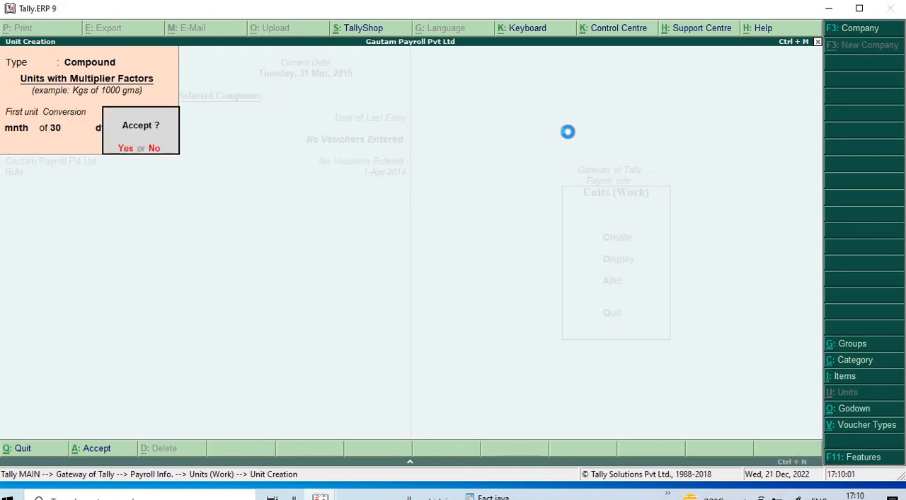
{"action": "key", "text": "n"}
- Create a compound work unit of yrs equal to 12 mnth
{"action": "key", "text": "Down"}
{"action": "key", "text": "Down"}
{"action": "key", "text": "Down"}
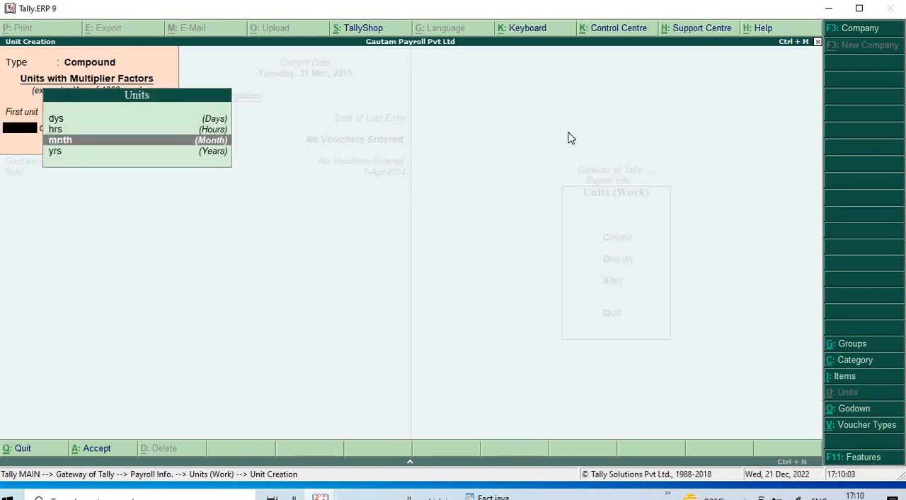
{"action": "key", "text": "Return"}
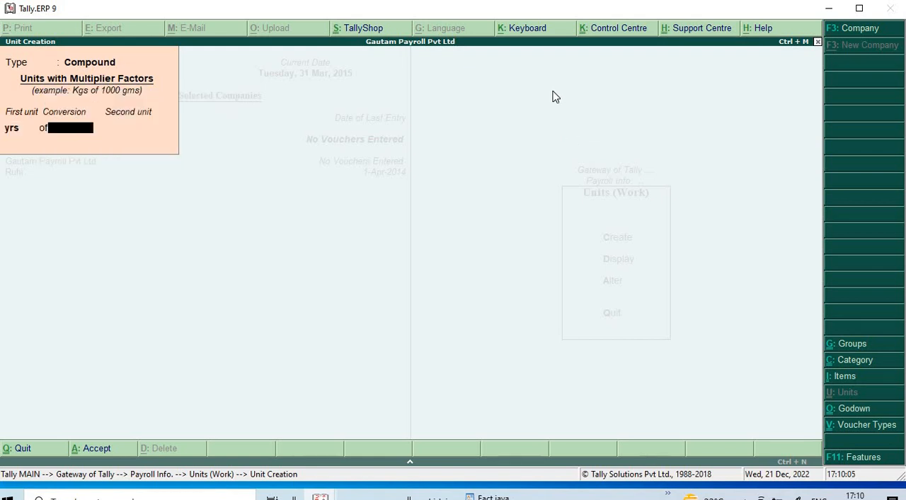
{"action": "type", "text": "12"}
{"action": "key", "text": "Return"}
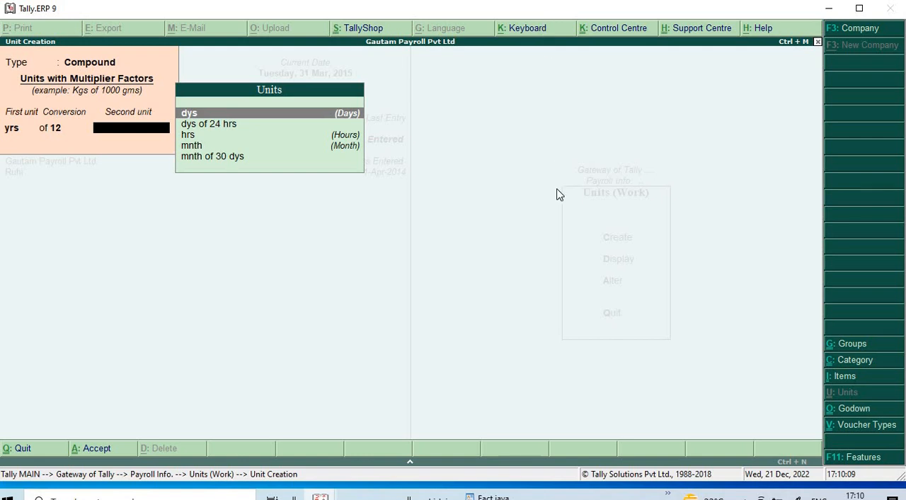
{"action": "key", "text": "Down"}
{"action": "key", "text": "Down"}
{"action": "key", "text": "Down"}
{"action": "key", "text": "Return"}
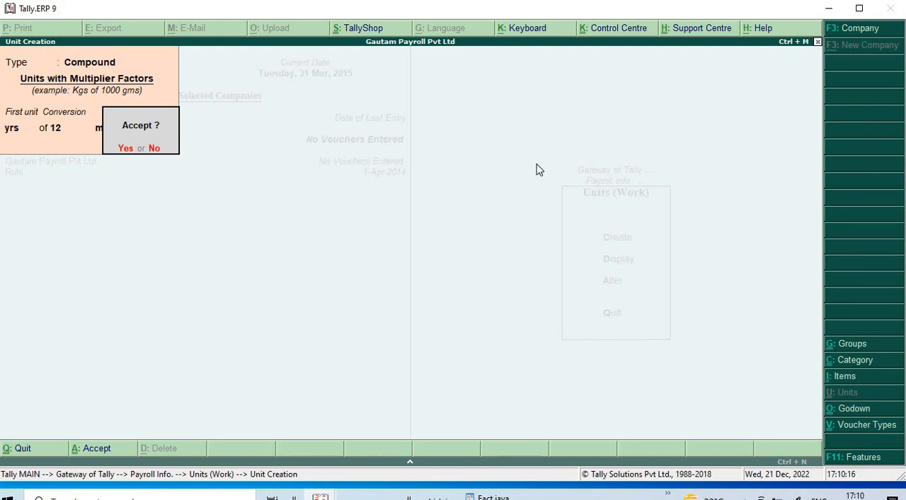
{"action": "key", "text": "n"}
- Leave unit creation, examine the list of simple and compound work units, and return to the payroll masters
{"action": "key", "text": "Escape"}
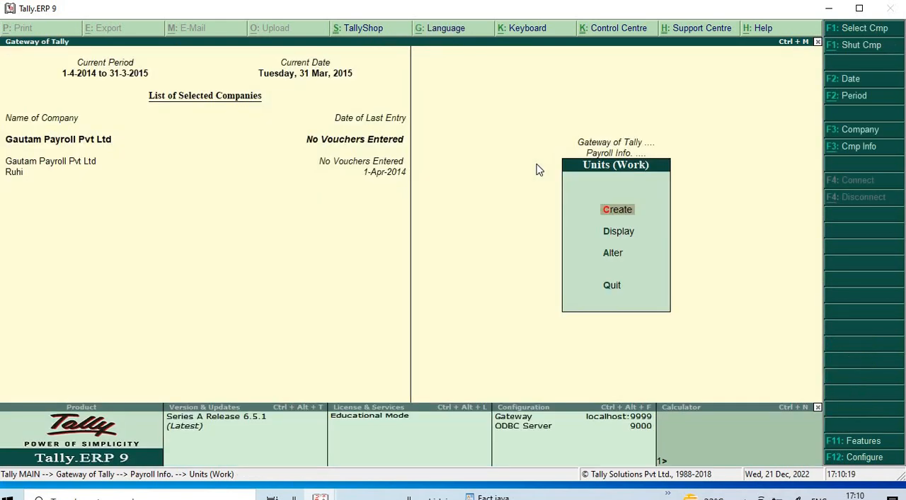
{"action": "key", "text": "Down"}
{"action": "key", "text": "Down"}
{"action": "key", "text": "Return"}
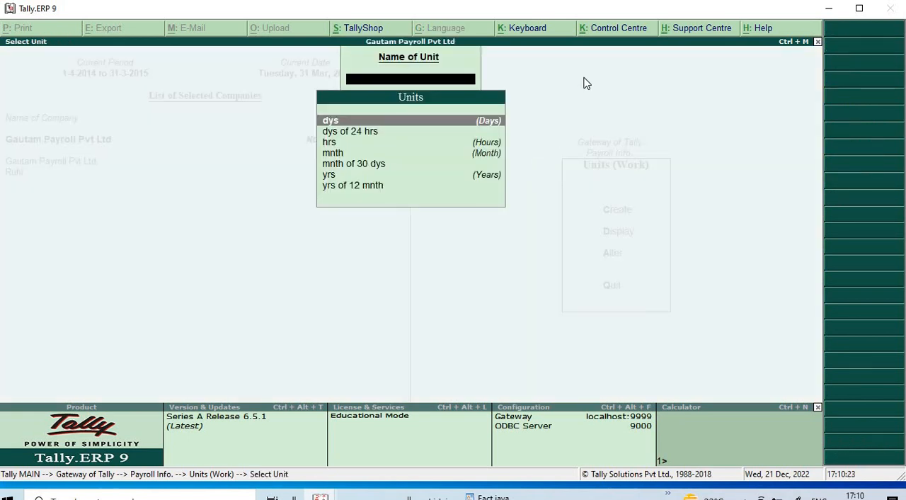
{"action": "key", "text": "Escape"}
{"action": "key", "text": "Escape"}
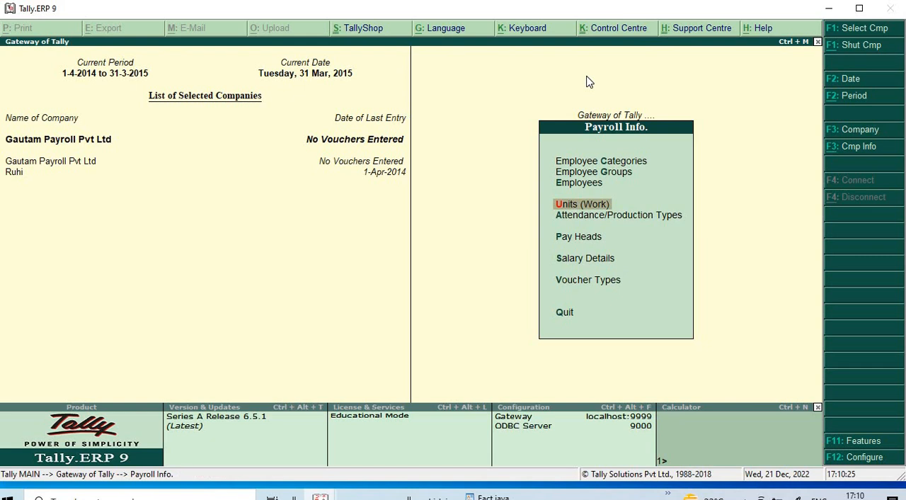
- Create the attendance type Present under Primary as Attendance / Leave with Pay, with period type Days
{"action": "key", "text": "Down"}
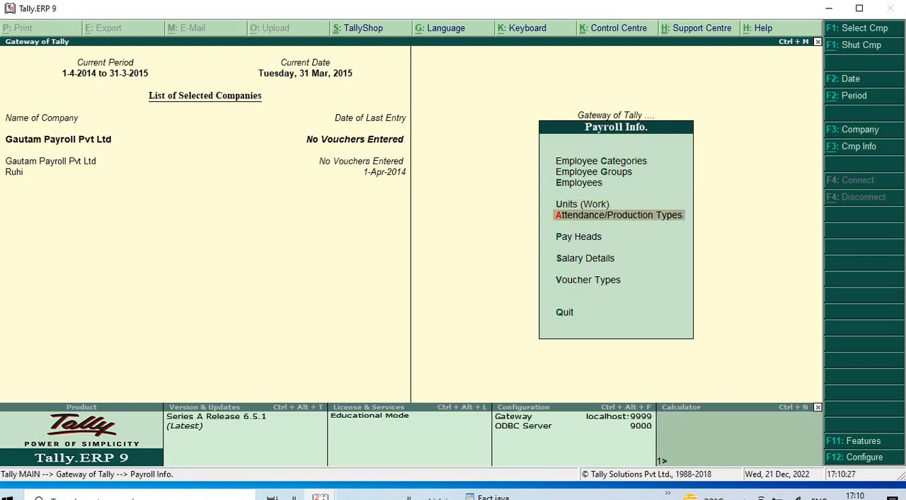
{"action": "key", "text": "Return"}
{"action": "key", "text": "Return"}
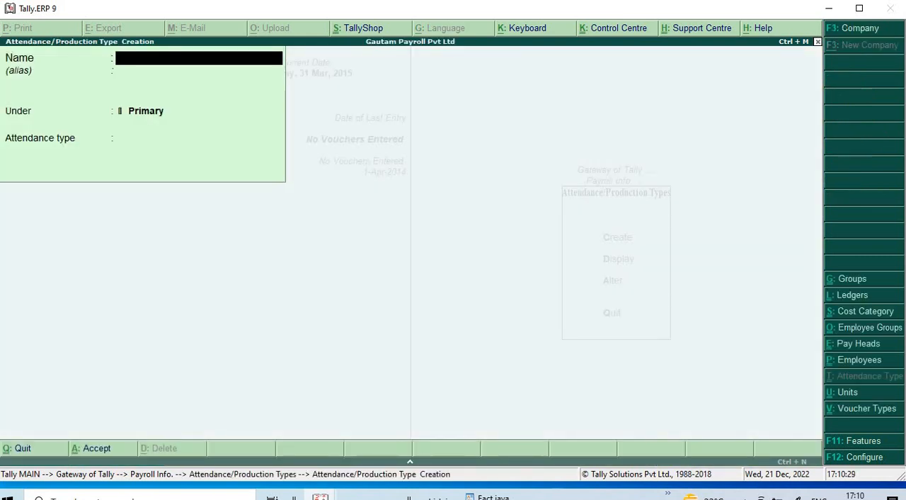
{"action": "type", "text": "Pre"}
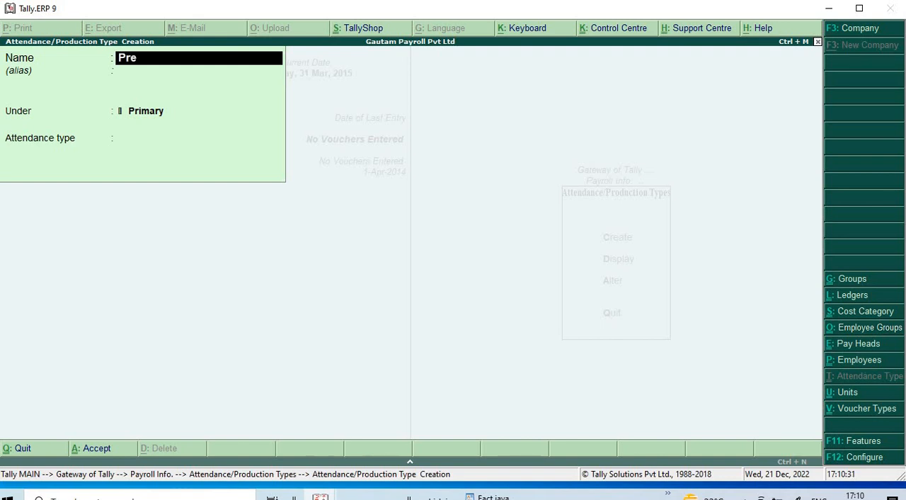
{"action": "type", "text": "sent"}
{"action": "key", "text": "Return"}
{"action": "key", "text": "Return"}
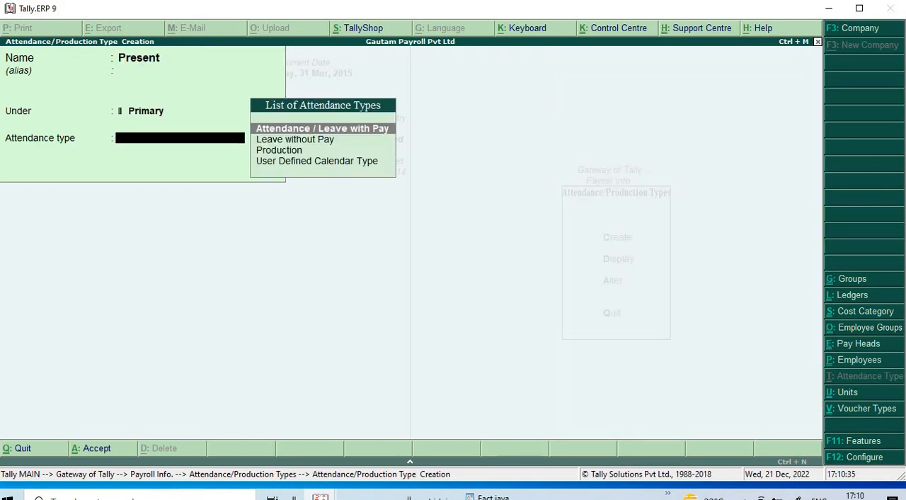
{"action": "key", "text": "Down"}
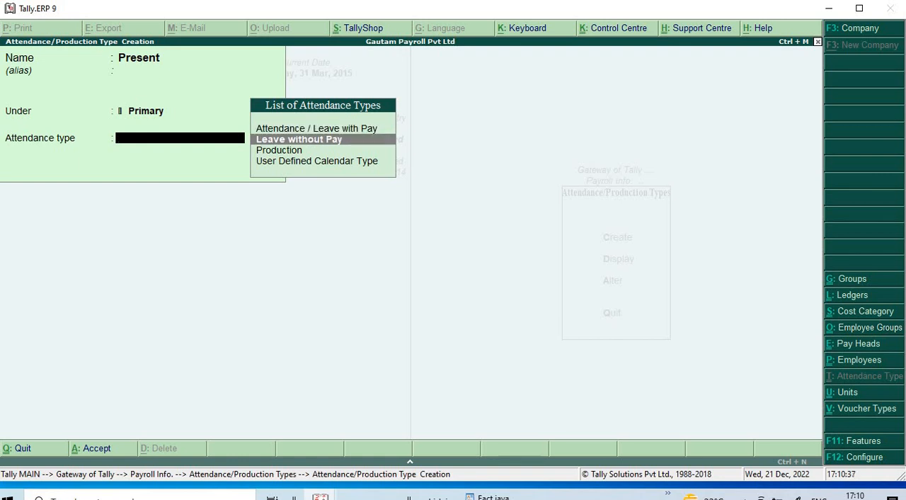
{"action": "key", "text": "Down"}
{"action": "key", "text": "Up"}
{"action": "key", "text": "Up"}
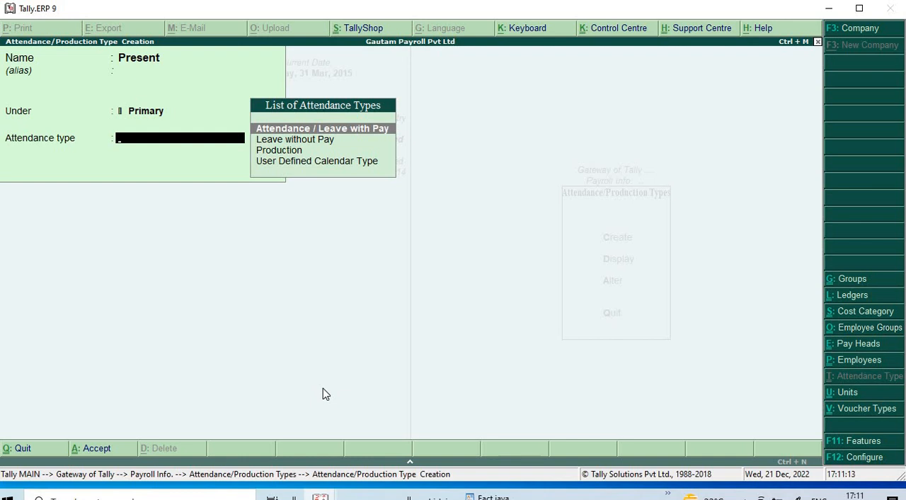
{"action": "key", "text": "Return"}
{"action": "key", "text": "Return"}
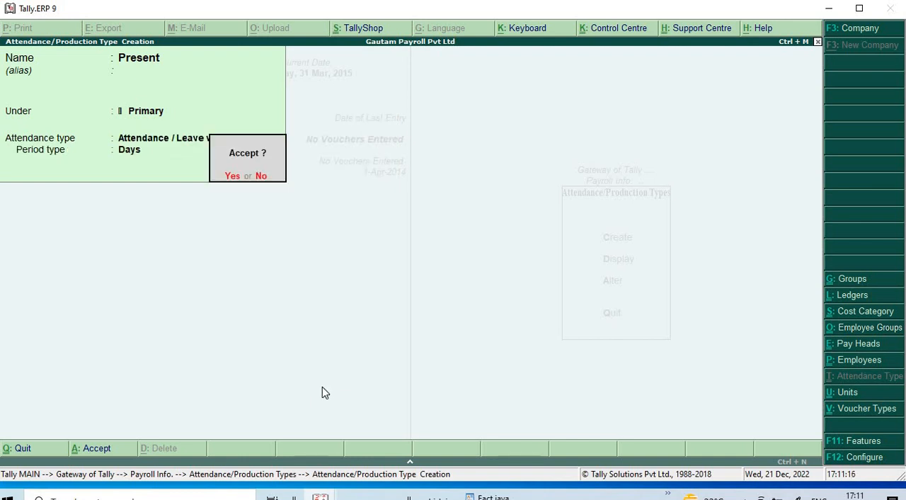
{"action": "key", "text": "Return"}
- Create the attendance type Absent under Primary as Leave without Pay, with period type Days
{"action": "type", "text": "A"}
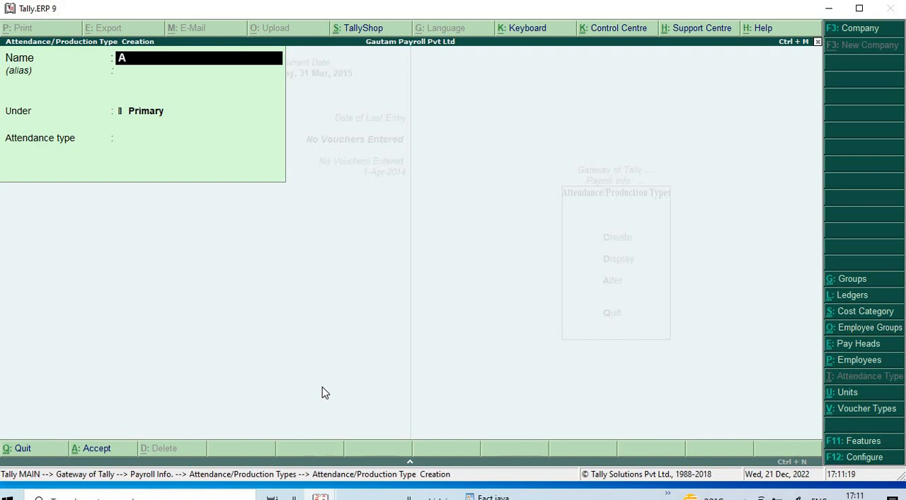
{"action": "type", "text": "bsent"}
{"action": "key", "text": "Return"}
{"action": "key", "text": "Return"}
{"action": "key", "text": "Return"}
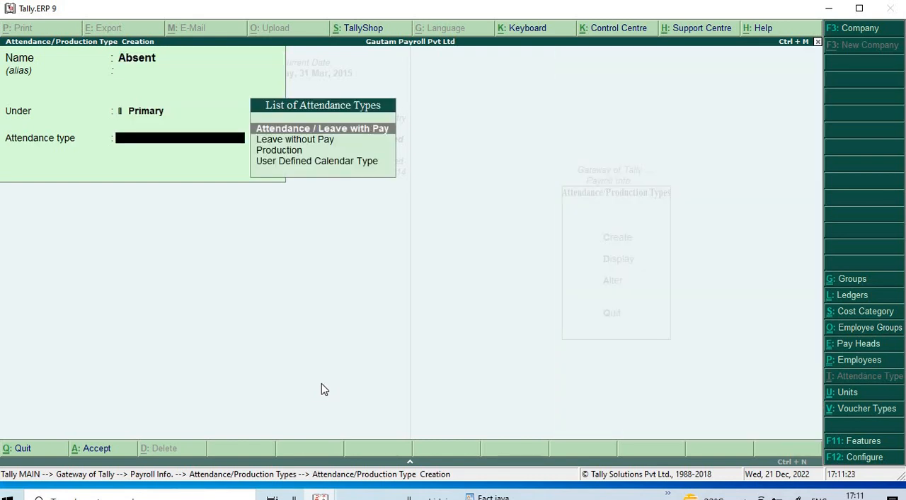
{"action": "key", "text": "Down"}
{"action": "key", "text": "Down"}
{"action": "key", "text": "Up"}
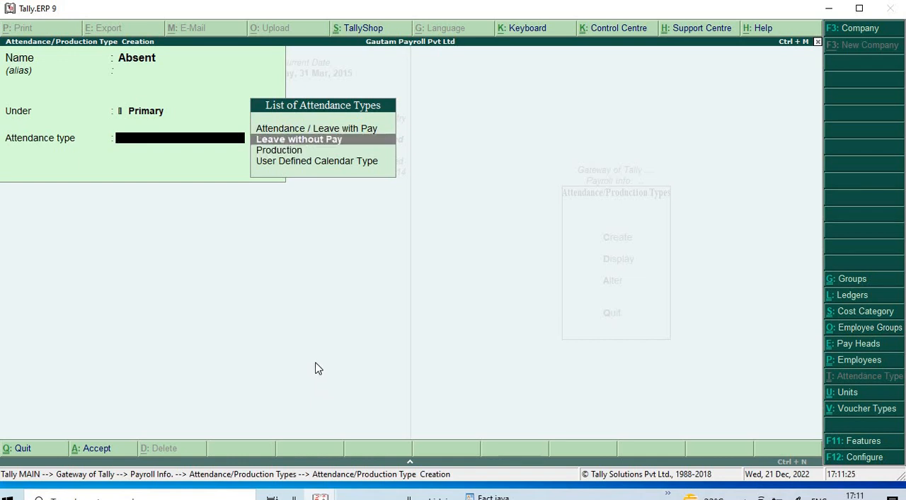
{"action": "key", "text": "Return"}
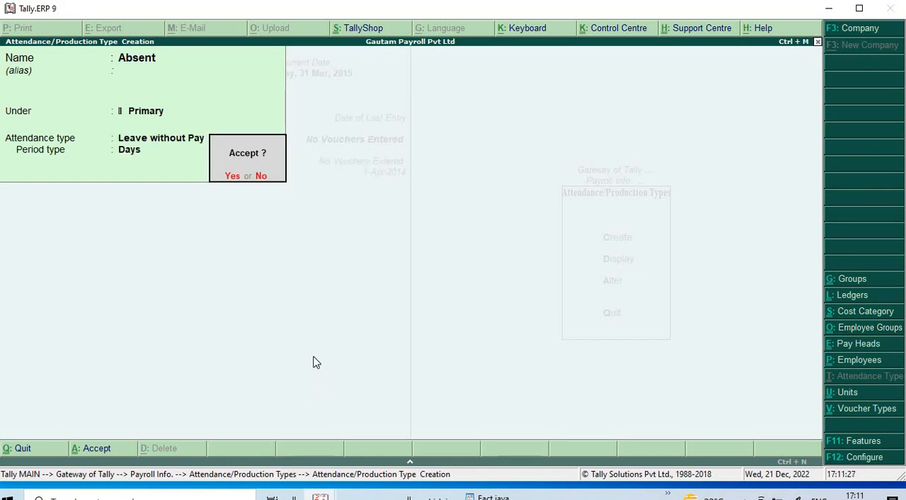
{"action": "key", "text": "Return"}
- Create the attendance type Overtime under Primary as Production, with hrs as its unit
{"action": "type", "text": "O"}
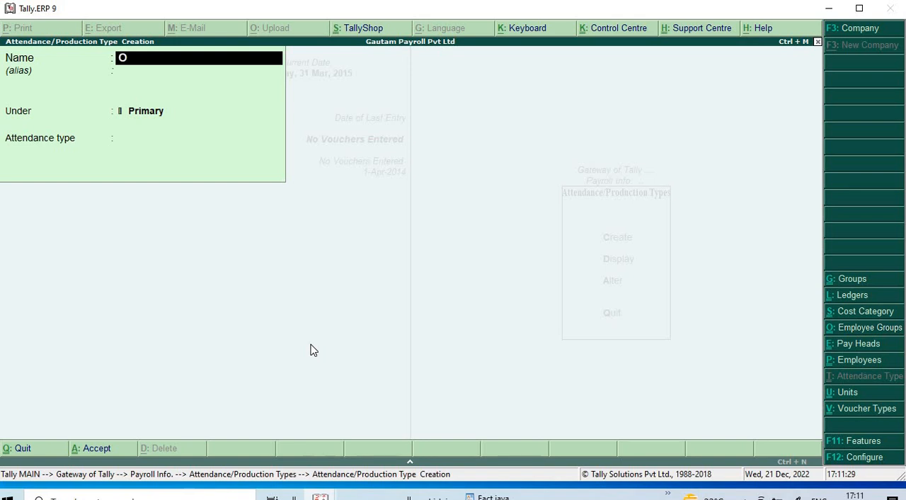
{"action": "type", "text": "vertime"}
{"action": "key", "text": "Return"}
{"action": "key", "text": "Return"}
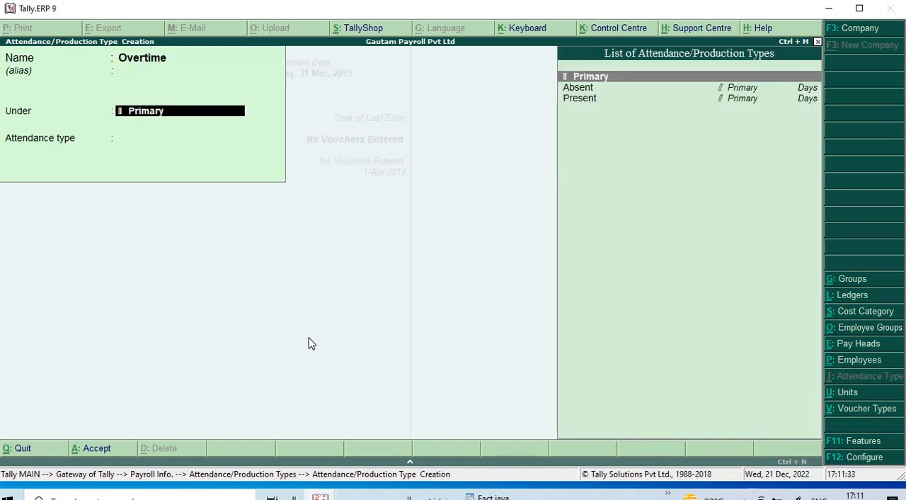
{"action": "key", "text": "Return"}
{"action": "key", "text": "Down"}
{"action": "key", "text": "Down"}
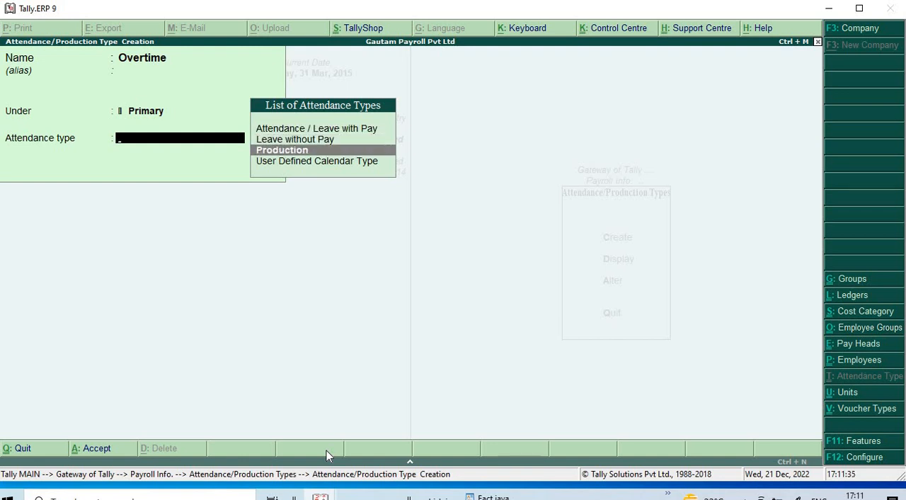
{"action": "key", "text": "Return"}
{"action": "key", "text": "Down"}
{"action": "key", "text": "Down"}
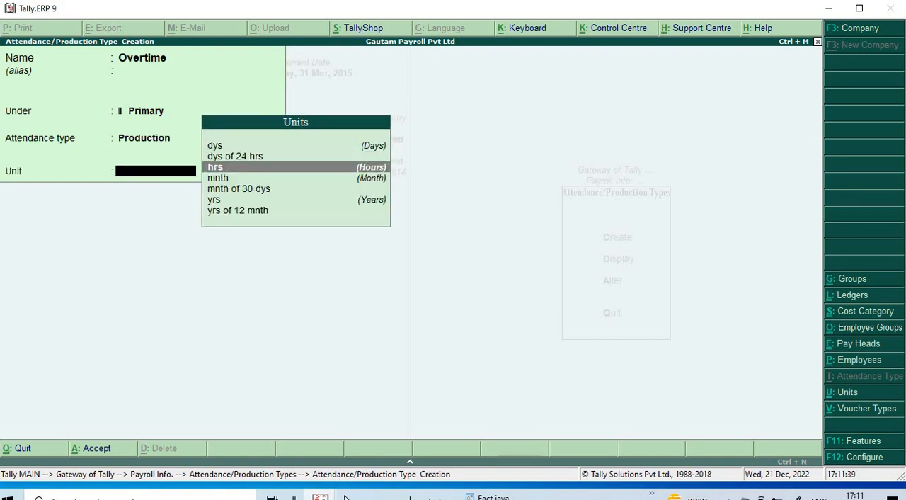
{"action": "key", "text": "Return"}
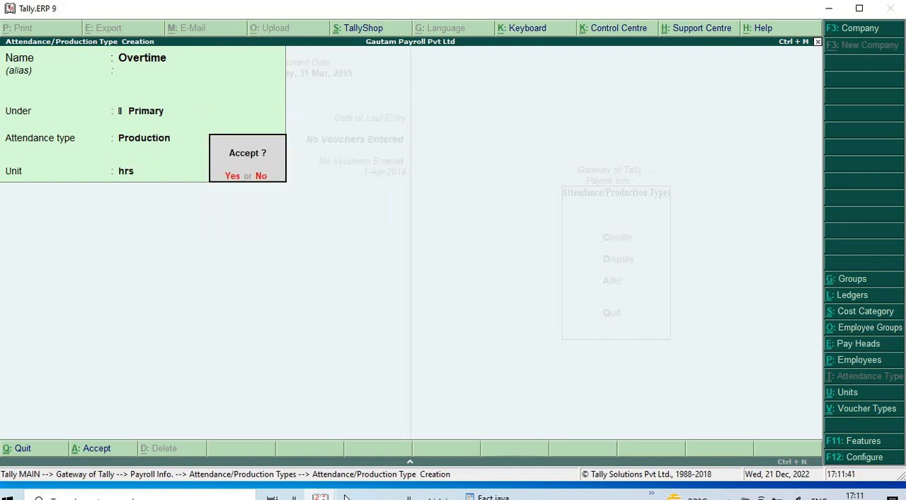
{"action": "key", "text": "Return"}
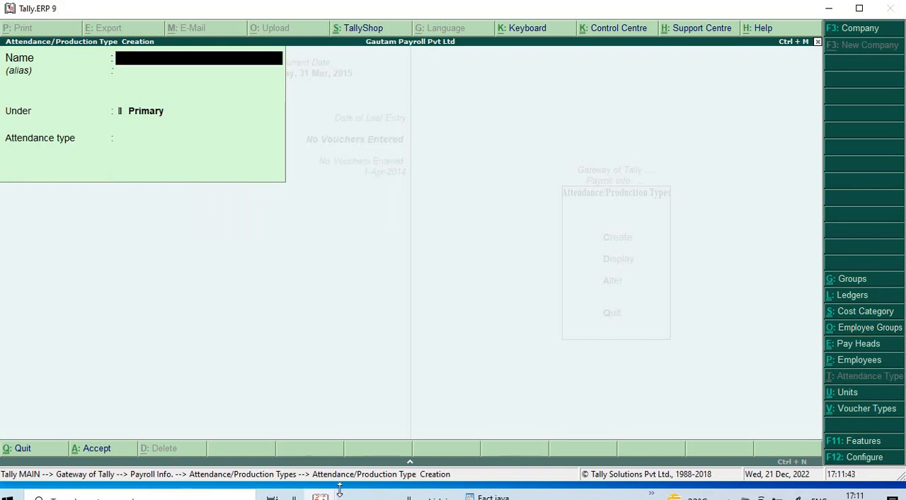
- Leave the attendance type creation and open a blank pay head creation form
{"action": "key", "text": "Escape"}
{"action": "key", "text": "Escape"}
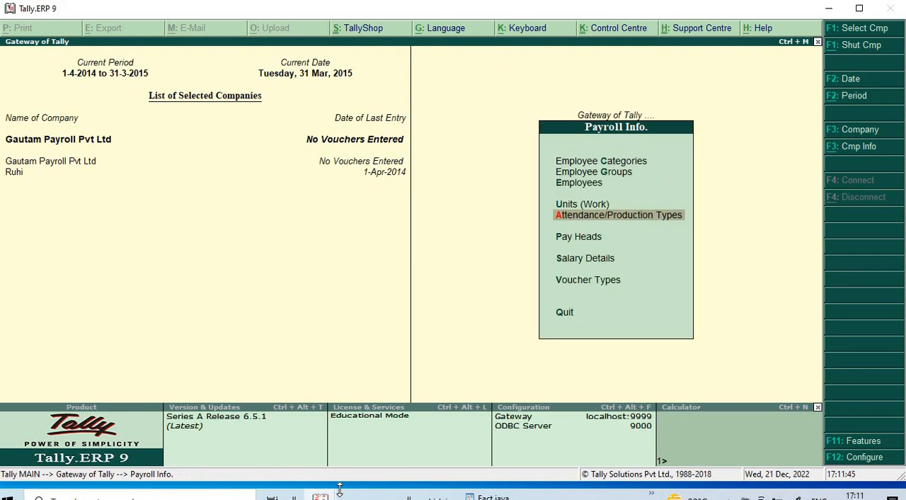
{"action": "key", "text": "Down"}
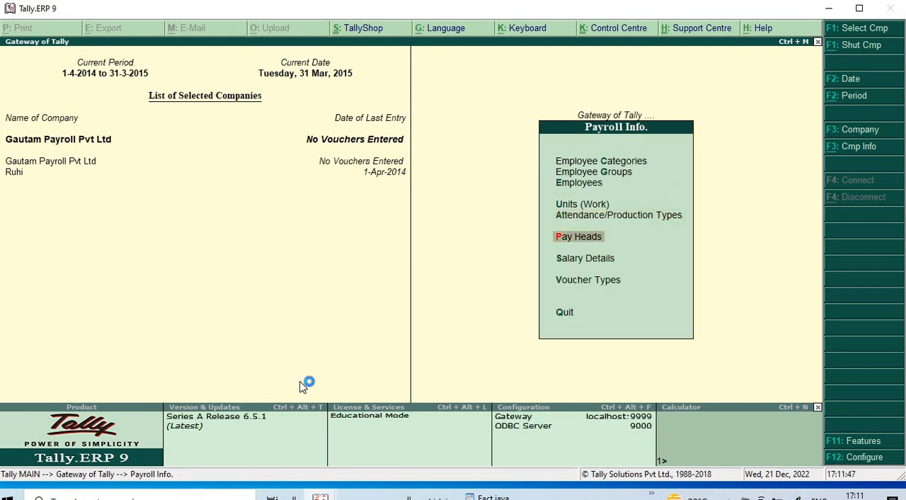
{"action": "key", "text": "Return"}
{"action": "key", "text": "Return"}
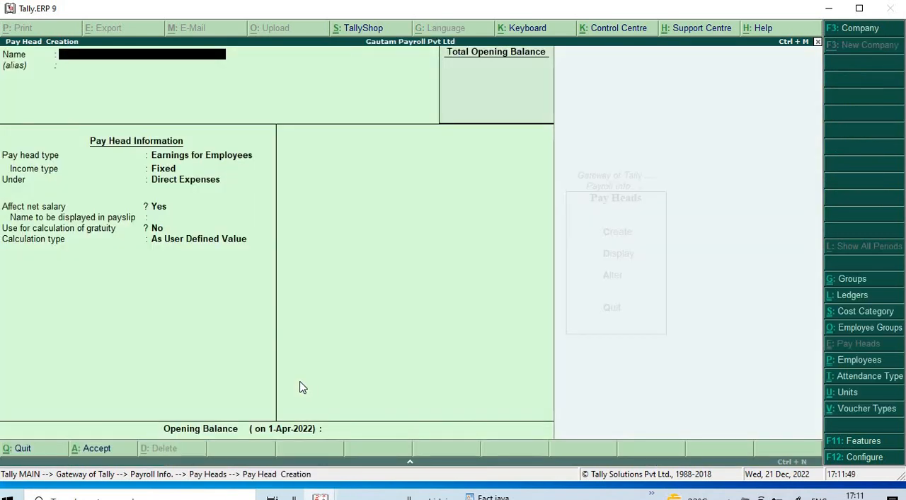
- Name the pay head Basic Salary, with pay head type Earnings for Employees and income type Fixed
{"action": "type", "text": "Basic Salary"}
{"action": "key", "text": "Return"}
{"action": "key", "text": "Return"}
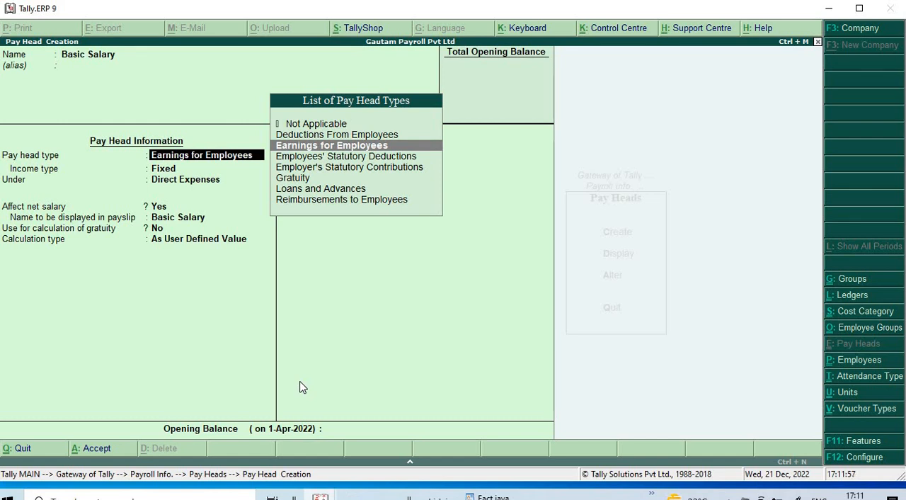
{"action": "key", "text": "Return"}
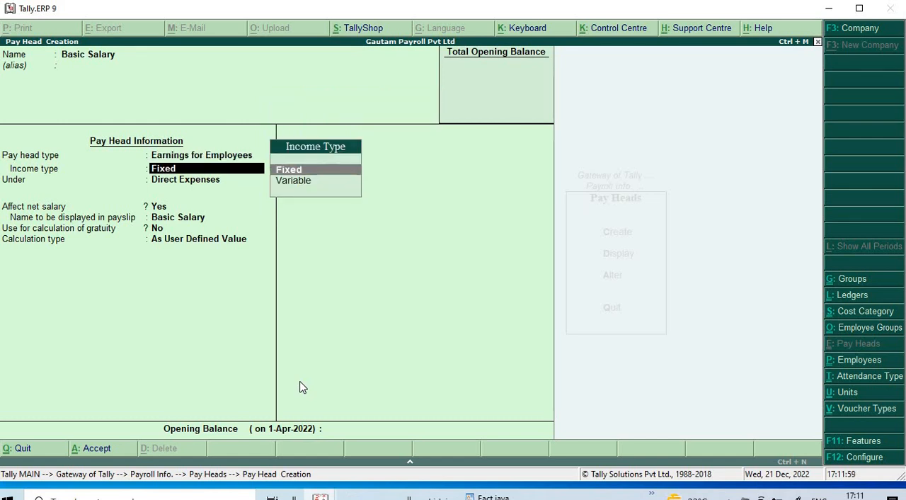
{"action": "key", "text": "Return"}
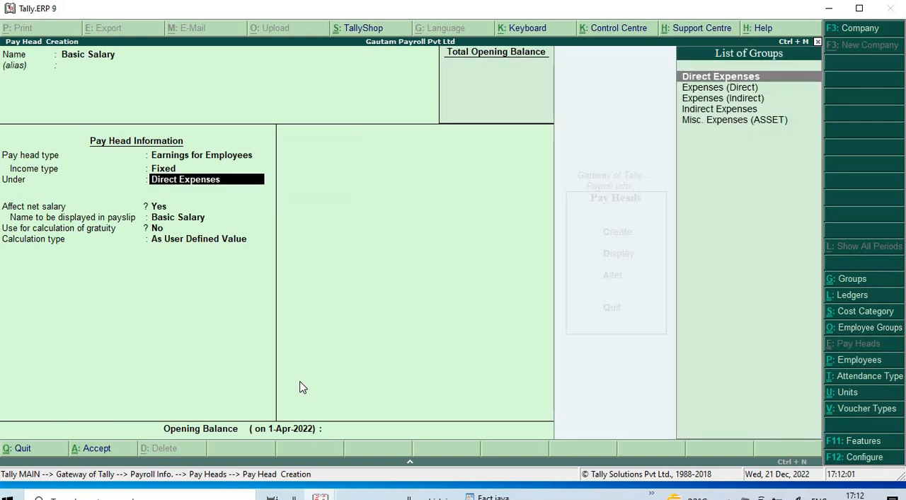
- Place Basic Salary under Indirect Expenses, affecting net salary, with payslip name Basic Salary and no use for gratuity calculation
{"action": "key", "text": "Down"}
{"action": "key", "text": "Down"}
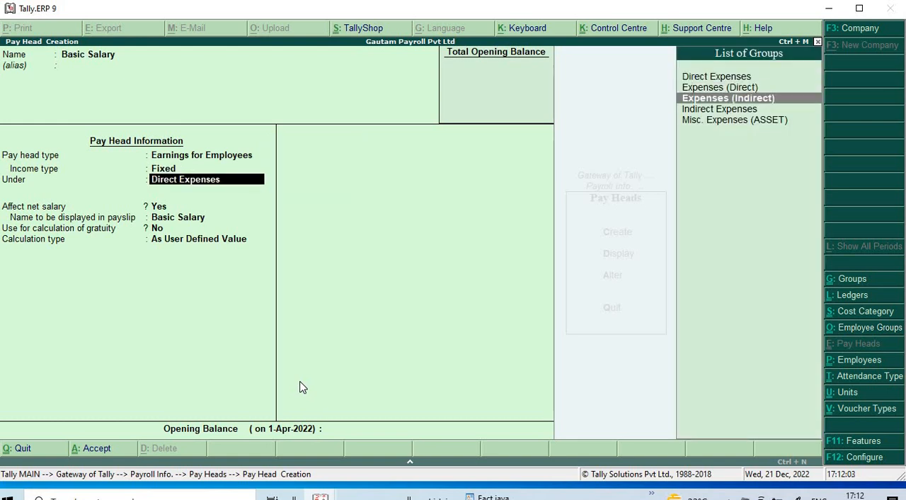
{"action": "key", "text": "Down"}
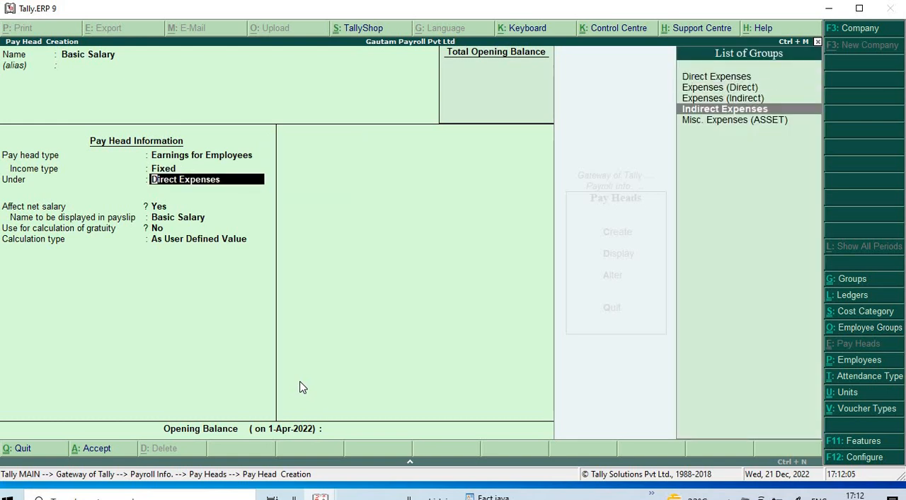
{"action": "key", "text": "Return"}
{"action": "key", "text": "Return"}
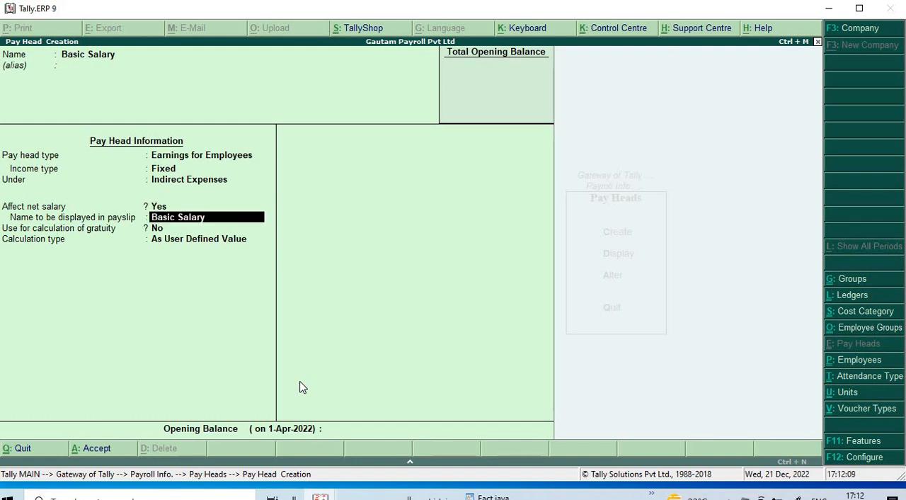
{"action": "key", "text": "Return"}
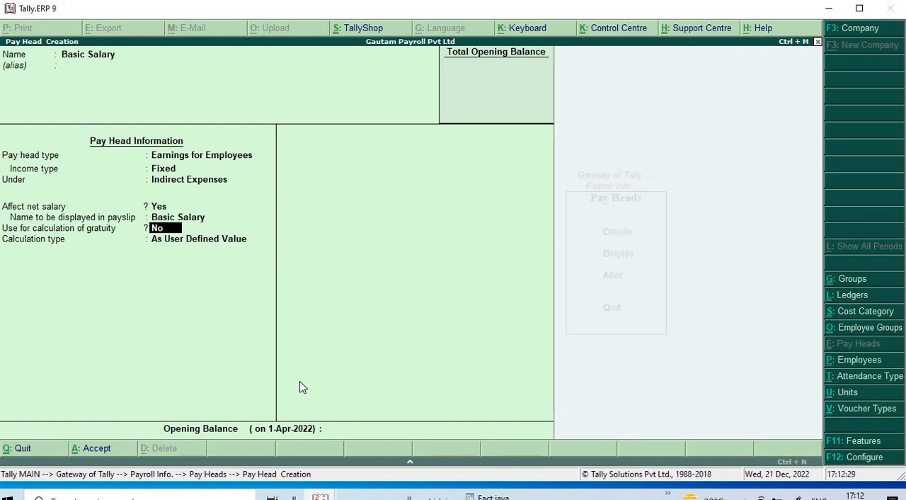
{"action": "key", "text": "Return"}
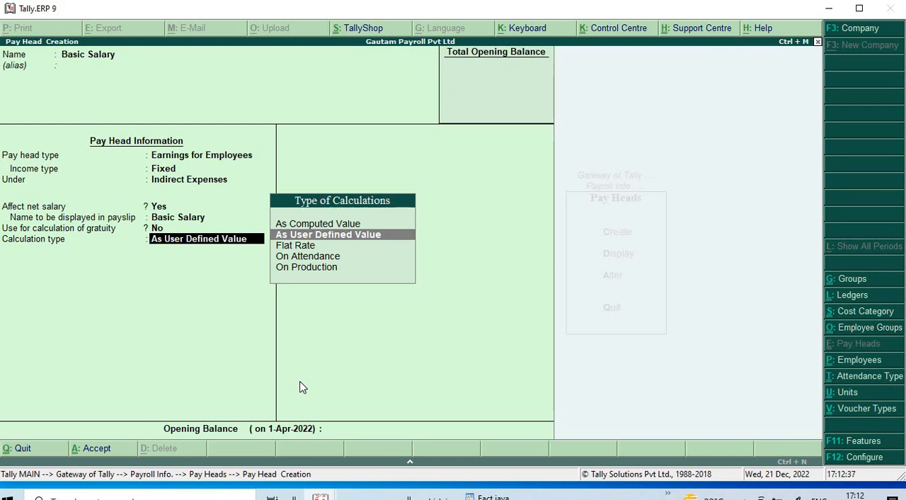
- Set Basic Salary's calculation type to On Attendance, based on the attendance type Present
{"action": "key", "text": "Down"}
{"action": "key", "text": "Down"}
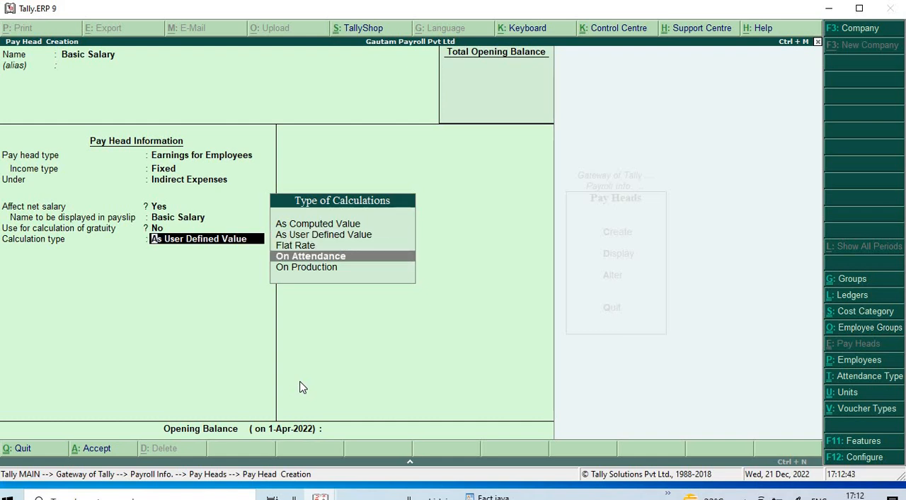
{"action": "key", "text": "Return"}
{"action": "key", "text": "Down"}
{"action": "key", "text": "Return"}
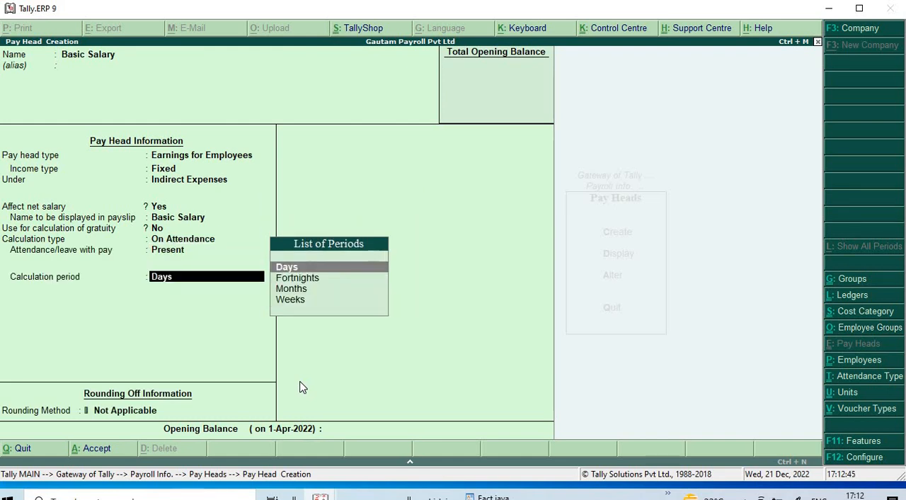
- Set the calculation period to Months on an As per Calendar Period basis, without rounding, and save the Basic Salary pay head
{"action": "key", "text": "Down"}
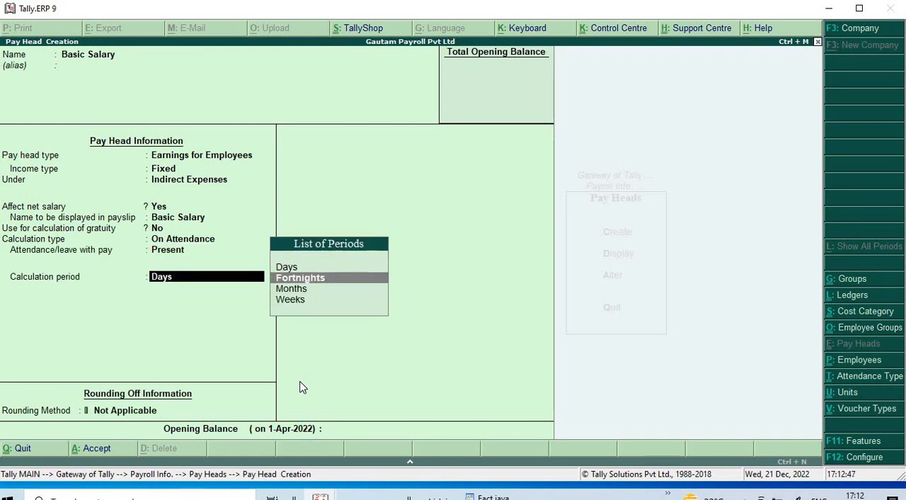
{"action": "key", "text": "Down"}
{"action": "key", "text": "Return"}
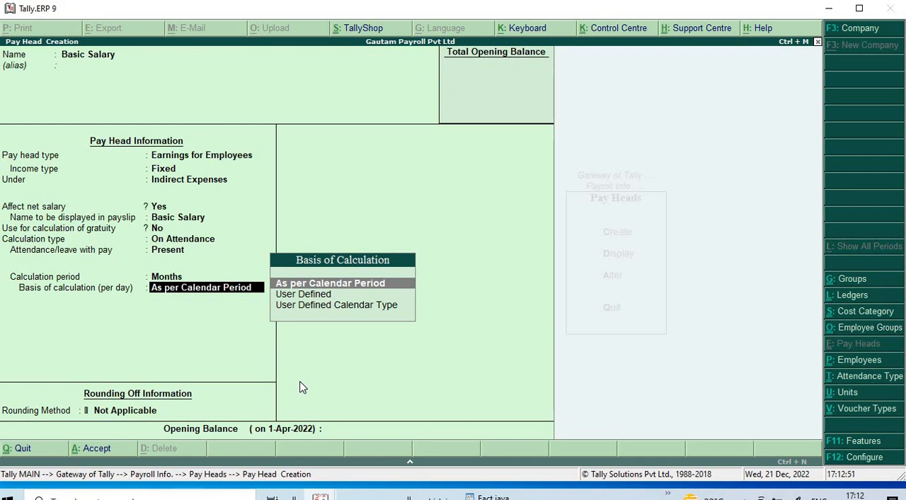
{"action": "key", "text": "Return"}
{"action": "key", "text": "Return"}
{"action": "key", "text": "Return"}
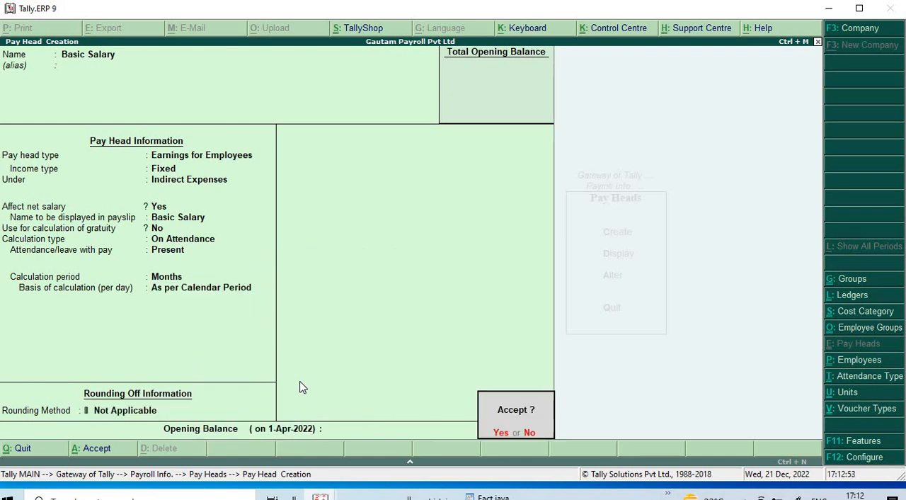
{"action": "key", "text": "Return"}
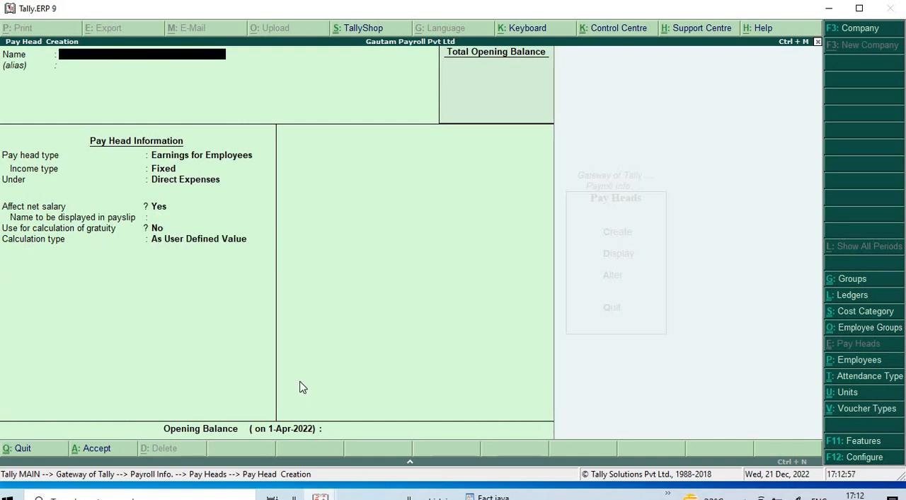
- Name the new pay head Pf and set its pay head type to Deductions From Employees
{"action": "type", "text": "Pf"}
{"action": "key", "text": "Return"}
{"action": "key", "text": "Return"}
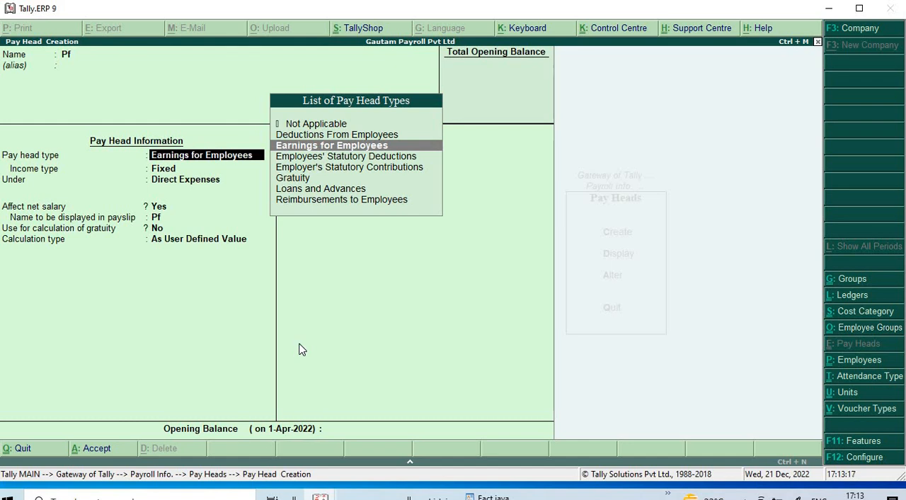
{"action": "key", "text": "Up"}
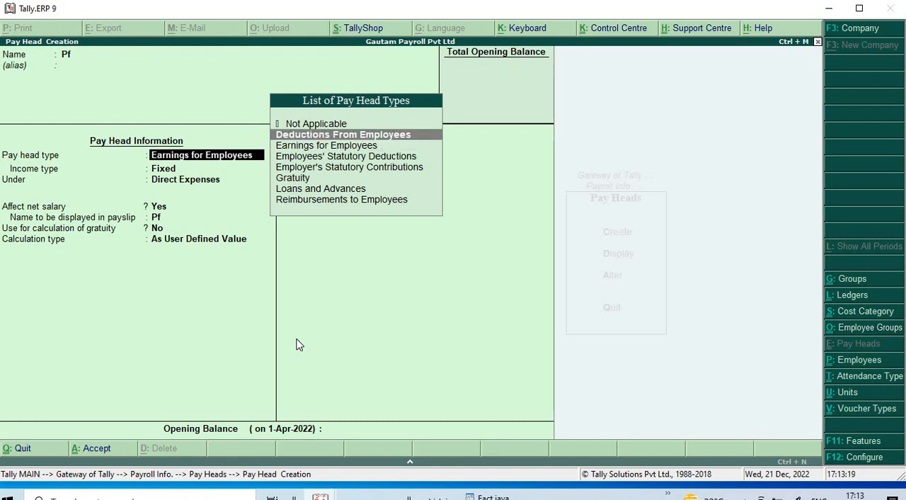
{"action": "key", "text": "Return"}
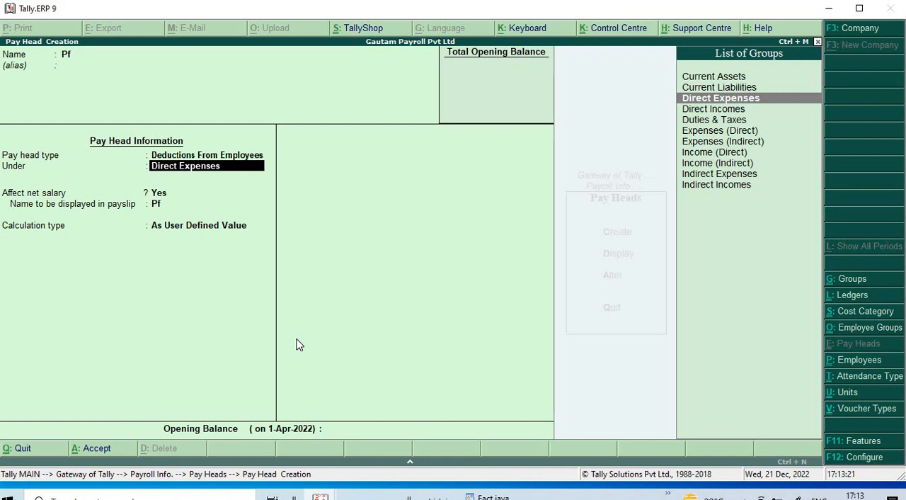
- Place Pf under Indirect Expenses, affecting net salary, with Pf as the name displayed in the payslip
{"action": "key", "text": "Down"}
{"action": "key", "text": "Down"}
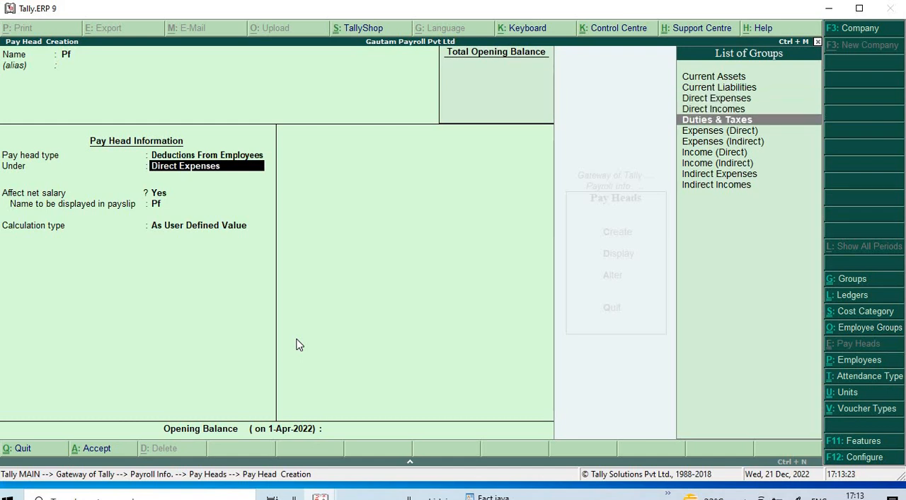
{"action": "key", "text": "Down"}
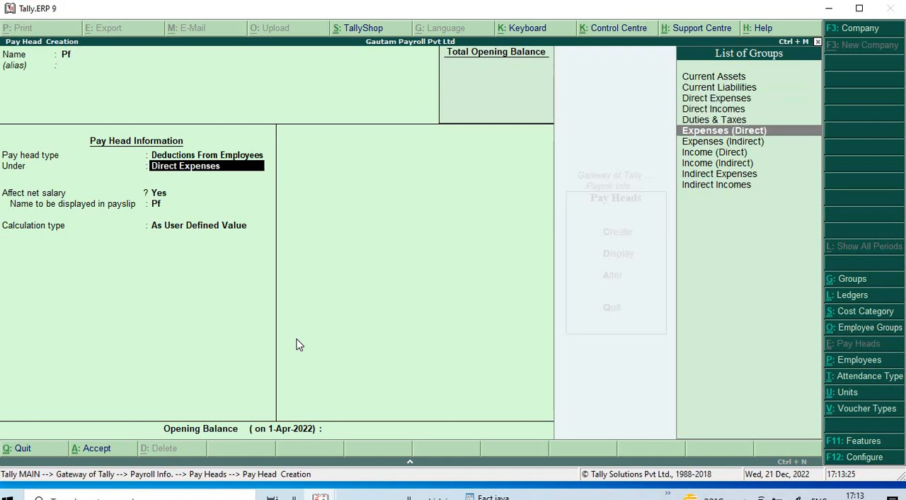
{"action": "key", "text": "Down"}
{"action": "key", "text": "Down"}
{"action": "key", "text": "Down"}
{"action": "key", "text": "Down"}
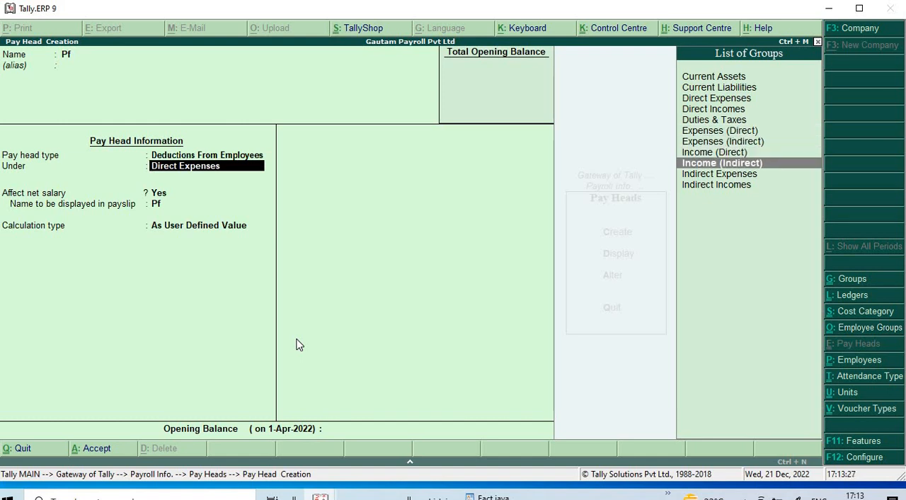
{"action": "key", "text": "Return"}
{"action": "key", "text": "Return"}
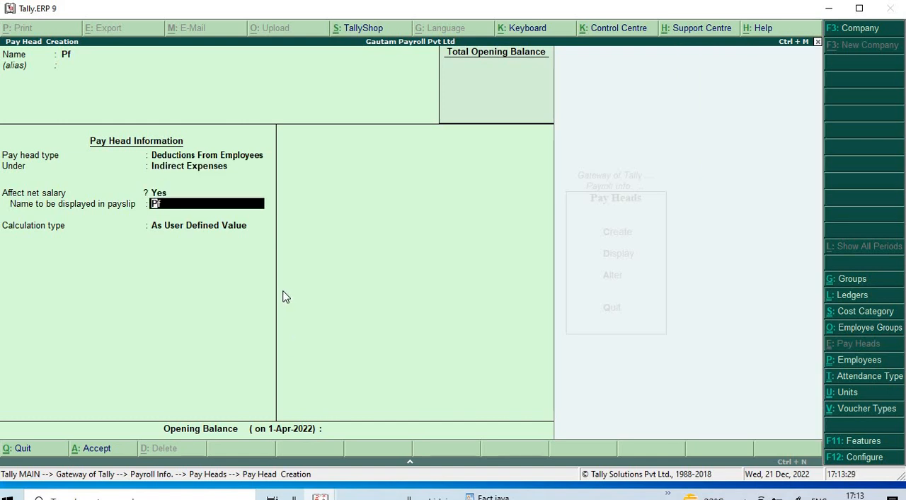
{"action": "key", "text": "Return"}
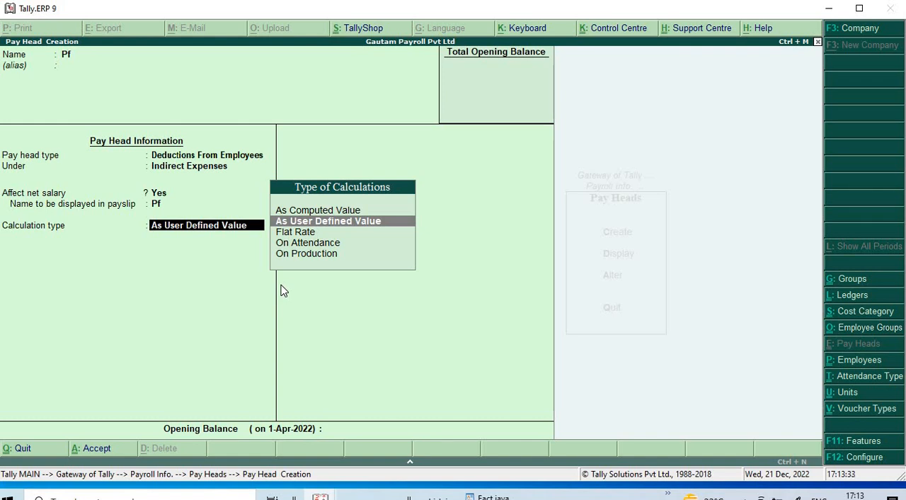
- Calculate Pf as a computed value without rounding, using a specified formula that adds the Basic Salary pay head
{"action": "key", "text": "Up"}
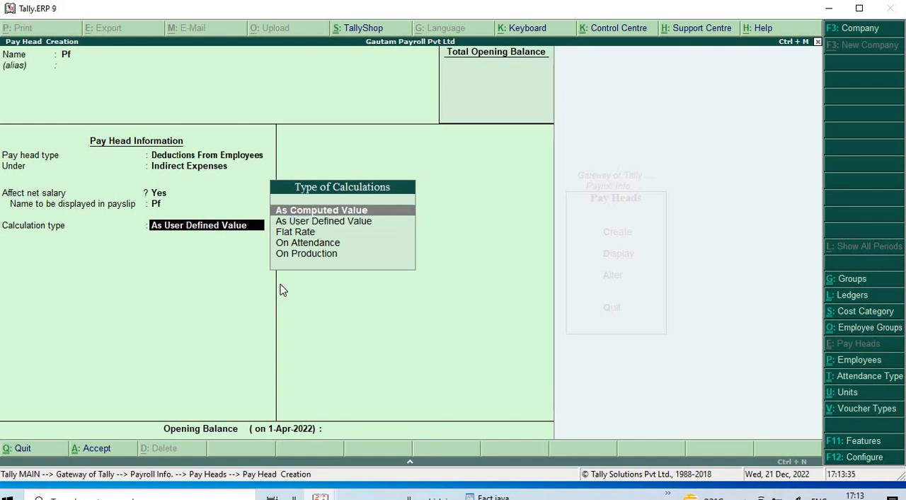
{"action": "key", "text": "Return"}
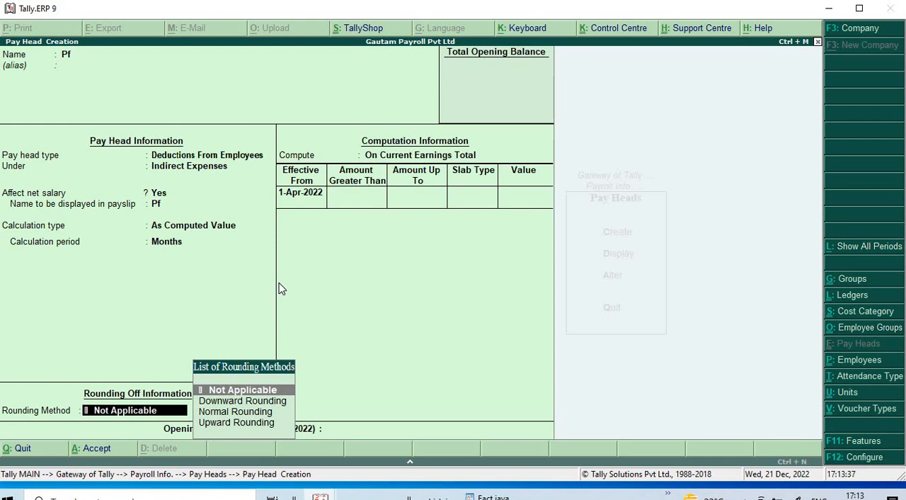
{"action": "key", "text": "Return"}
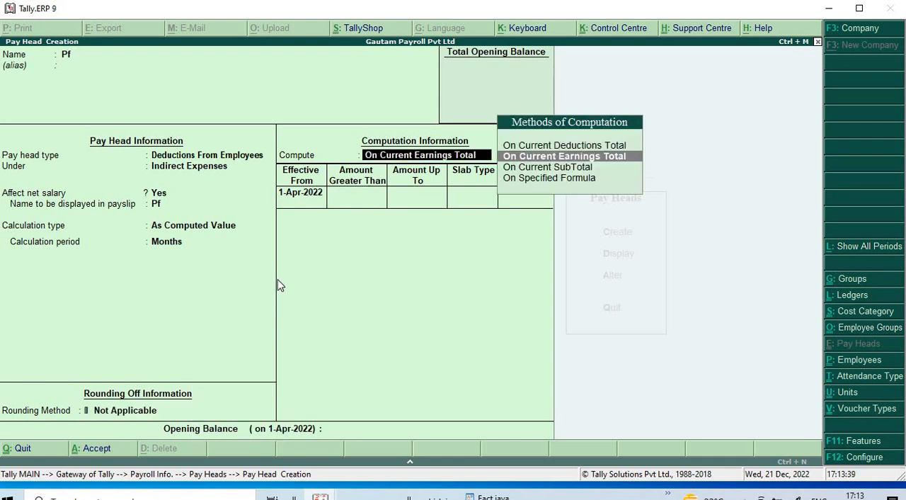
{"action": "key", "text": "Down"}
{"action": "key", "text": "Down"}
{"action": "key", "text": "Return"}
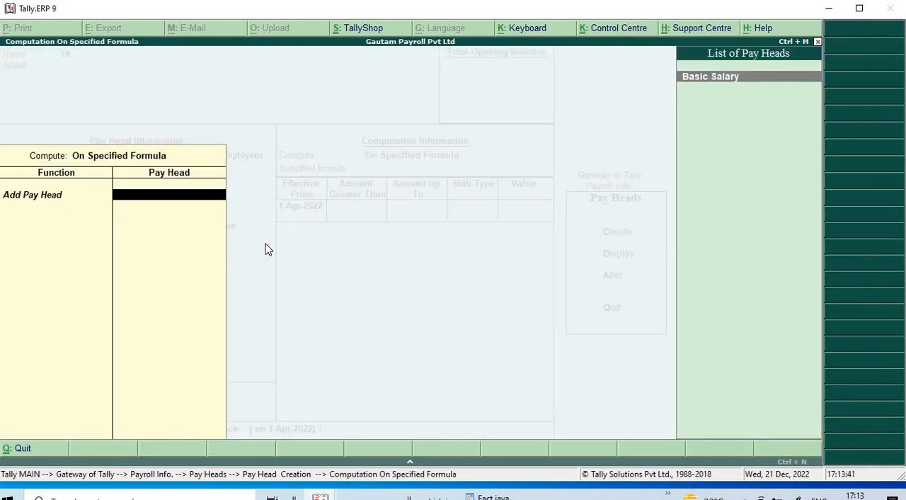
{"action": "key", "text": "Return"}
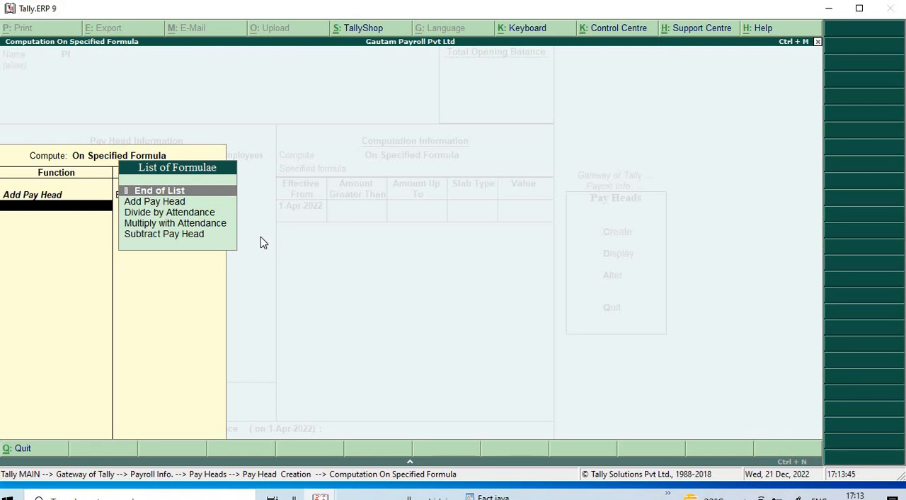
{"action": "key", "text": "Return"}
- Give Pf a single Percentage slab of 5% with no amount limit, and save the pay head without an opening balance
{"action": "key", "text": "Return"}
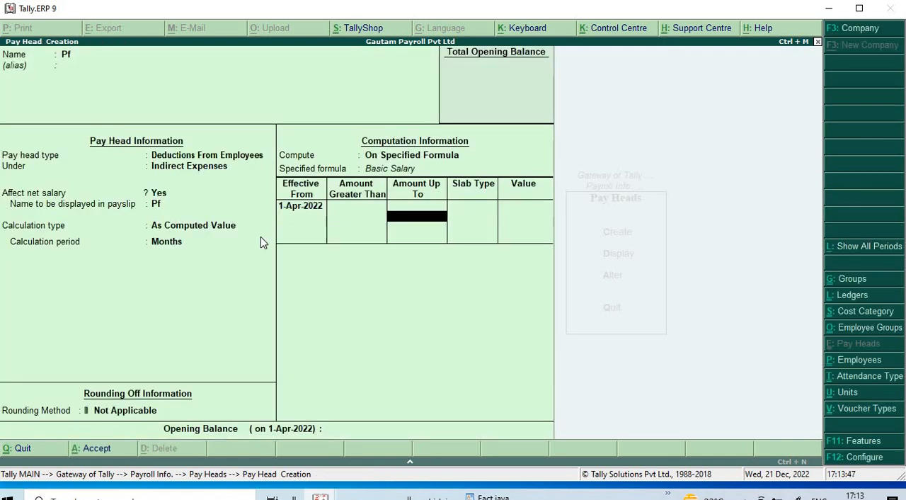
{"action": "key", "text": "Return"}
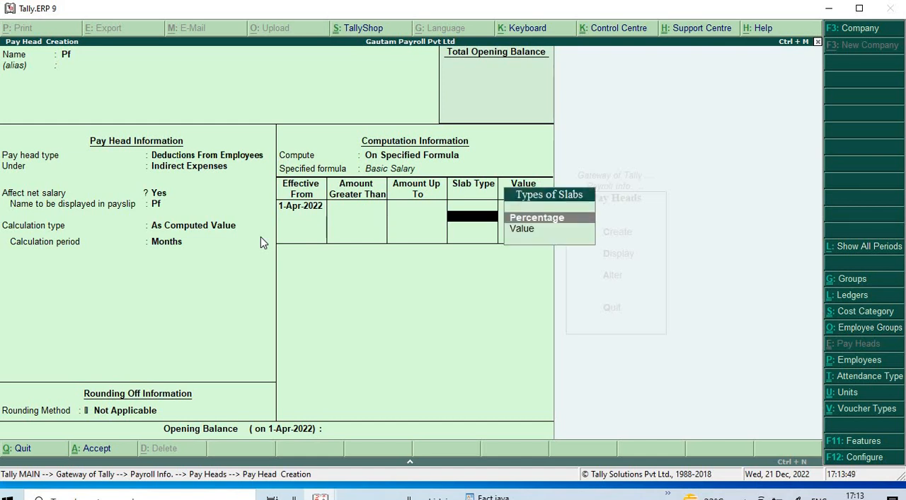
{"action": "key", "text": "Return"}
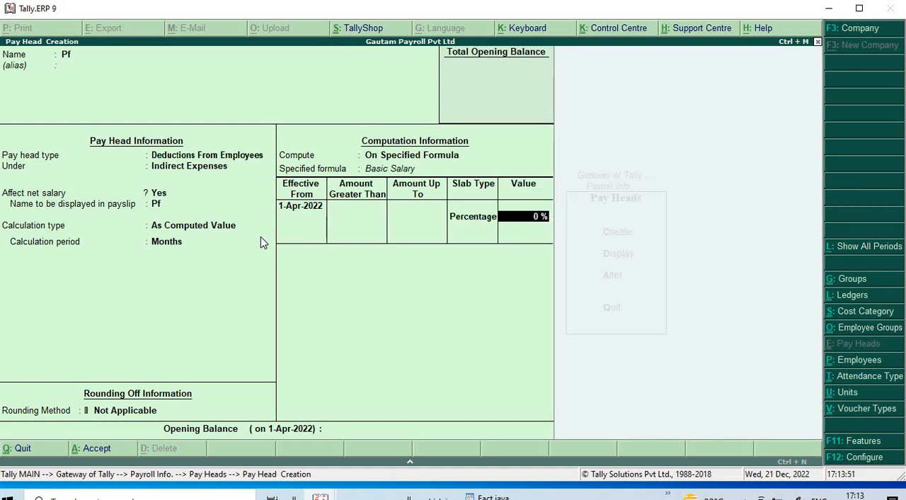
{"action": "type", "text": "5"}
{"action": "key", "text": "Return"}
{"action": "key", "text": "Return"}
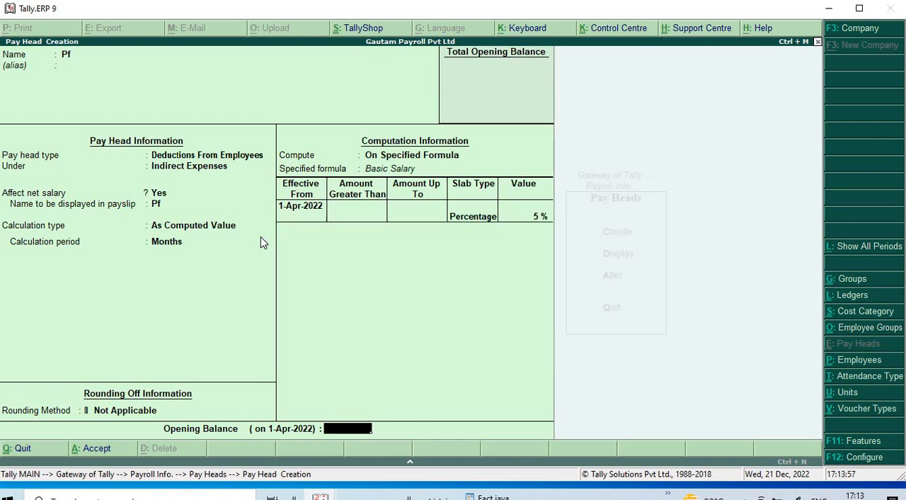
{"action": "key", "text": "Return"}
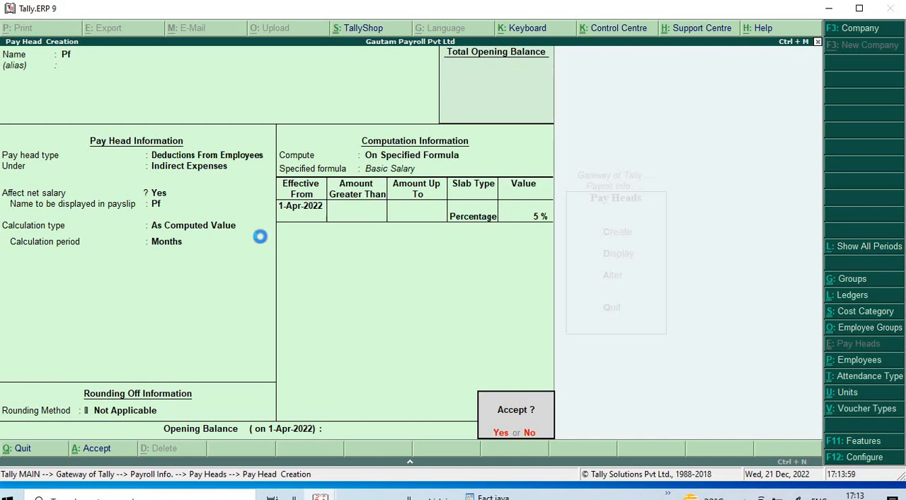
{"action": "key", "text": "Return"}
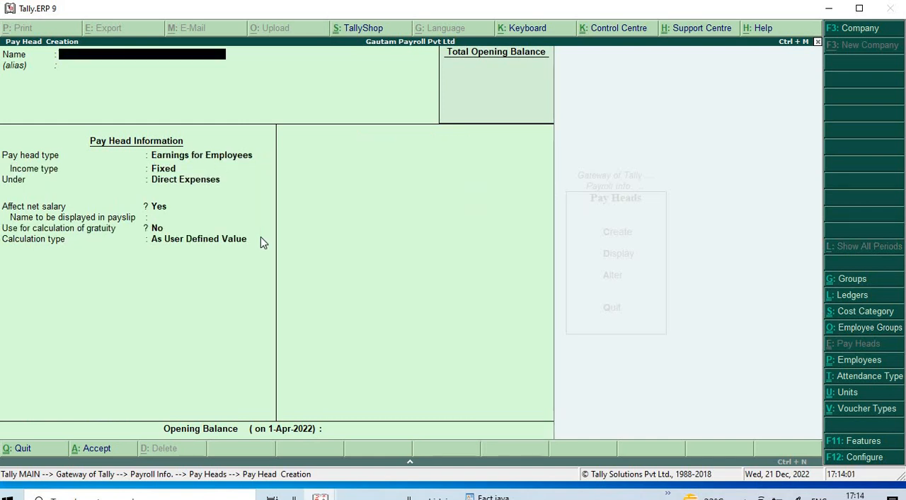
- Name the new pay head Income Tax and set its pay head type to Employees' Statutory Deductions
{"action": "type", "text": "Income Tax"}
{"action": "key", "text": "Return"}
{"action": "key", "text": "Return"}
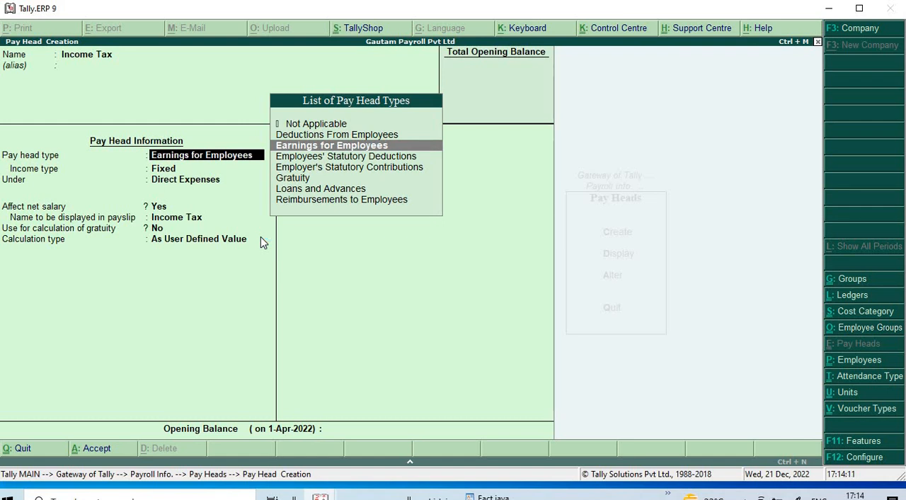
{"action": "key", "text": "Down"}
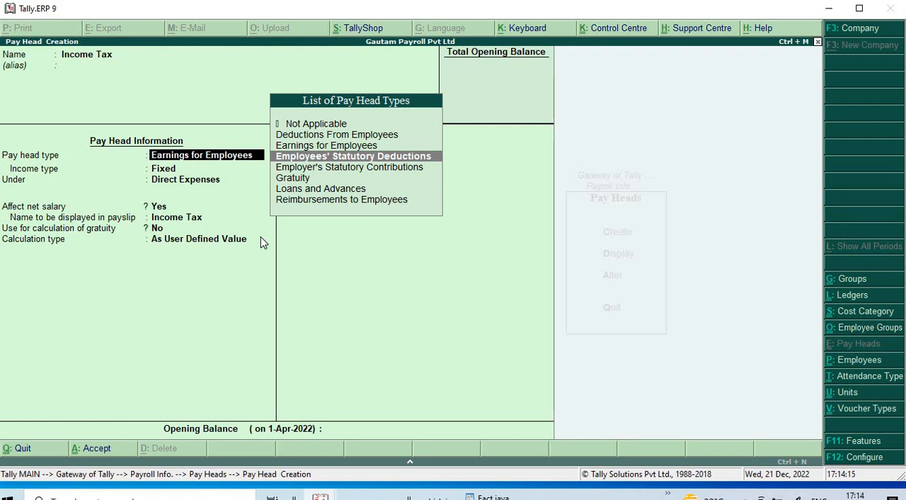
{"action": "key", "text": "Return"}
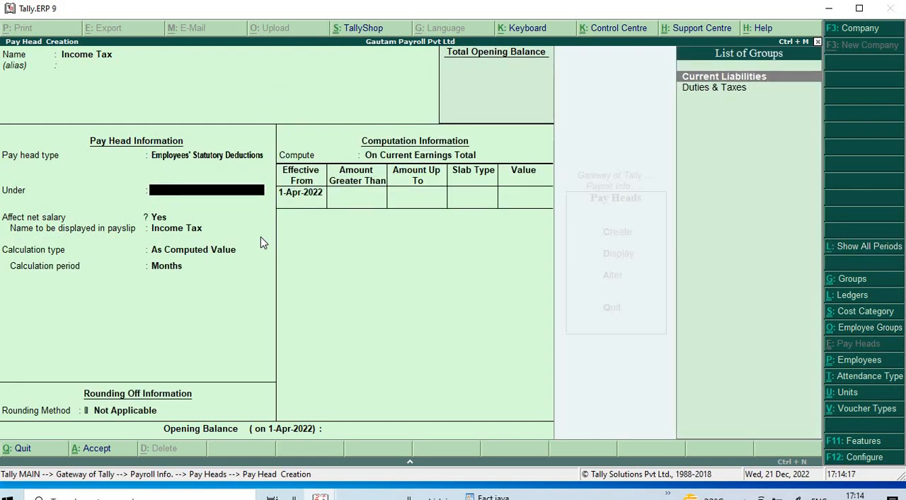
- Place Income Tax under Duties & Taxes, affecting net salary, with Income Tax as the name displayed in the payslip
{"action": "key", "text": "Down"}
{"action": "key", "text": "Return"}
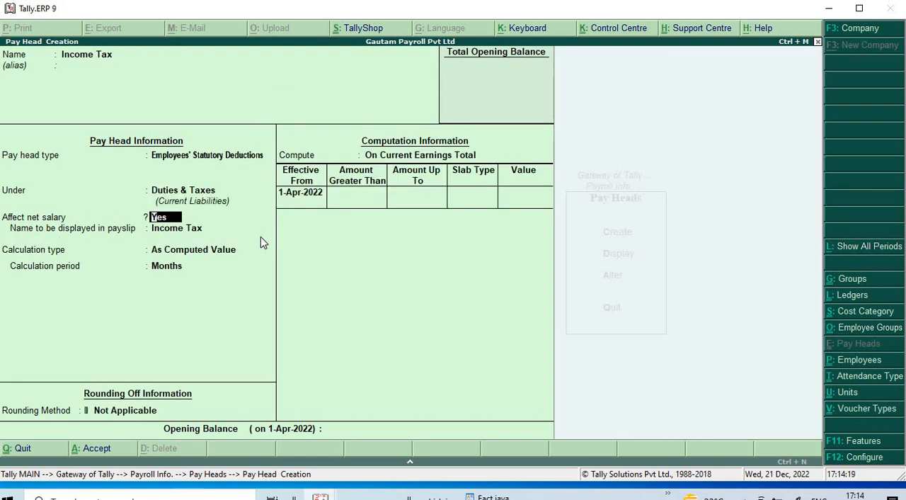
{"action": "key", "text": "Return"}
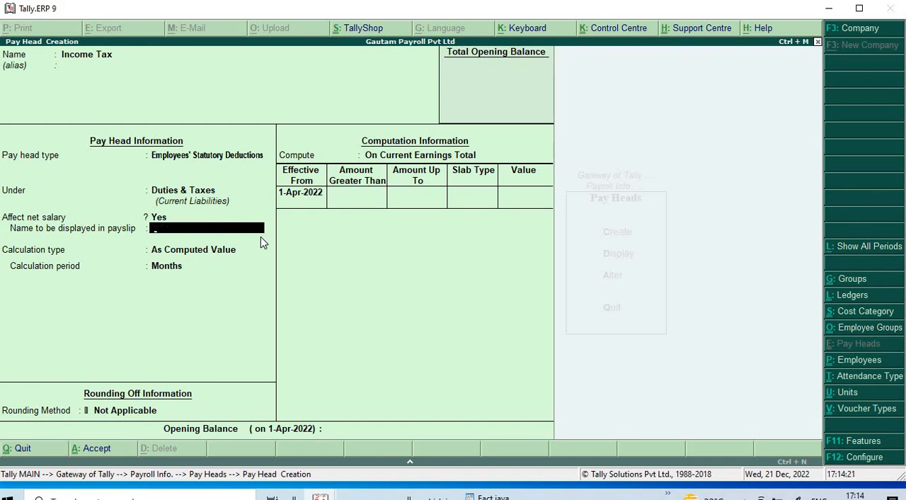
{"action": "key", "text": "Return"}
- Compute Income Tax on a specified formula that adds the Basic Salary pay head, effective from 1-Apr-2022
{"action": "key", "text": "Return"}
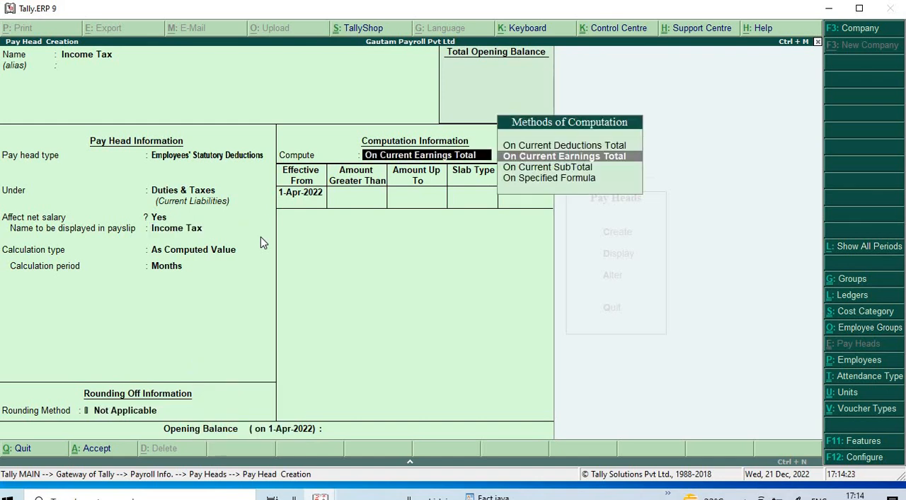
{"action": "key", "text": "Return"}
{"action": "key", "text": "BackSpace"}
{"action": "key", "text": "Down"}
{"action": "key", "text": "Down"}
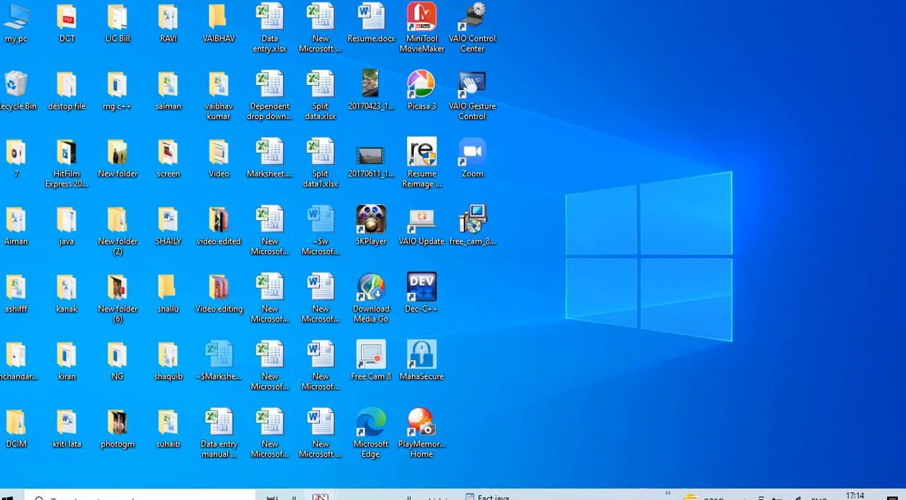
{"action": "mouse_move", "coordinate": [320, 496]}
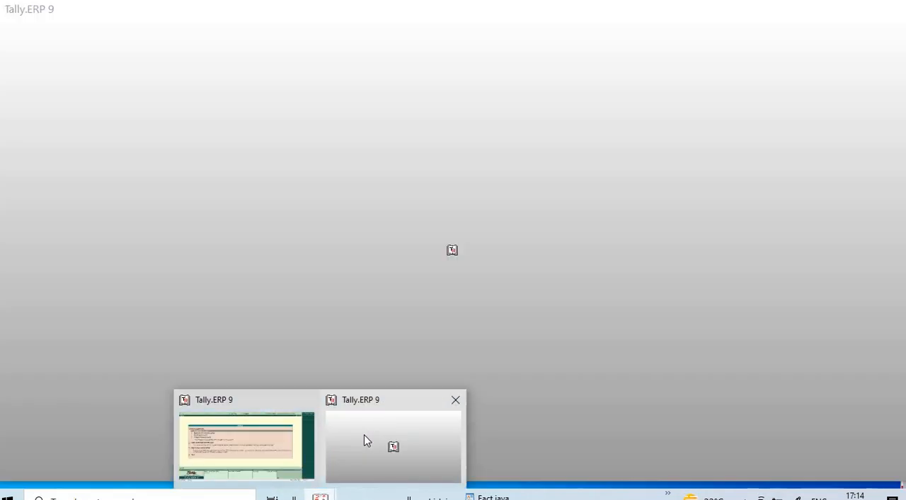
{"action": "left_click", "coordinate": [364, 437]}
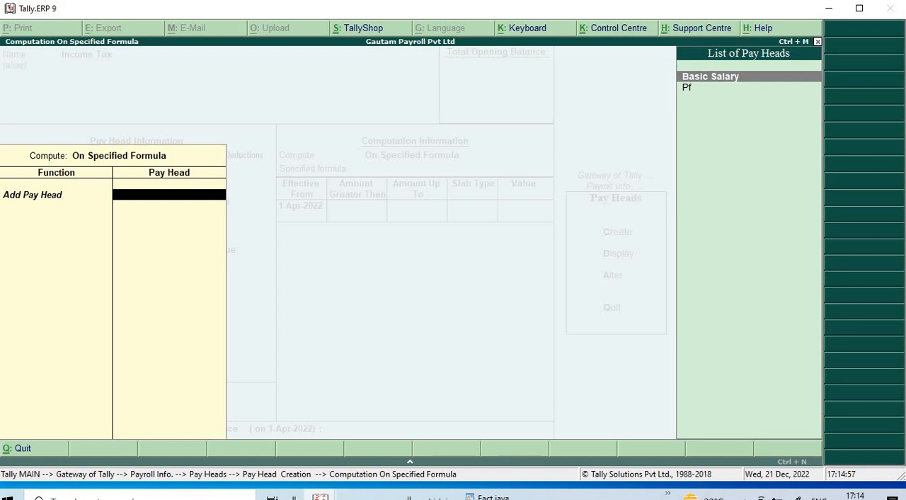
{"action": "key", "text": "Return"}
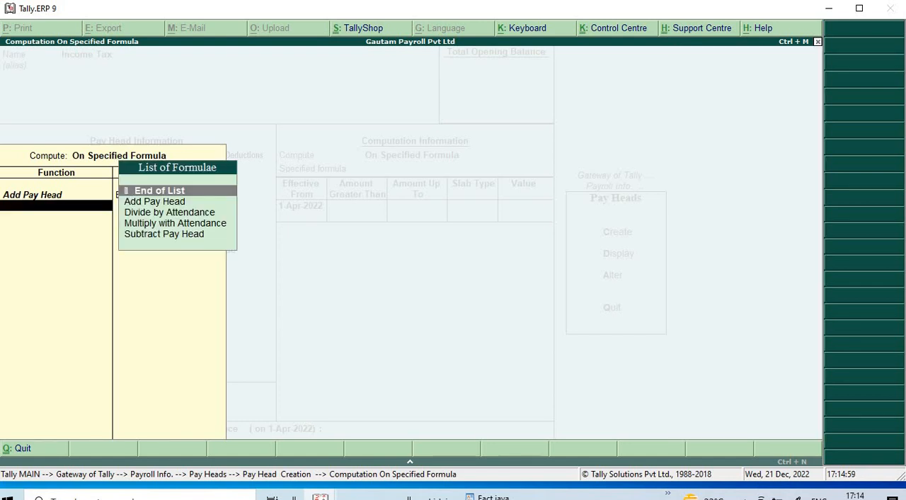
{"action": "key", "text": "Return"}
{"action": "key", "text": "Return"}
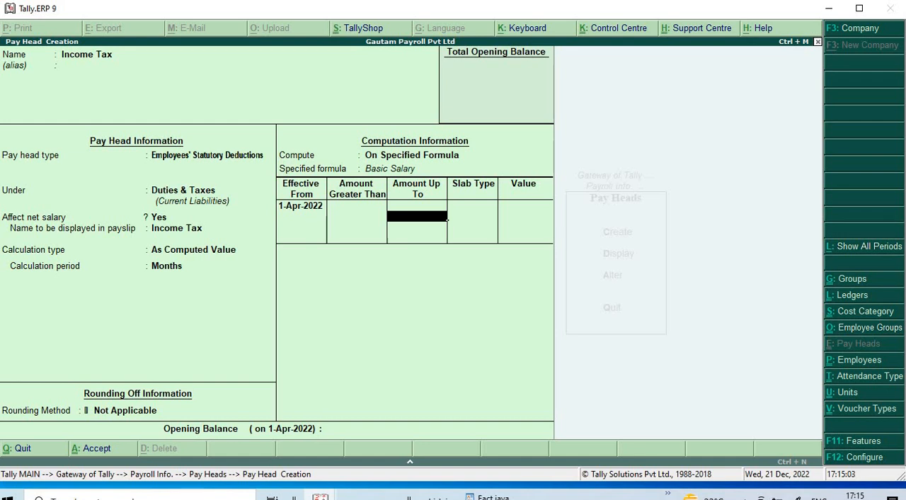
- Set the first Income Tax slab to amounts up to 60,000 at a percentage of 5%
{"action": "type", "text": "60000"}
{"action": "key", "text": "Return"}
{"action": "key", "text": "Return"}
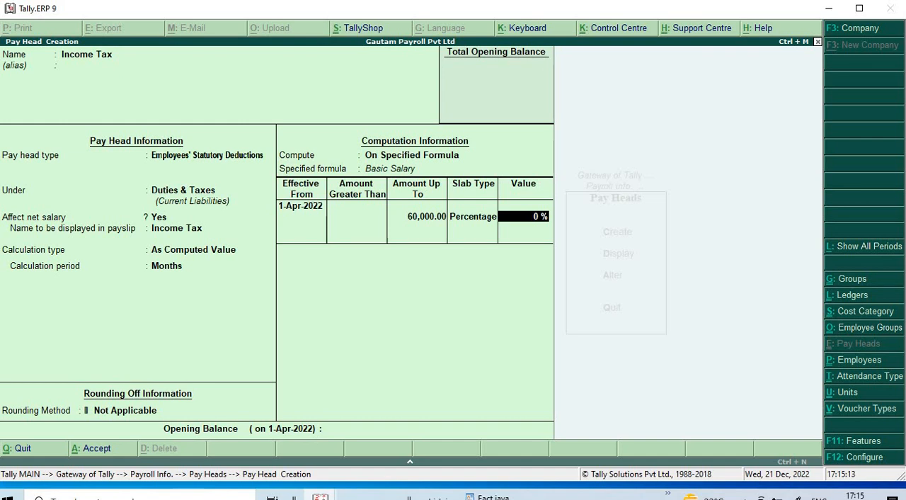
{"action": "type", "text": "5"}
{"action": "key", "text": "Return"}
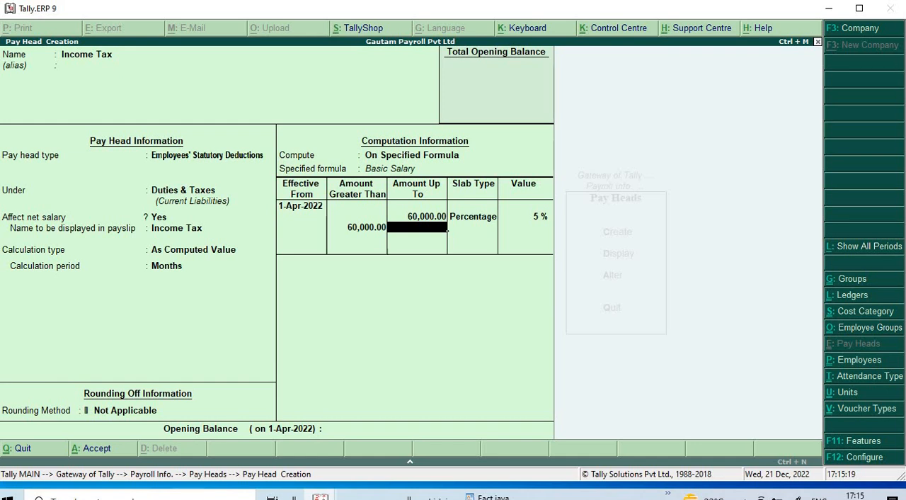
- Add a second Income Tax slab for amounts up to 90,000 at a percentage of 6%
{"action": "type", "text": "90000"}
{"action": "key", "text": "Return"}
{"action": "key", "text": "Return"}
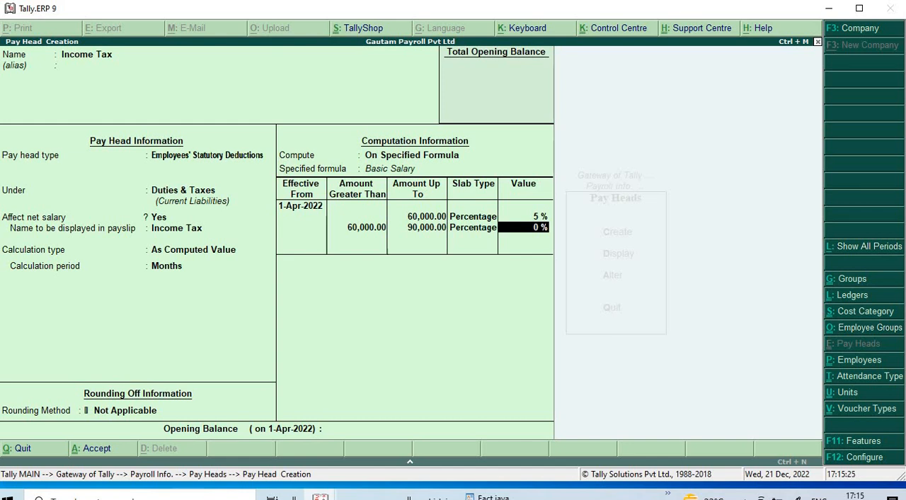
{"action": "type", "text": "6"}
{"action": "key", "text": "Return"}
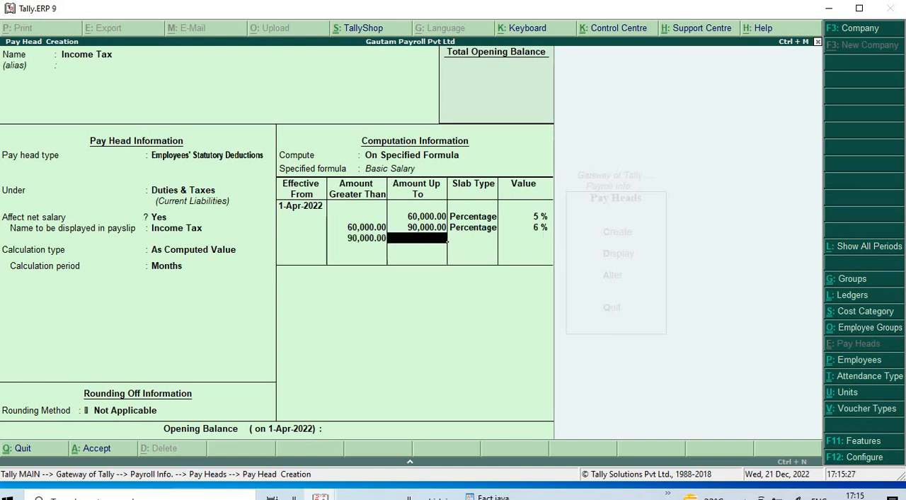
- Add a third Income Tax slab for amounts up to 1,50,000 at a percentage of 8%
{"action": "type", "text": "120"}
{"action": "key", "text": "BackSpace"}
{"action": "key", "text": "BackSpace"}
{"action": "type", "text": "50000"}
{"action": "key", "text": "Return"}
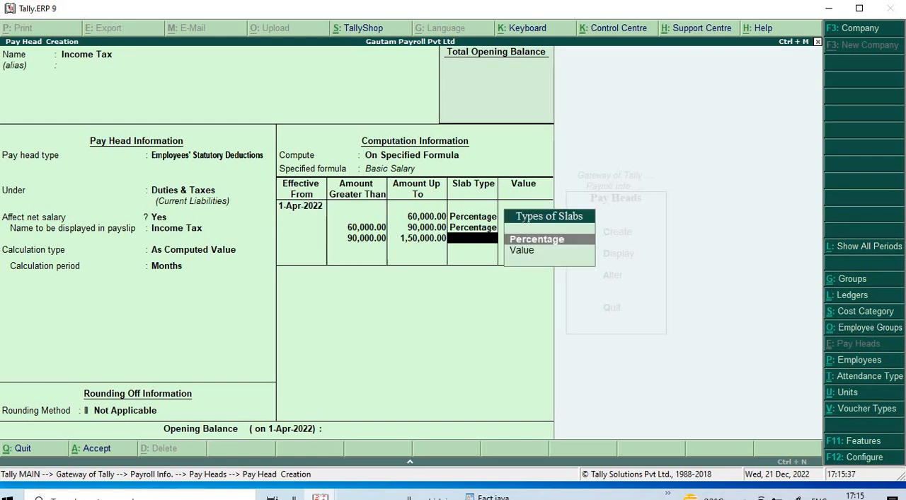
{"action": "key", "text": "Return"}
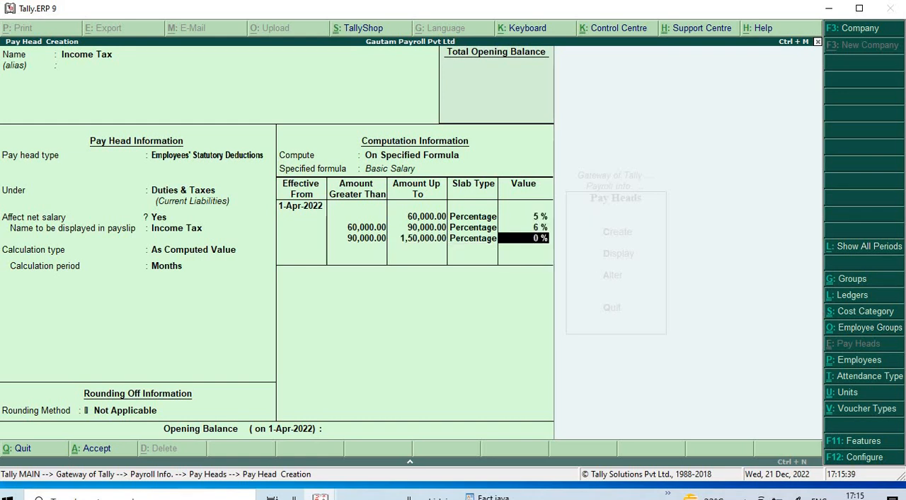
{"action": "key", "text": "Return"}
- Add a final Income Tax slab for amounts above 1,50,000 at 10%, and save the pay head
{"action": "key", "text": "Return"}
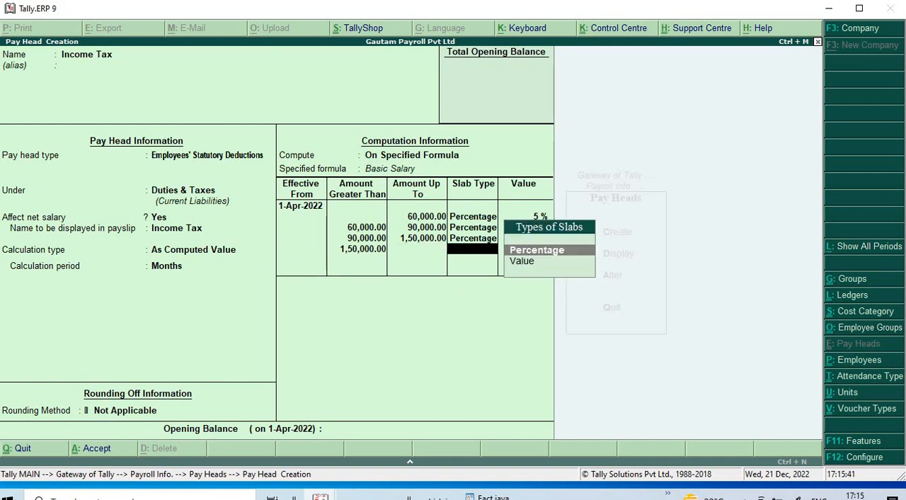
{"action": "key", "text": "Return"}
{"action": "type", "text": "10"}
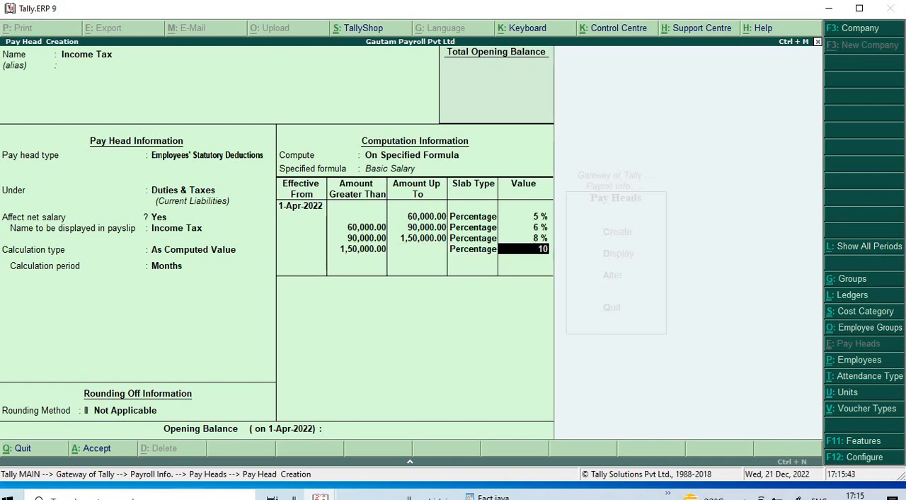
{"action": "key", "text": "Return"}
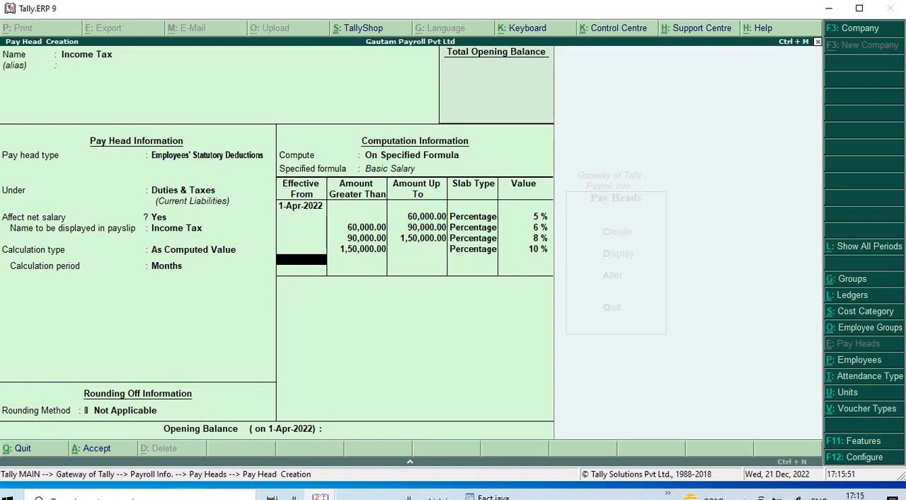
{"action": "key", "text": "Return"}
{"action": "key", "text": "Return"}
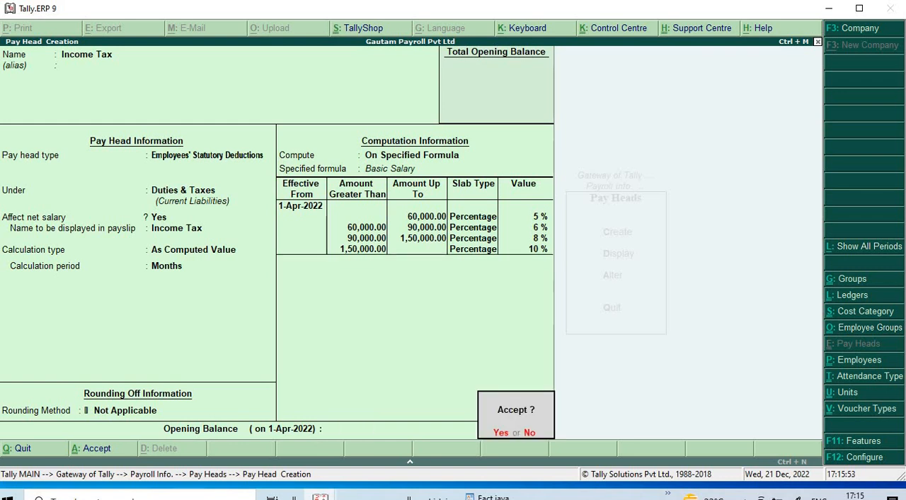
{"action": "key", "text": "Return"}
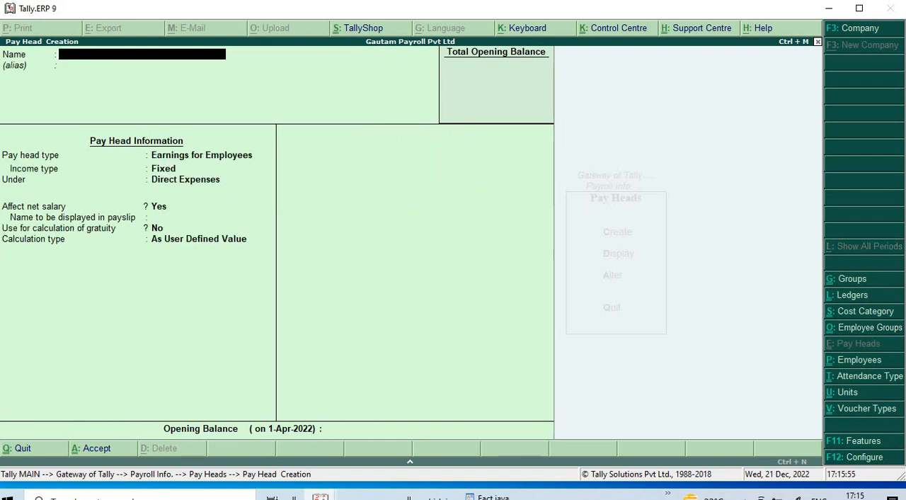
- Name the new pay head HRA, with the type Earnings for Employees and Fixed income
{"action": "type", "text": "HRA"}
{"action": "key", "text": "Return"}
{"action": "key", "text": "Return"}
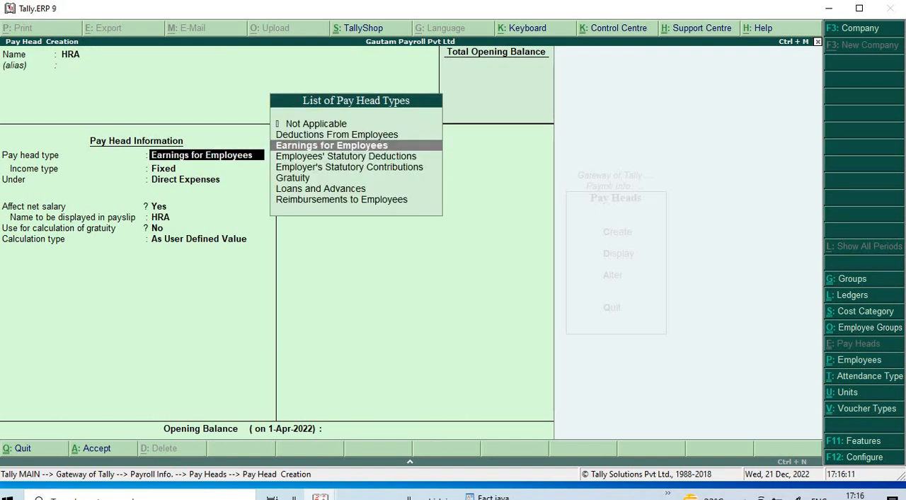
{"action": "key", "text": "Return"}
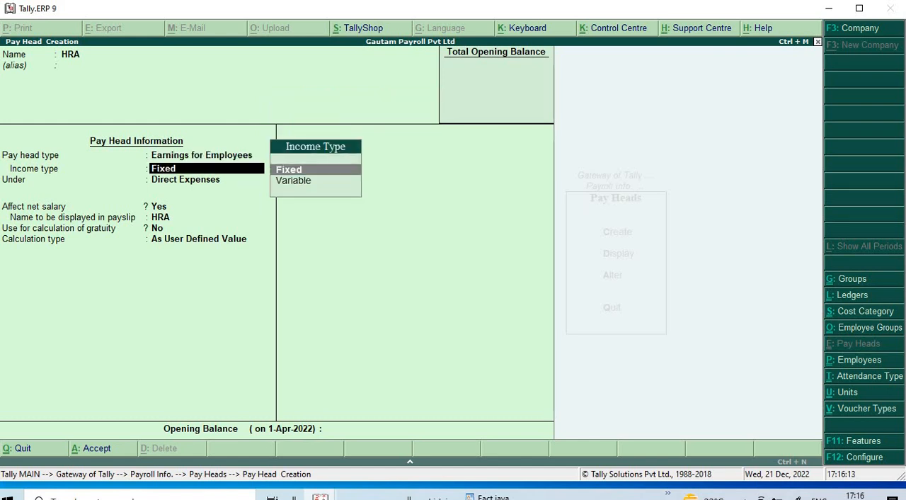
{"action": "key", "text": "Return"}
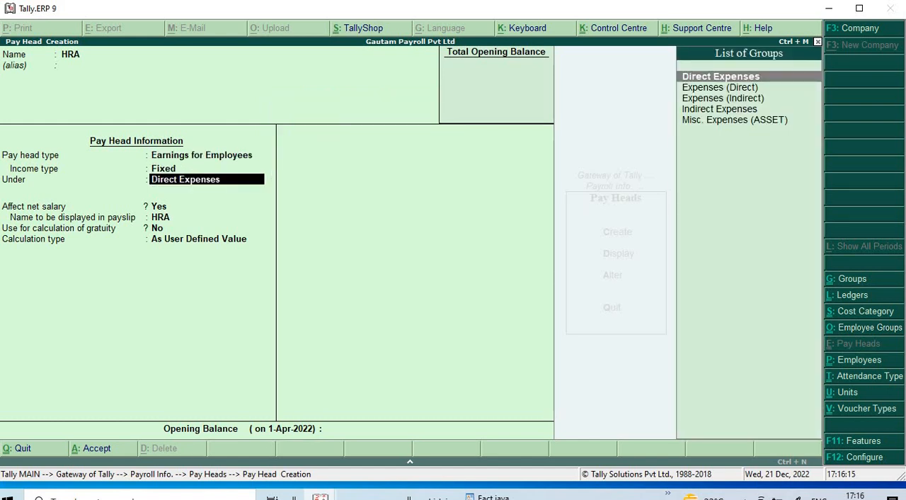
- Place HRA under Indirect Expenses, affecting net salary, shown as HRA in the payslip and not used for gratuity
{"action": "key", "text": "Down"}
{"action": "key", "text": "Down"}
{"action": "key", "text": "Down"}
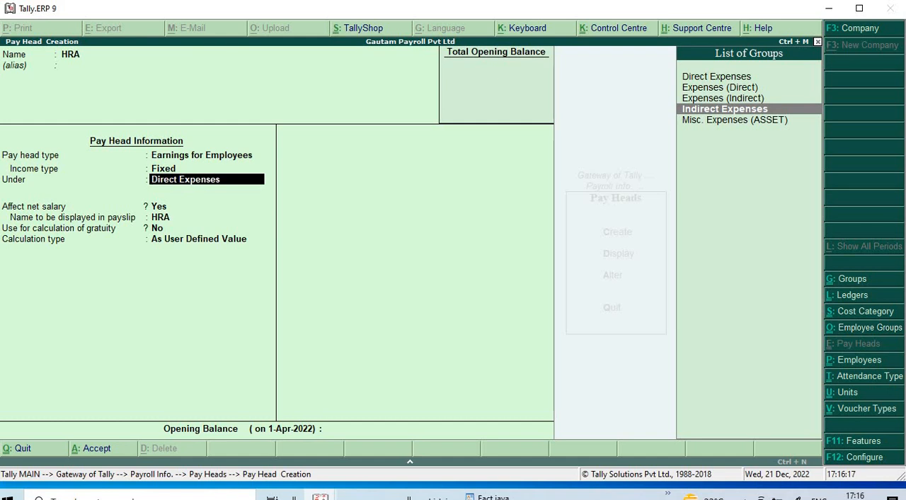
{"action": "key", "text": "Return"}
{"action": "key", "text": "Return"}
{"action": "key", "text": "Return"}
{"action": "key", "text": "Return"}
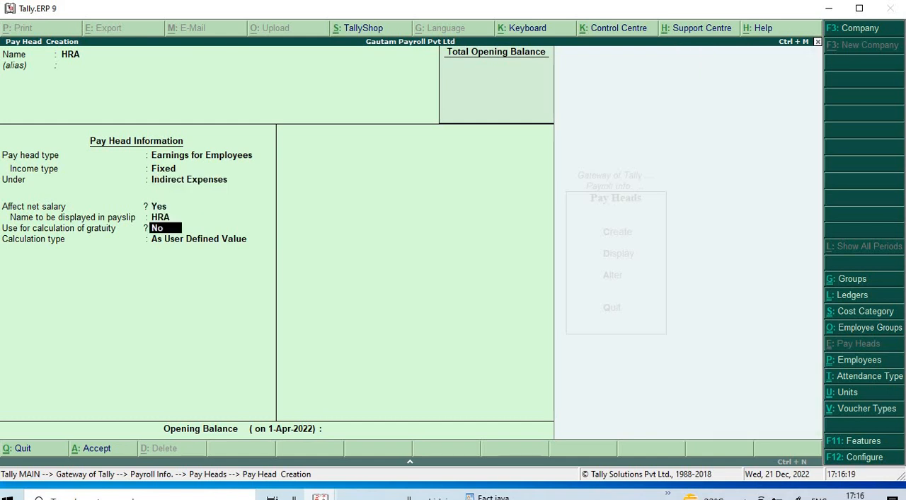
- Set HRA's calculation type to As Computed Value with a Months calculation period and no rounding method
{"action": "key", "text": "Down"}
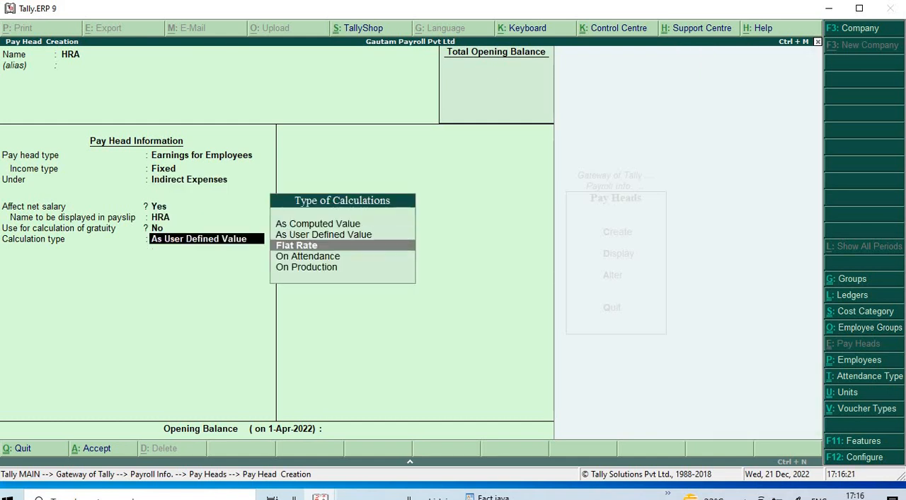
{"action": "key", "text": "Up"}
{"action": "key", "text": "Up"}
{"action": "key", "text": "Return"}
{"action": "key", "text": "Return"}
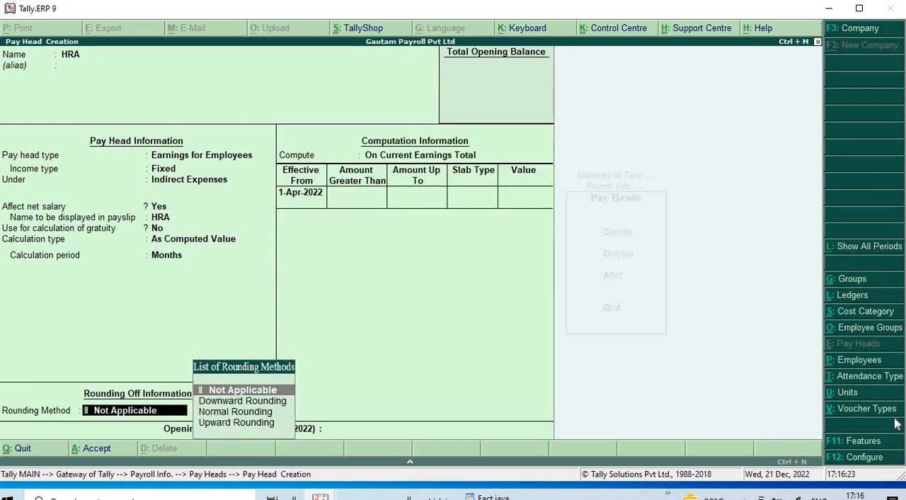
{"action": "key", "text": "Return"}
- Compute HRA on a specified formula based on the Basic Salary pay head
{"action": "key", "text": "Down"}
{"action": "key", "text": "Down"}
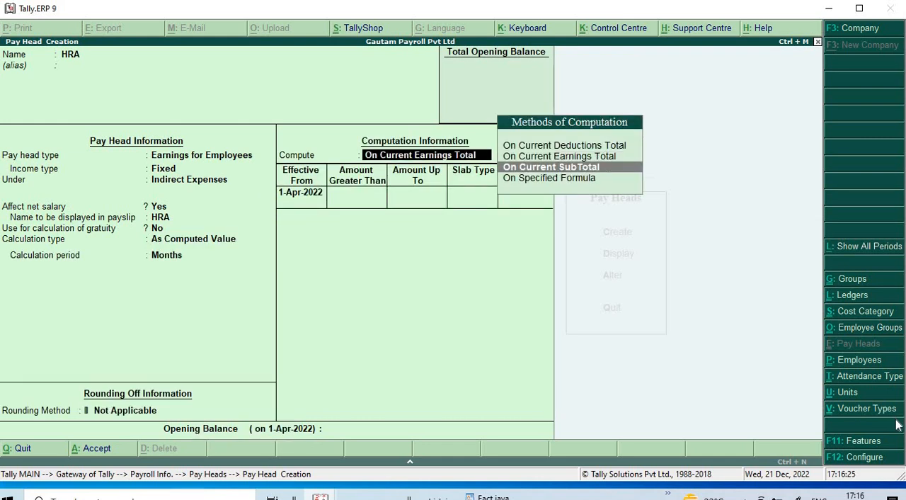
{"action": "key", "text": "Return"}
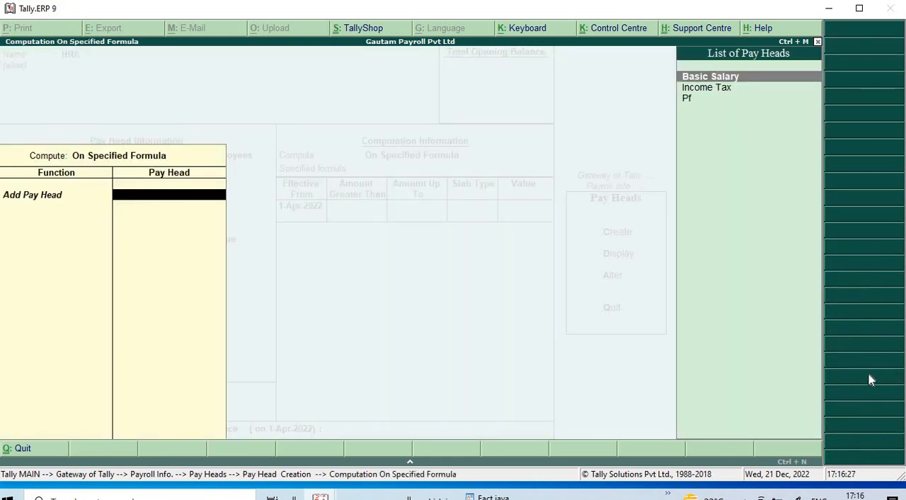
{"action": "key", "text": "Return"}
- Add a Percentage slab of 5% effective from 1-Apr-2022 to HRA, and save the pay head without an opening balance
{"action": "key", "text": "Return"}
{"action": "key", "text": "Return"}
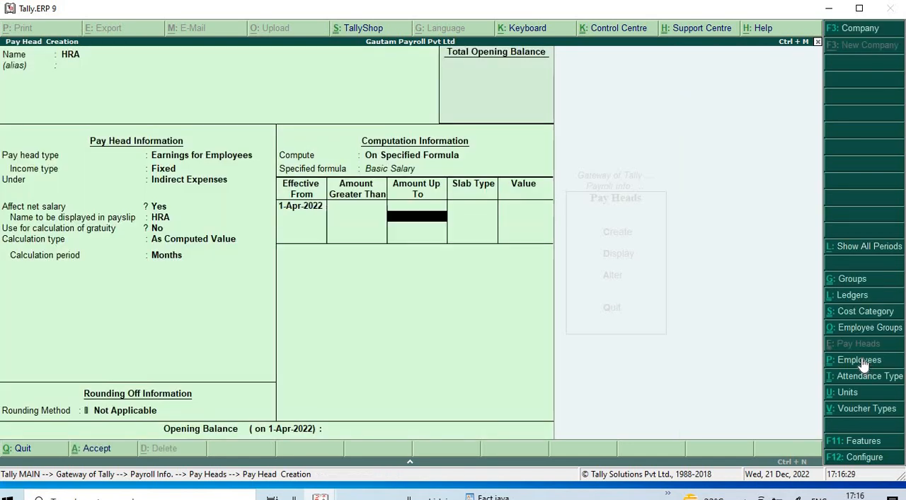
{"action": "key", "text": "Return"}
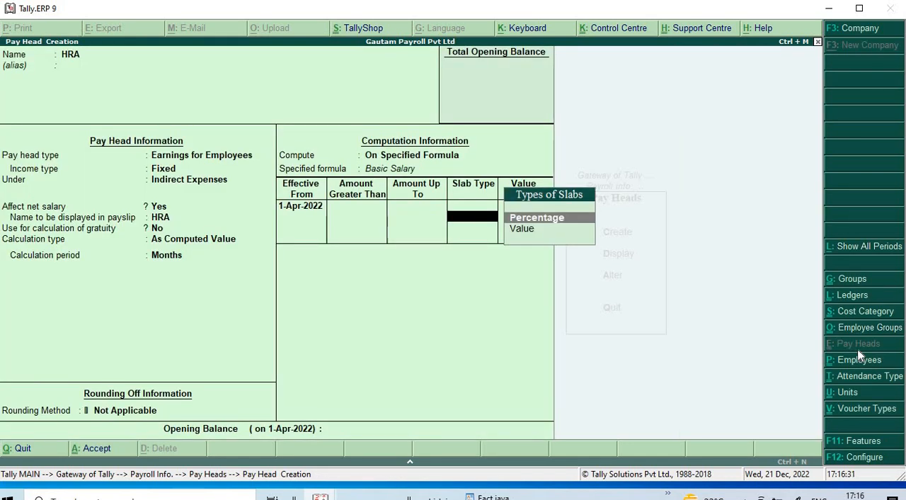
{"action": "key", "text": "Return"}
{"action": "type", "text": "5"}
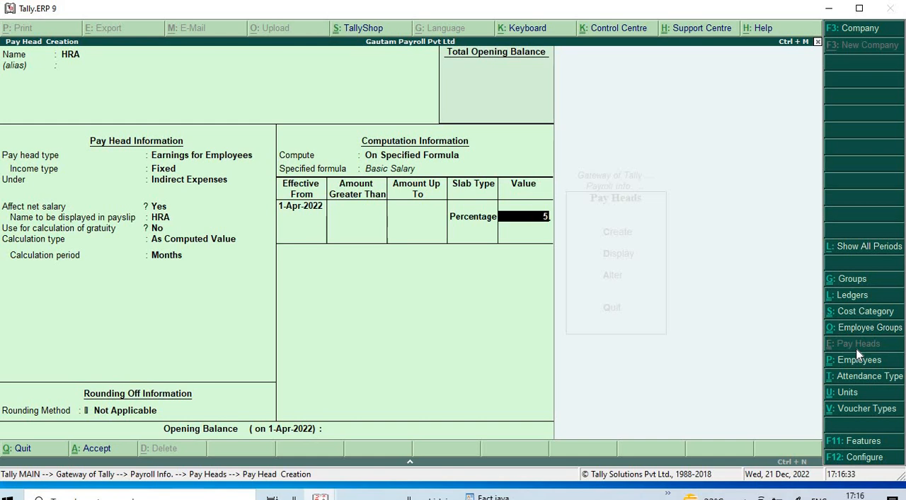
{"action": "key", "text": "Return"}
{"action": "key", "text": "Return"}
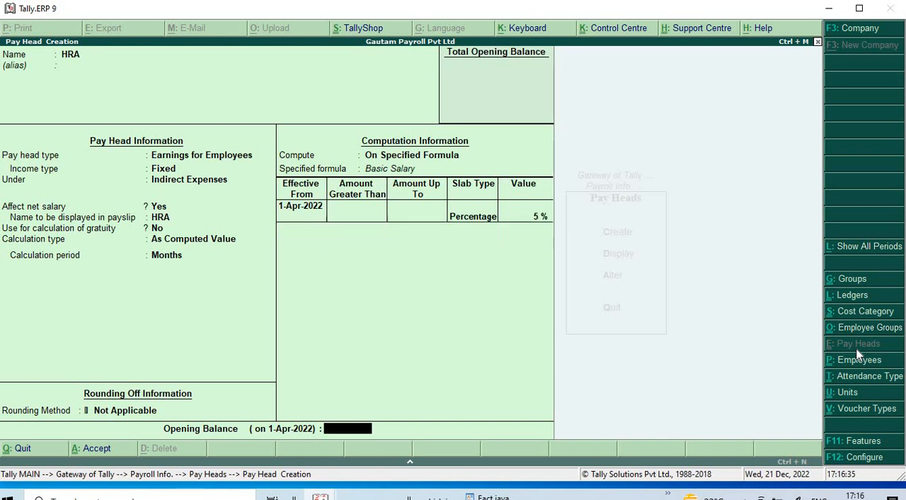
{"action": "key", "text": "Return"}
{"action": "key", "text": "Return"}
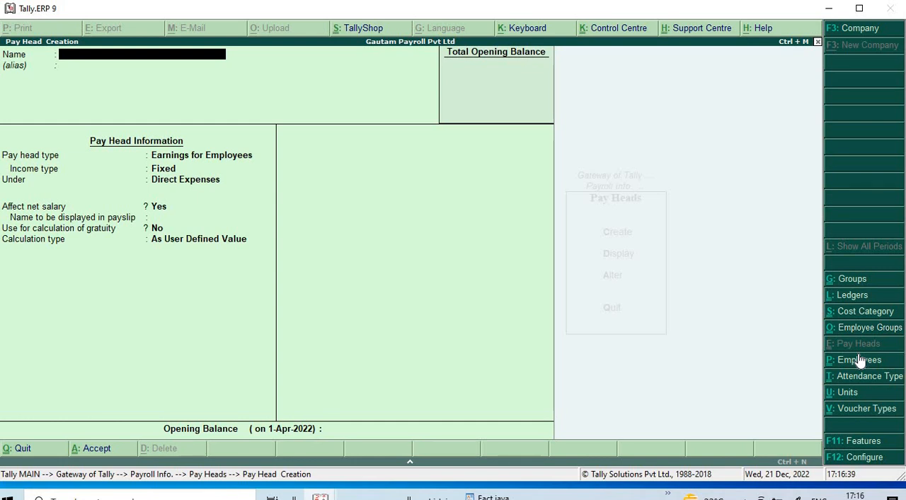
- Name the new pay head TA, with the type Earnings for Employees and Fixed income
{"action": "type", "text": "TA"}
{"action": "key", "text": "Return"}
{"action": "key", "text": "Return"}
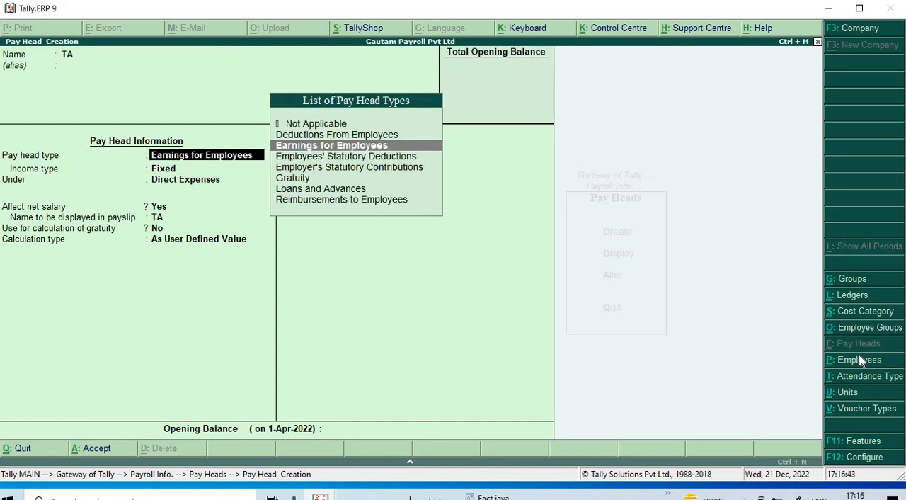
{"action": "key", "text": "Return"}
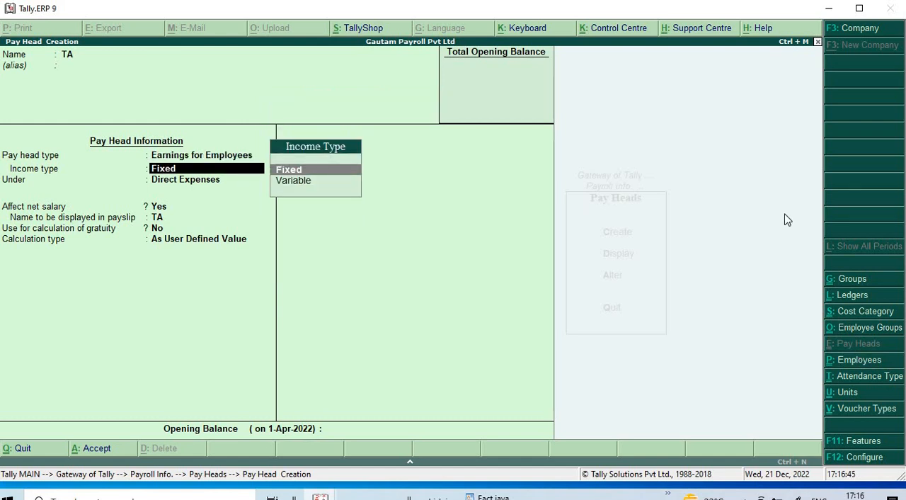
{"action": "key", "text": "Return"}
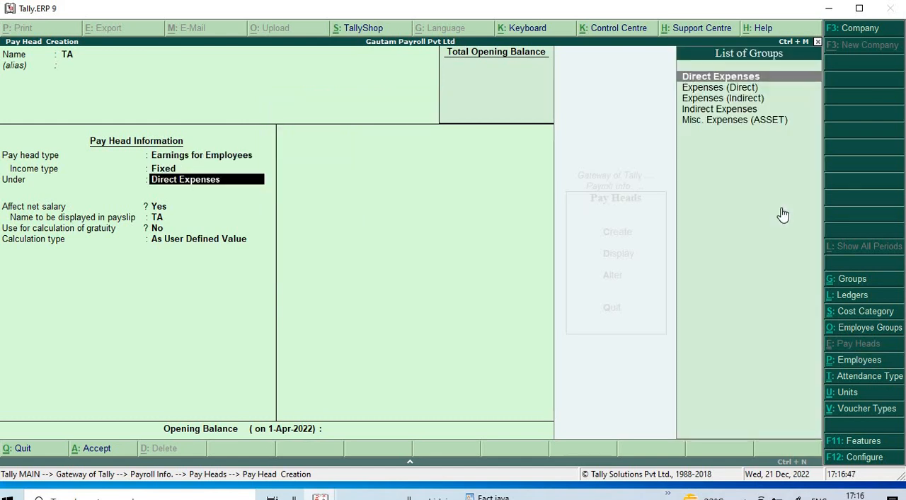
- Place TA under Indirect Expenses, affecting net salary, shown as TA in the payslip and not used for gratuity
{"action": "key", "text": "Return"}
{"action": "key", "text": "BackSpace"}
{"action": "key", "text": "Down"}
{"action": "key", "text": "Down"}
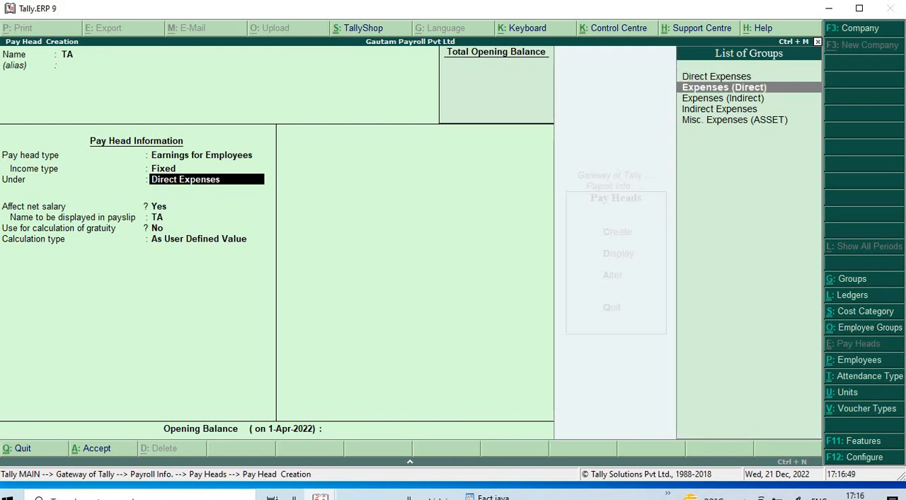
{"action": "key", "text": "Return"}
{"action": "key", "text": "Return"}
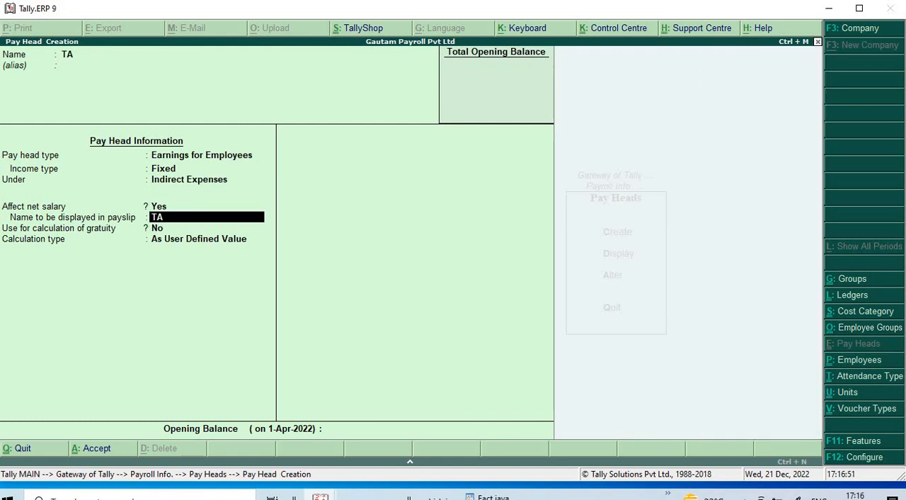
{"action": "key", "text": "Return"}
{"action": "key", "text": "Return"}
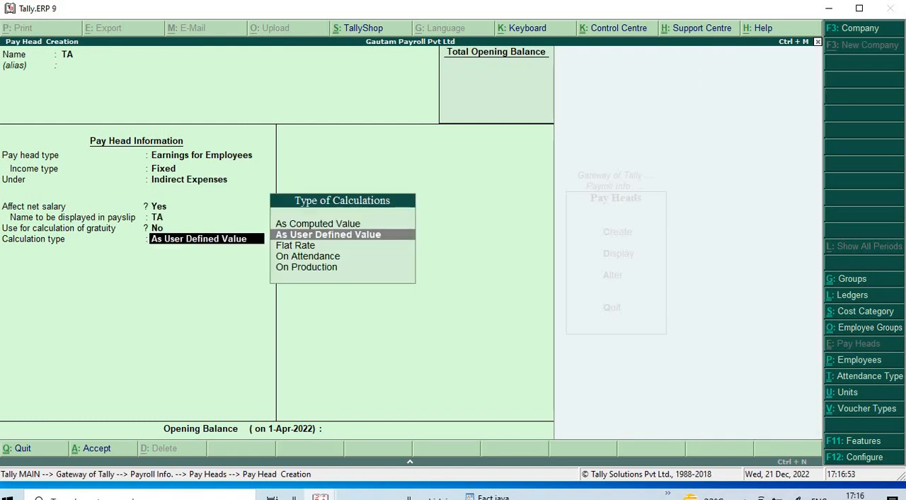
- Set TA's calculation type to As Computed Value with a Months calculation period and no rounding method
{"action": "key", "text": "Down"}
{"action": "key", "text": "Down"}
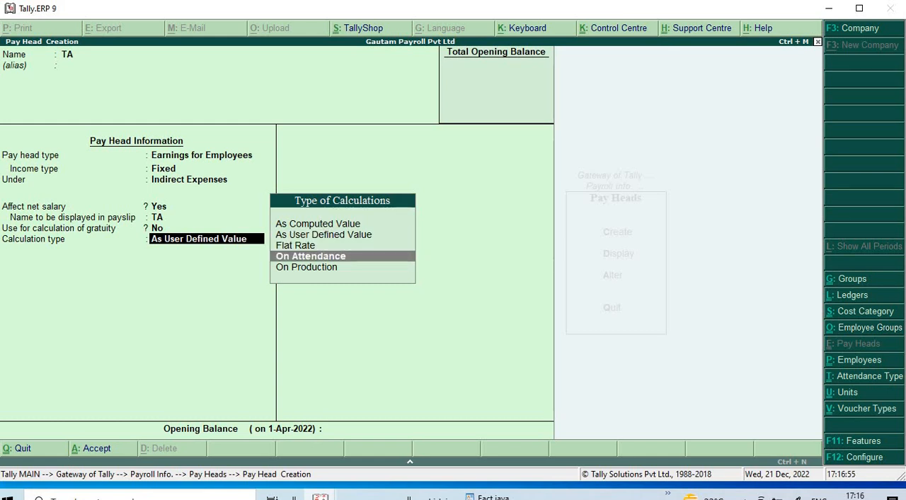
{"action": "key", "text": "Up"}
{"action": "key", "text": "Up"}
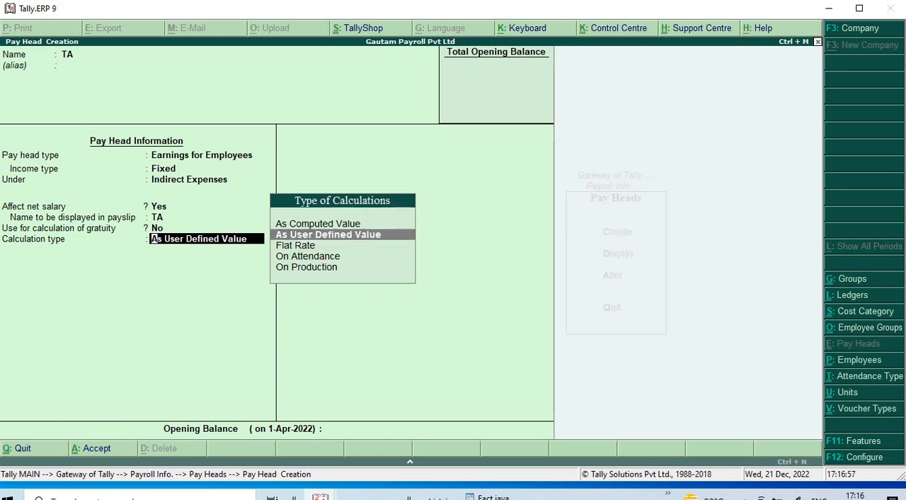
{"action": "key", "text": "Up"}
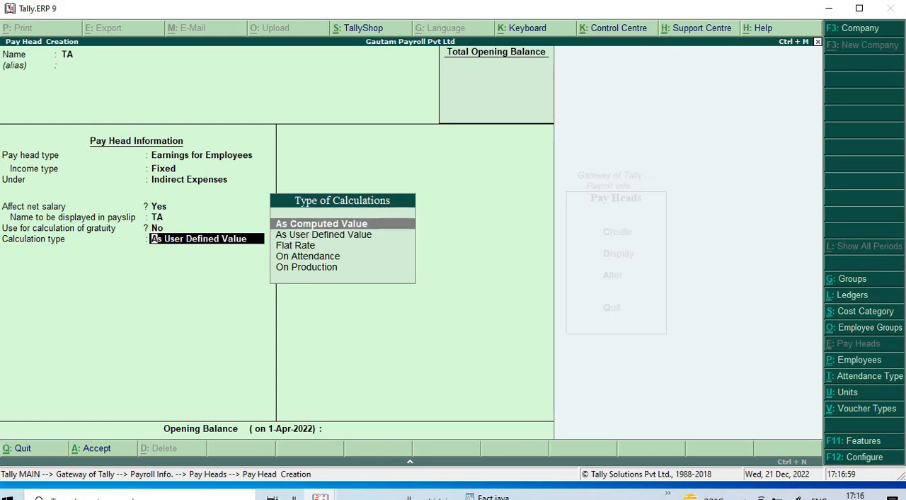
{"action": "key", "text": "Return"}
{"action": "key", "text": "Return"}
{"action": "key", "text": "Return"}
- Compute TA on a specified formula based on the Basic Salary pay head
{"action": "key", "text": "Return"}
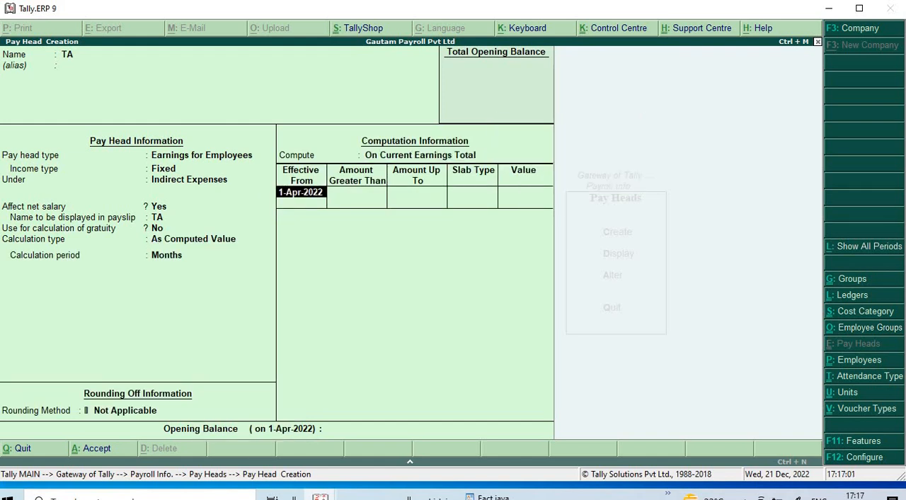
{"action": "key", "text": "BackSpace"}
{"action": "key", "text": "Down"}
{"action": "key", "text": "Down"}
{"action": "key", "text": "Return"}
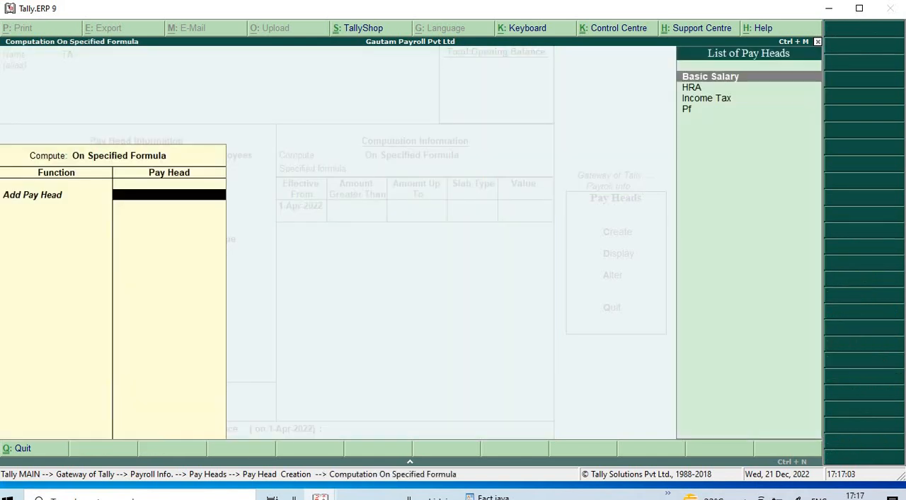
- Add a Value slab of 250 effective from 1-Apr-2022 to TA, and save the pay head without an opening balance
{"action": "key", "text": "Return"}
{"action": "key", "text": "Return"}
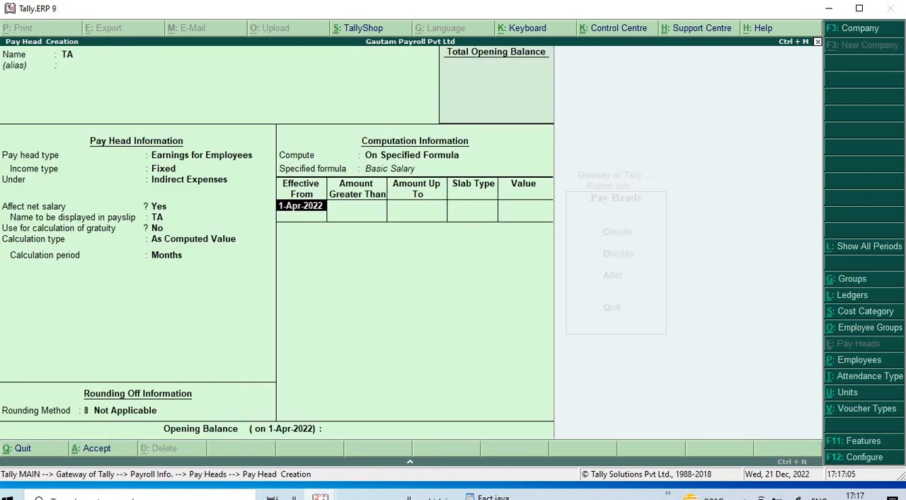
{"action": "key", "text": "Return"}
{"action": "key", "text": "Return"}
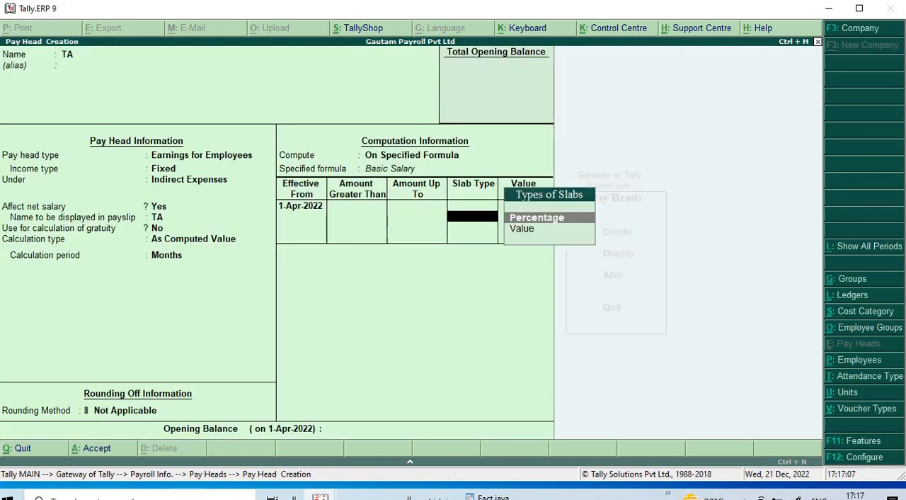
{"action": "key", "text": "Down"}
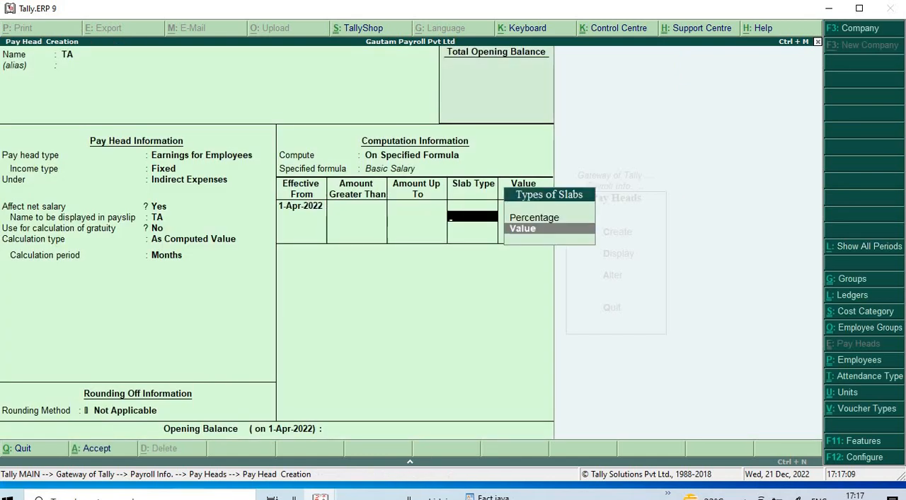
{"action": "key", "text": "Return"}
{"action": "type", "text": "250"}
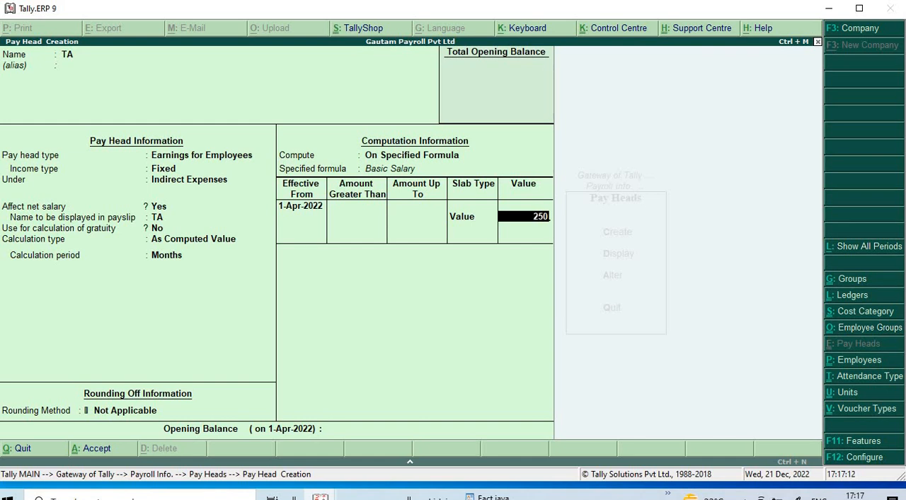
{"action": "key", "text": "Return"}
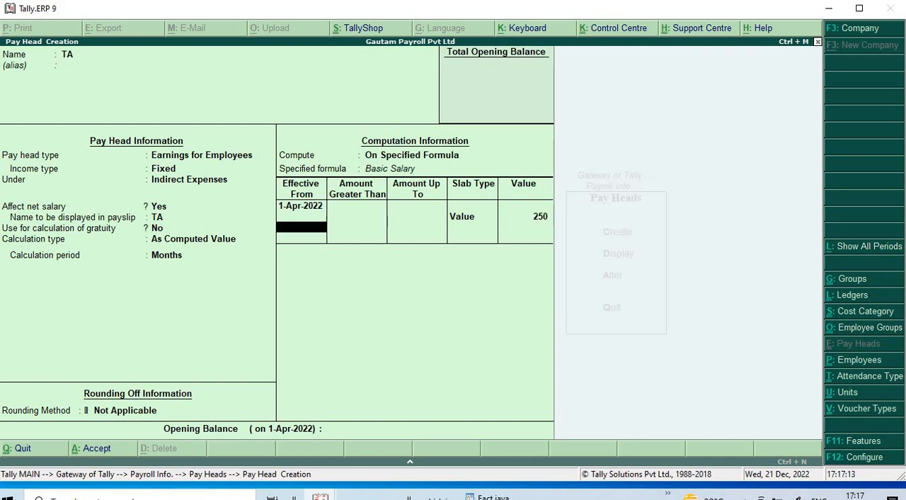
{"action": "key", "text": "Return"}
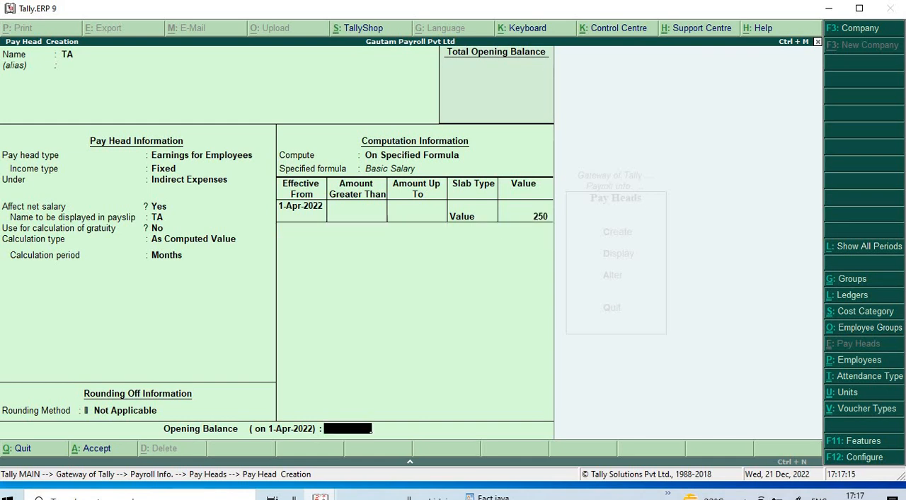
{"action": "key", "text": "Return"}
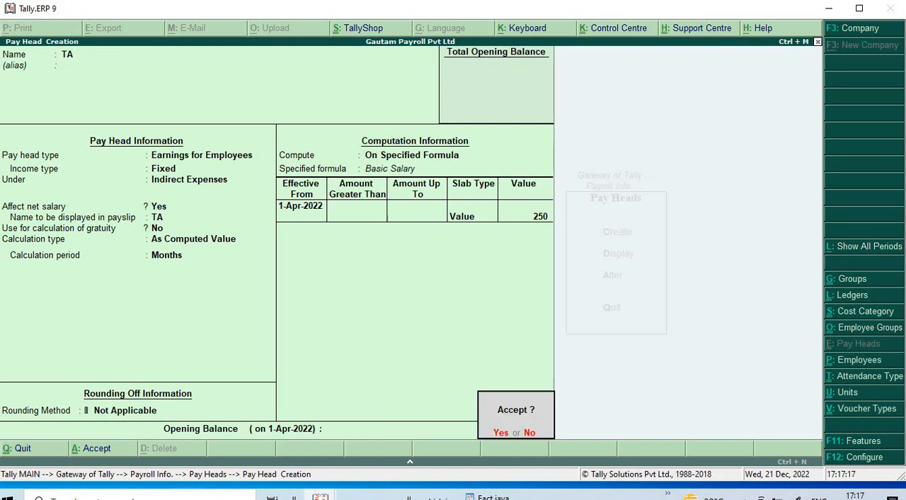
{"action": "key", "text": "Return"}
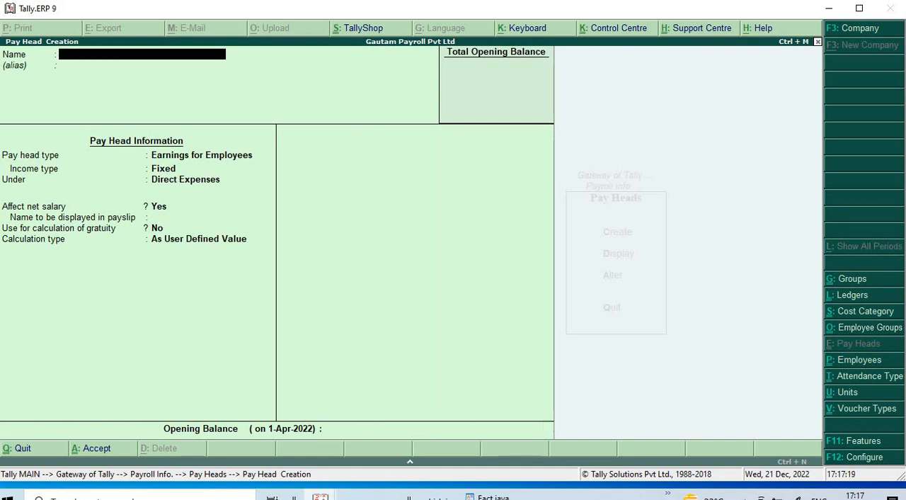
- Name the new pay head OVERTIME, with the type Earnings for Employees and Fixed income
{"action": "type", "text": "OVERTIME"}
{"action": "key", "text": "Return"}
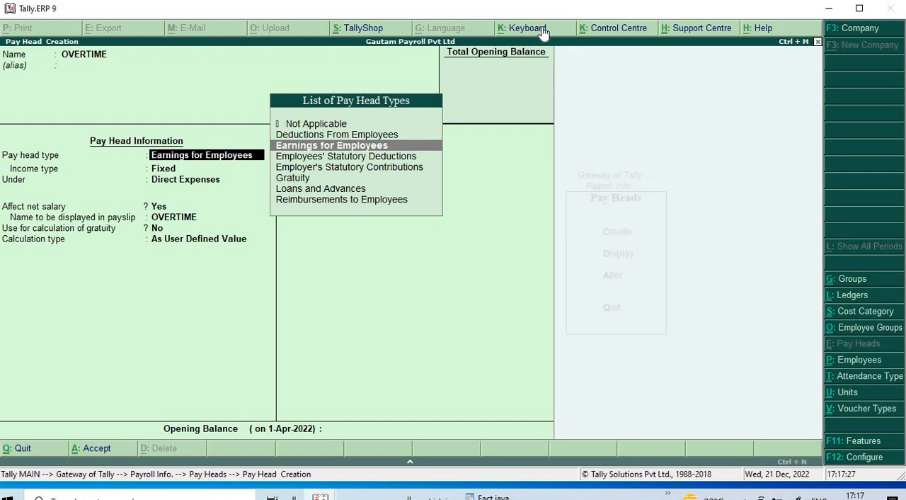
{"action": "key", "text": "Down"}
{"action": "key", "text": "Up"}
{"action": "key", "text": "Return"}
- Place OVERTIME under Indirect Expenses, affecting net salary, shown as OVERTIME in the payslip and not used for gratuity
{"action": "key", "text": "Return"}
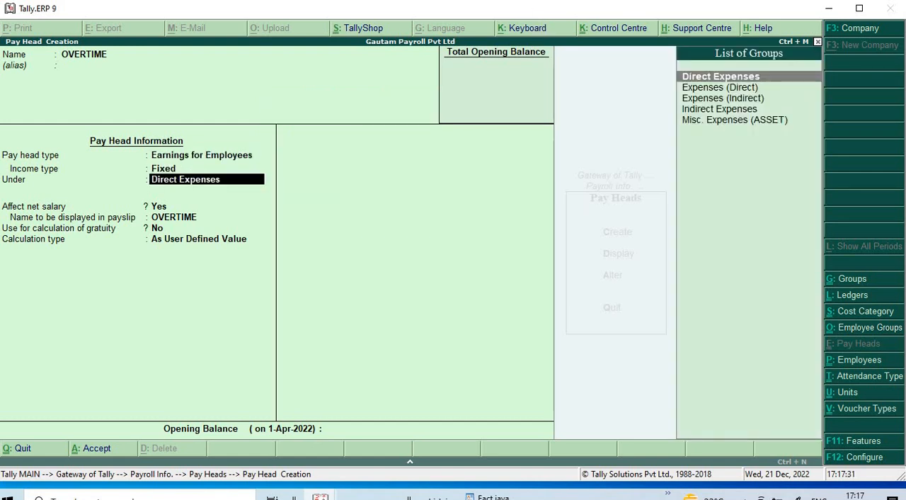
{"action": "key", "text": "Down"}
{"action": "key", "text": "Down"}
{"action": "key", "text": "Down"}
{"action": "key", "text": "Return"}
{"action": "key", "text": "Return"}
{"action": "key", "text": "Return"}
{"action": "key", "text": "Return"}
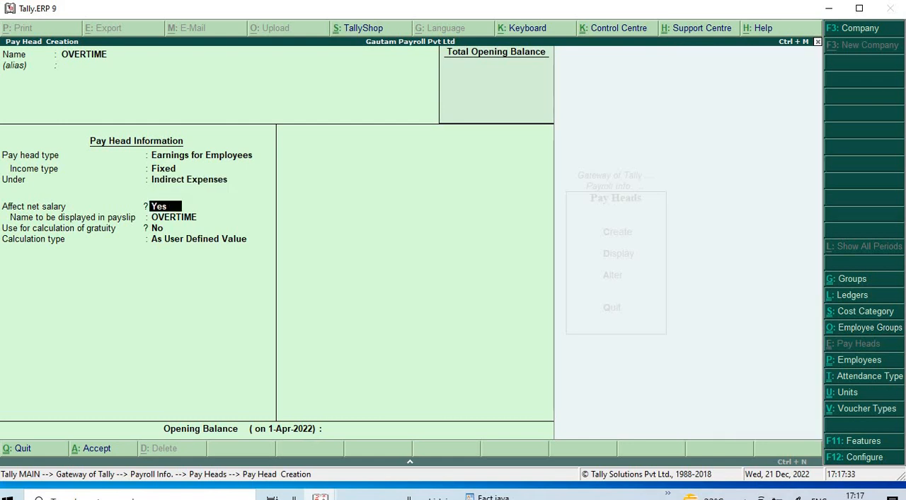
- Set OVERTIME's calculation type to On Production, with Overtime as the production type
{"action": "key", "text": "Down"}
{"action": "key", "text": "Down"}
{"action": "key", "text": "Down"}
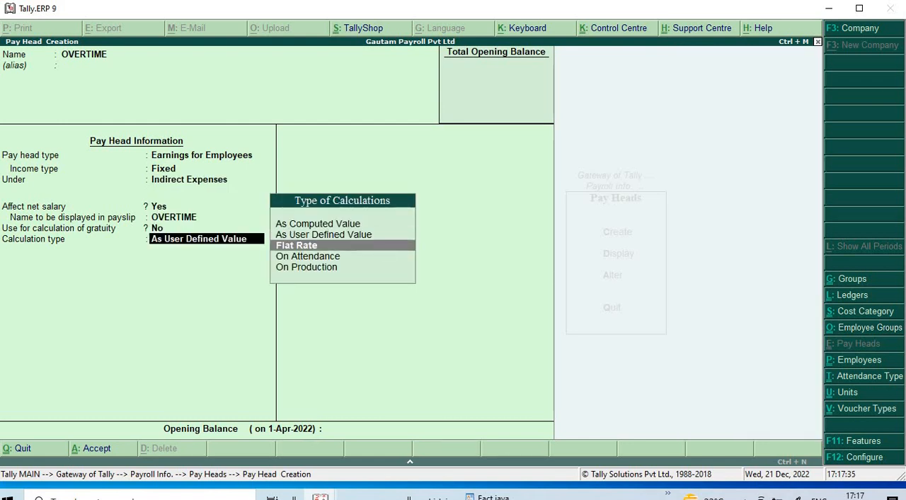
{"action": "key", "text": "Return"}
- Save OVERTIME with rounding set to Not Applicable and no opening balance, and leave pay head creation for the payroll masters
{"action": "key", "text": "Return"}
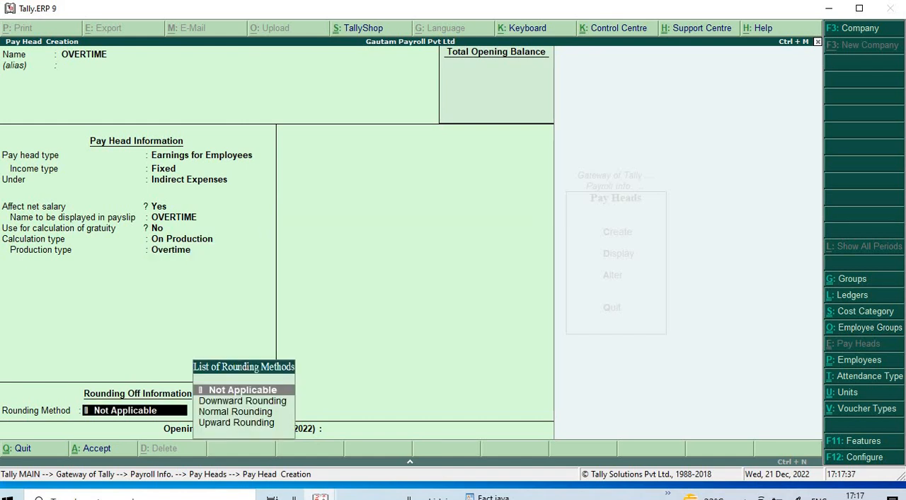
{"action": "key", "text": "Return"}
{"action": "key", "text": "Return"}
{"action": "key", "text": "Return"}
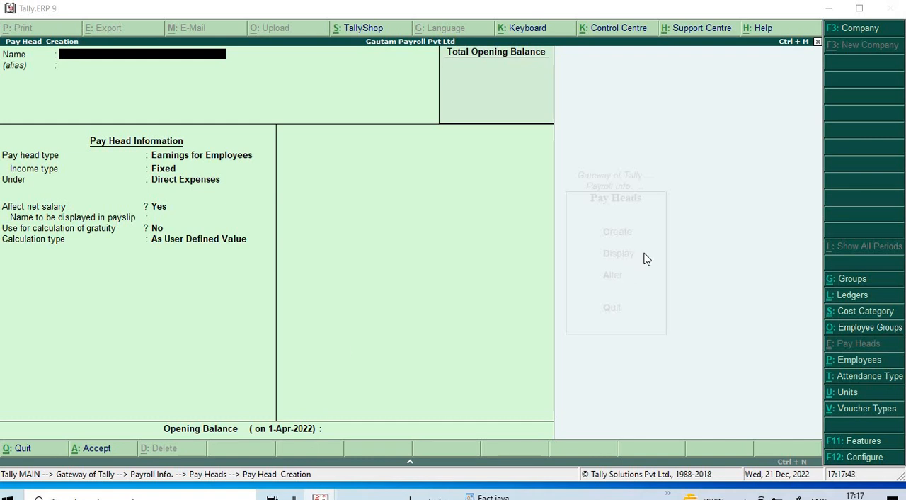
{"action": "key", "text": "Escape"}
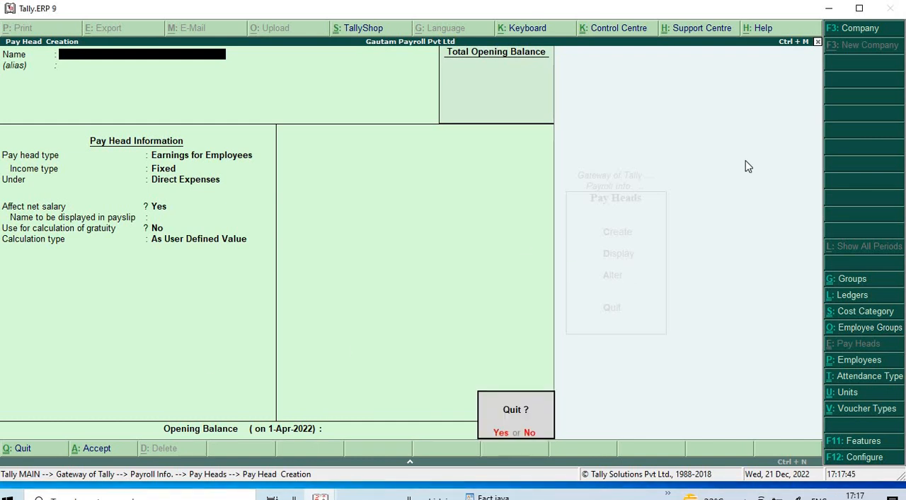
{"action": "key", "text": "Return"}
{"action": "key", "text": "Escape"}
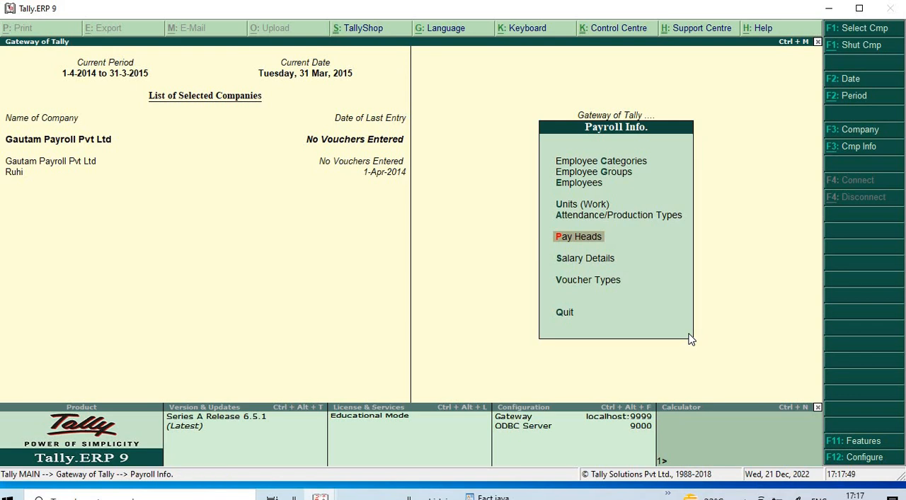
- Open the creation form for a single employee in the payroll masters
{"action": "key", "text": "Down"}
{"action": "key", "text": "Up"}
{"action": "key", "text": "Up"}
{"action": "key", "text": "Up"}
{"action": "key", "text": "Up"}
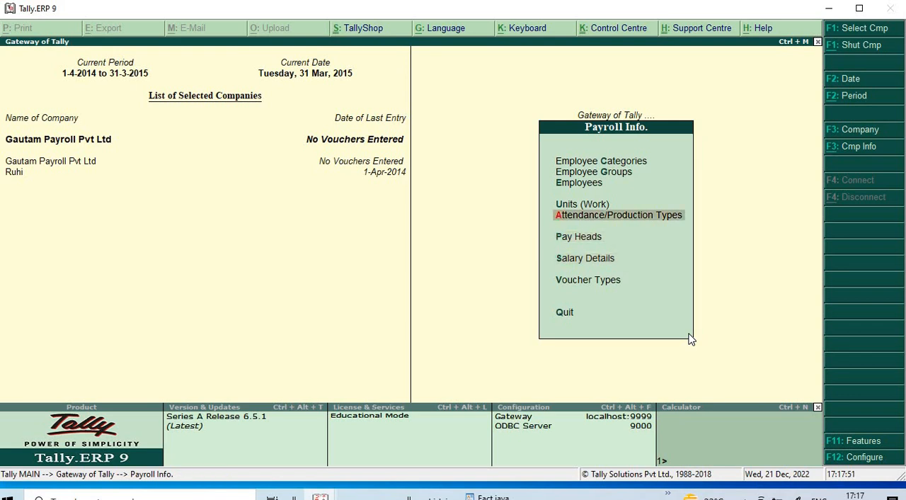
{"action": "key", "text": "Down"}
{"action": "key", "text": "Down"}
{"action": "key", "text": "Up"}
{"action": "key", "text": "Up"}
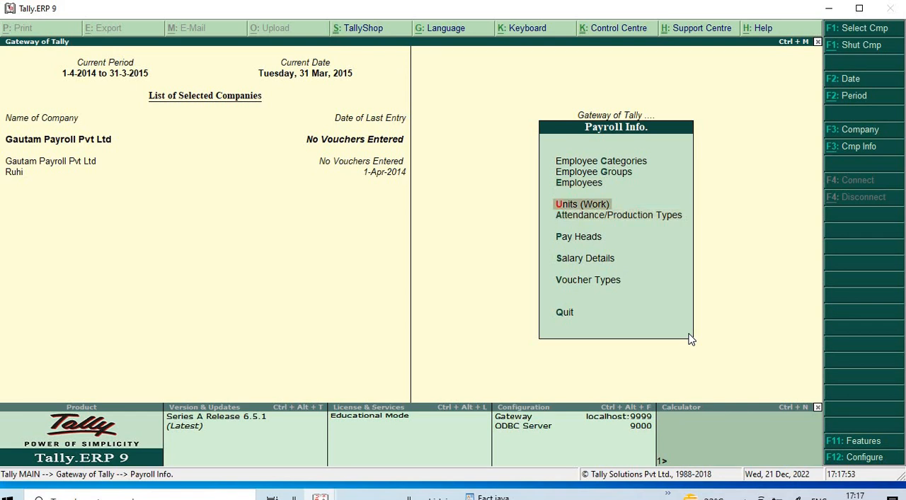
{"action": "key", "text": "Return"}
{"action": "key", "text": "Return"}
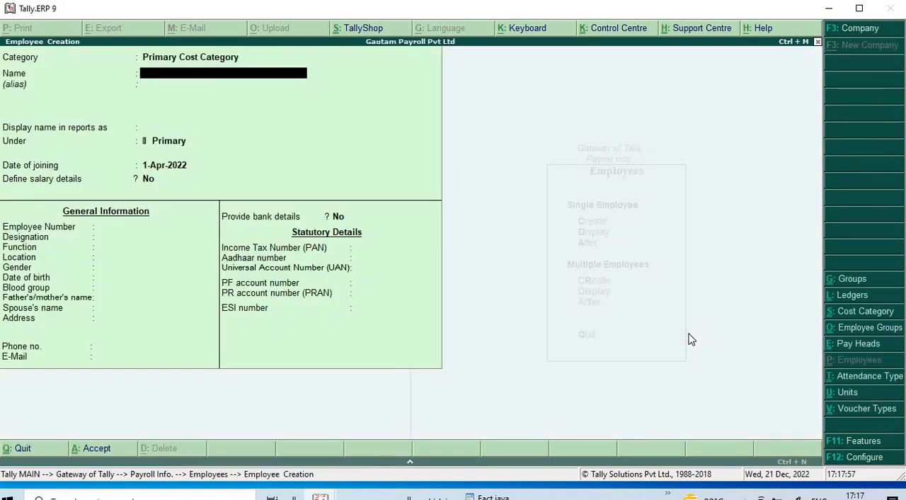
- Enter the first employee's name and place them under Accounts, keeping the joining date 1-Apr-2022 and no salary details
{"action": "type", "text": "RA"}
{"action": "key", "text": "Return"}
{"action": "key", "text": "Return"}
{"action": "key", "text": "Return"}
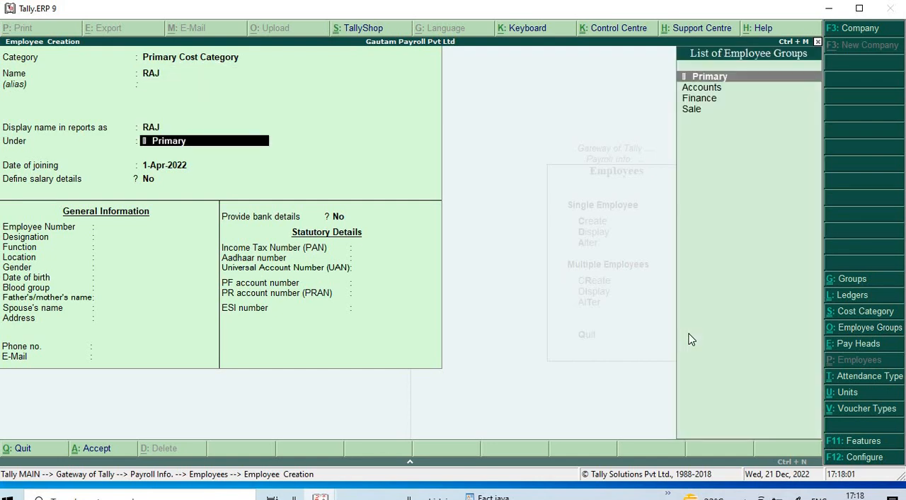
{"action": "key", "text": "Down"}
{"action": "key", "text": "Return"}
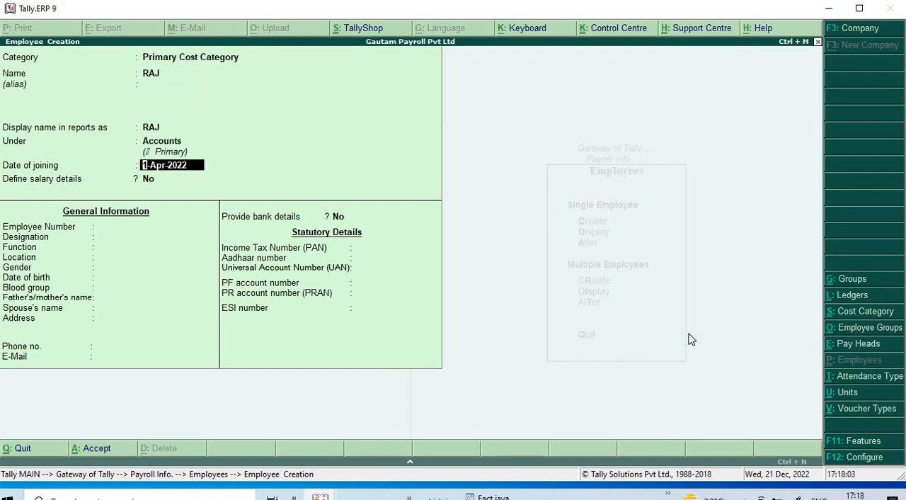
{"action": "key", "text": "Return"}
{"action": "key", "text": "Return"}
- Fill in the first employee's employee number and the designation MANAGER, leaving the function blank
{"action": "type", "text": "A"}
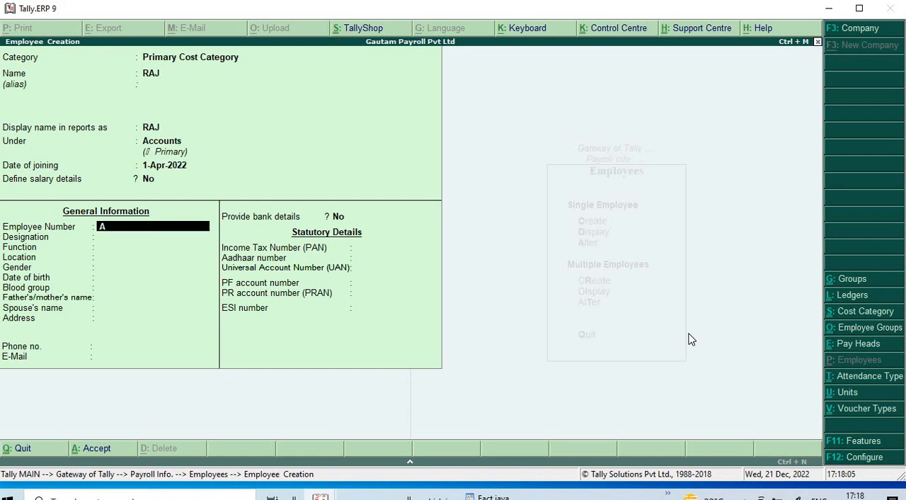
{"action": "type", "text": "A-01"}
{"action": "key", "text": "Return"}
{"action": "type", "text": "MAN"}
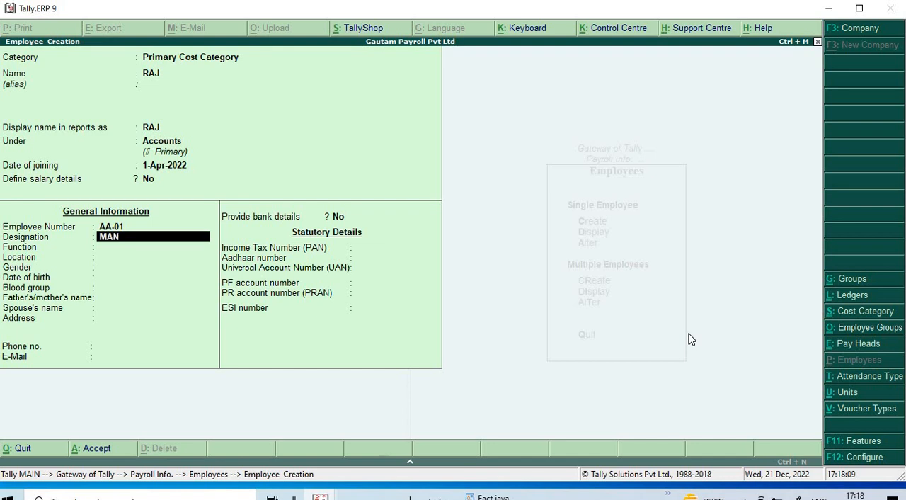
{"action": "type", "text": "AGER"}
{"action": "key", "text": "Return"}
{"action": "key", "text": "Return"}
{"action": "key", "text": "Return"}
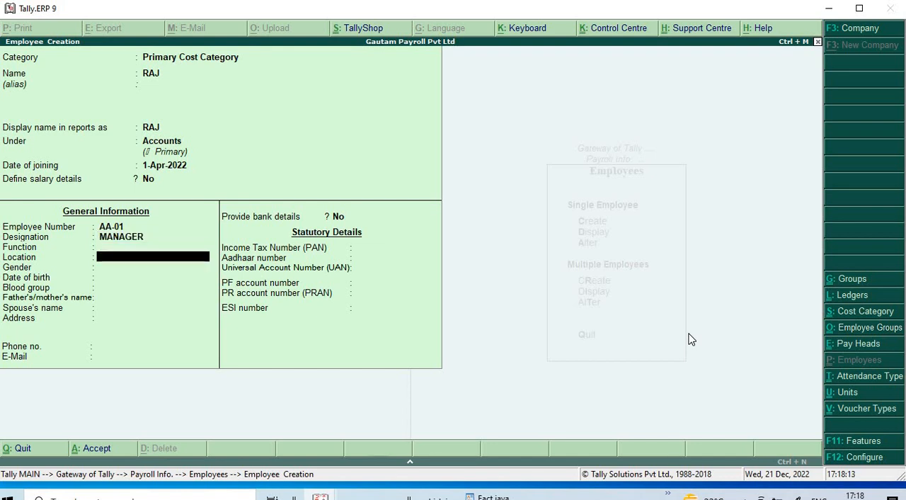
- Set the first employee's gender to Male and blood group to A1B Positive, leaving location, birth date and relatives' names blank
{"action": "key", "text": "Down"}
{"action": "key", "text": "Down"}
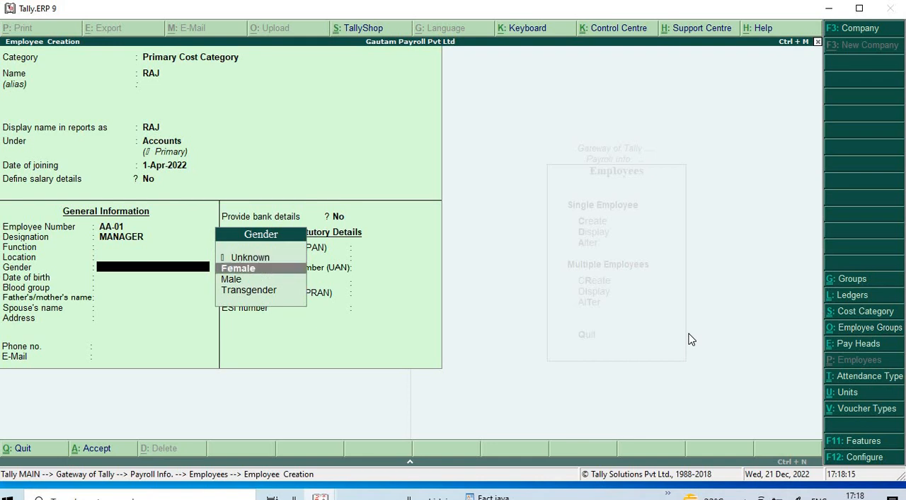
{"action": "key", "text": "Return"}
{"action": "key", "text": "Down"}
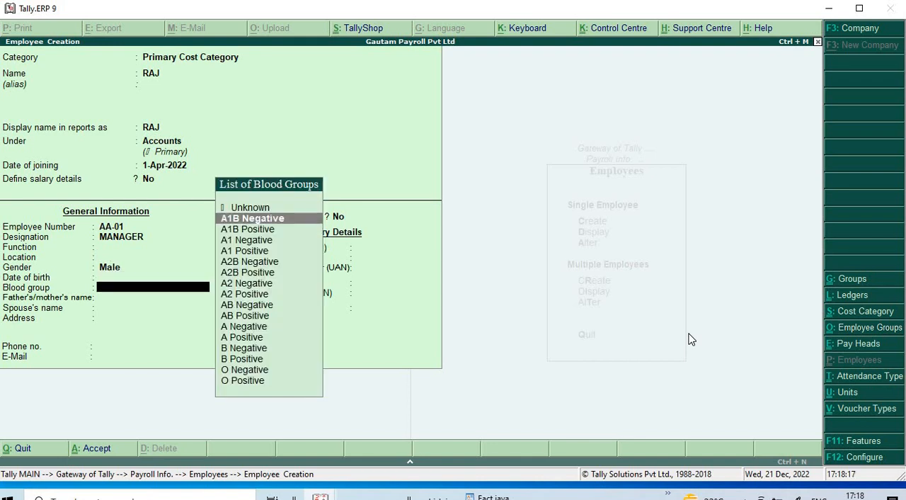
{"action": "key", "text": "Down"}
{"action": "key", "text": "Return"}
- Save the first employee without contact, bank or statutory details
{"action": "key", "text": "Return"}
{"action": "key", "text": "Return"}
{"action": "key", "text": "Return"}
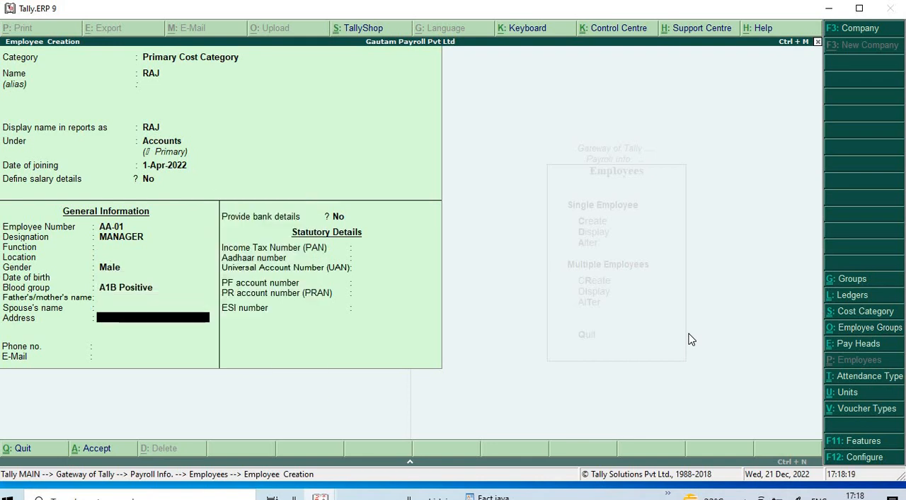
{"action": "key", "text": "Return"}
{"action": "key", "text": "Return"}
{"action": "key", "text": "Return"}
{"action": "key", "text": "Return"}
{"action": "key", "text": "Return"}
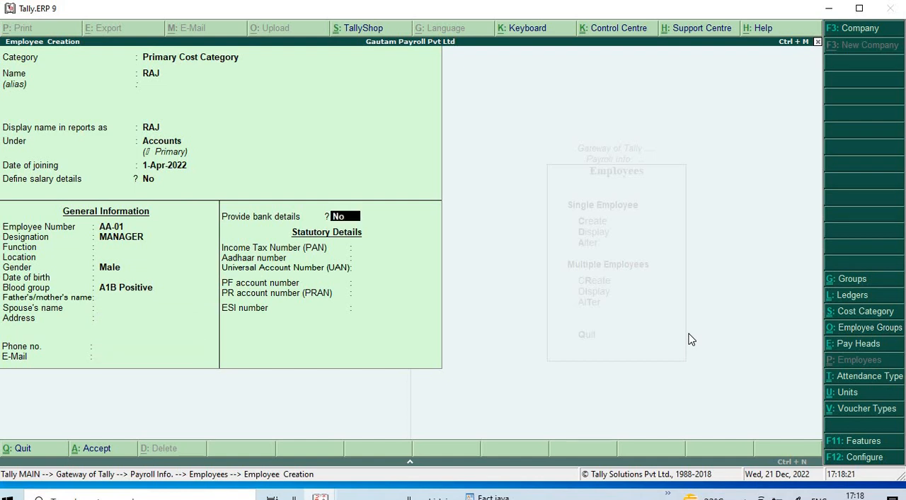
{"action": "key", "text": "Return"}
{"action": "key", "text": "Return"}
{"action": "key", "text": "Return"}
{"action": "key", "text": "Return"}
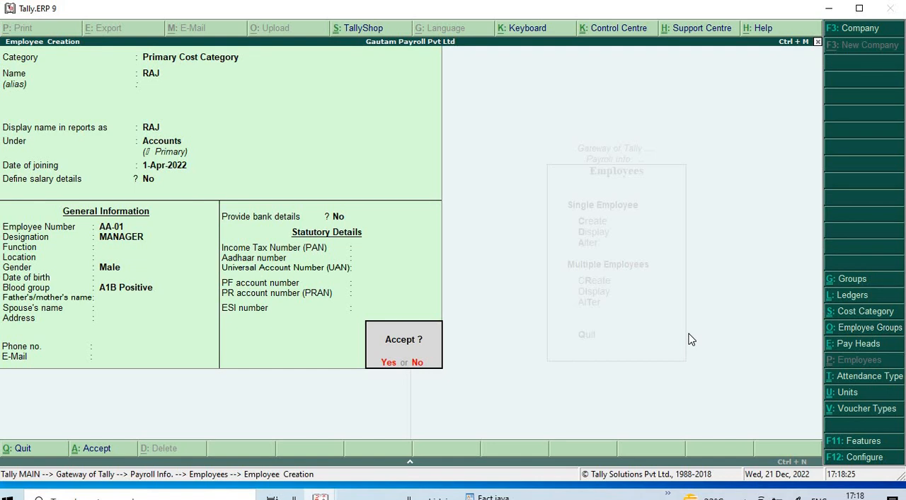
{"action": "key", "text": "Return"}
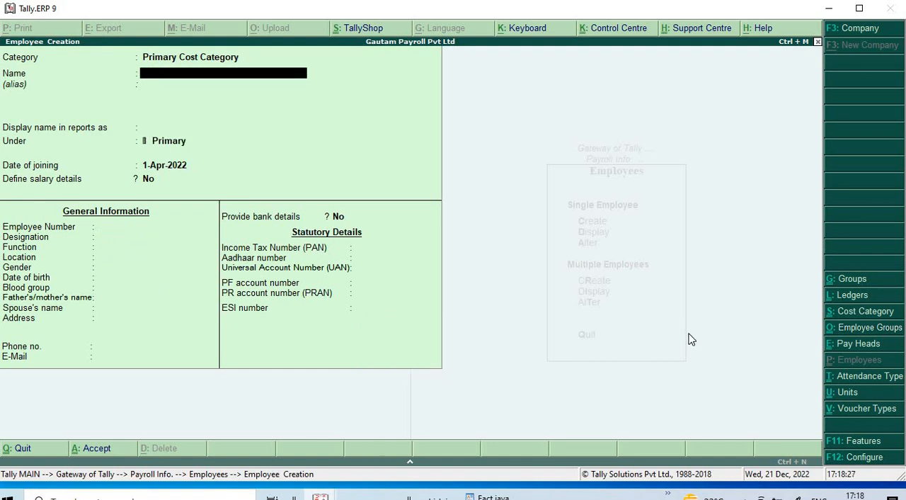
- Enter the second employee's name and place them under Finance, with joining date 1-Apr-2022 and no salary details
{"action": "type", "text": "MOHAN"}
{"action": "key", "text": "Return"}
{"action": "key", "text": "Return"}
{"action": "key", "text": "Return"}
{"action": "key", "text": "Return"}
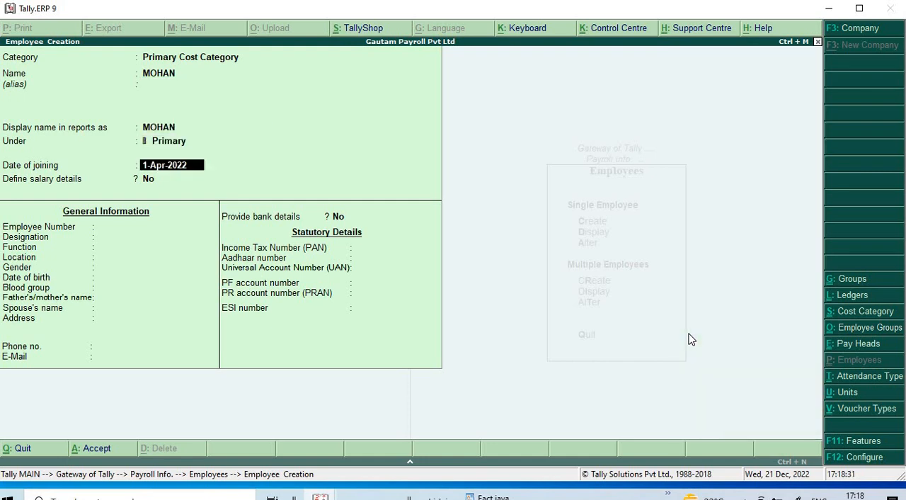
{"action": "key", "text": "BackSpace"}
{"action": "key", "text": "Down"}
{"action": "key", "text": "Down"}
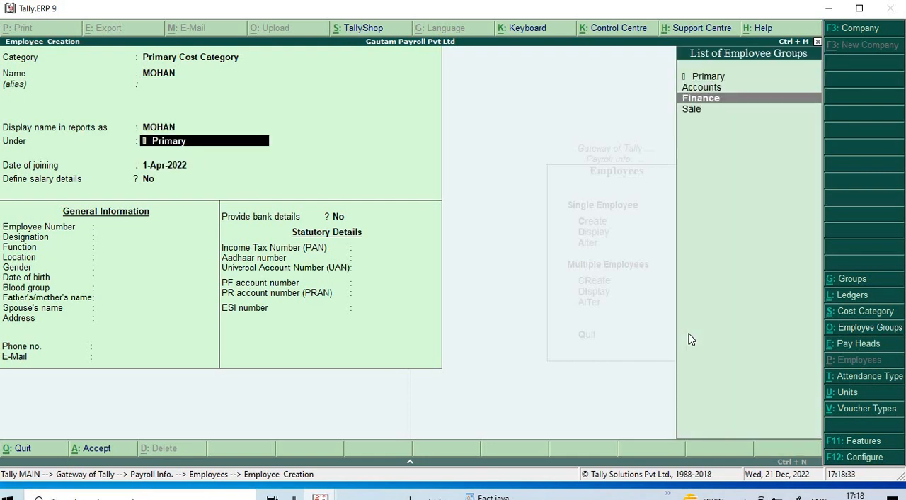
{"action": "key", "text": "Return"}
{"action": "key", "text": "Return"}
- Fill in the second employee's employee number and the designation CLERK, leaving function and location blank
{"action": "key", "text": "Return"}
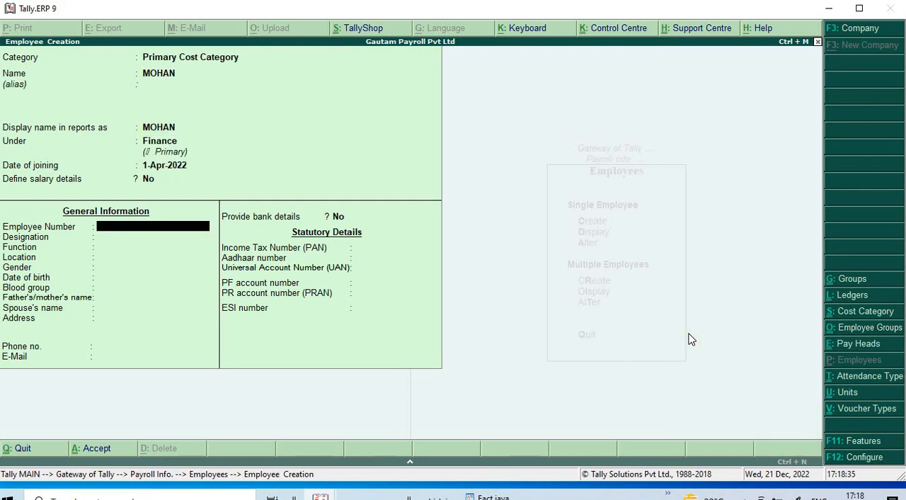
{"action": "type", "text": "AA-02"}
{"action": "key", "text": "Return"}
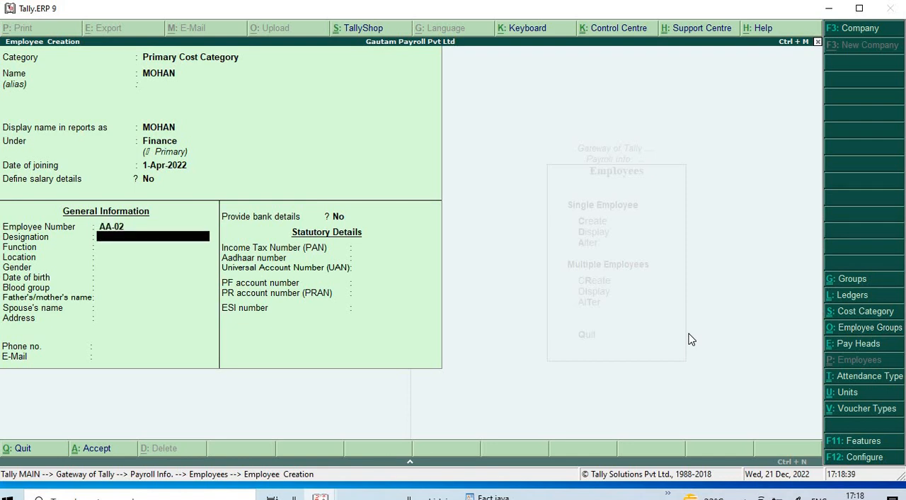
{"action": "type", "text": "CLERK"}
{"action": "key", "text": "Return"}
- Set the second employee's gender to Male and blood group to O Positive, leaving the birth date blank
{"action": "key", "text": "Return"}
{"action": "key", "text": "Return"}
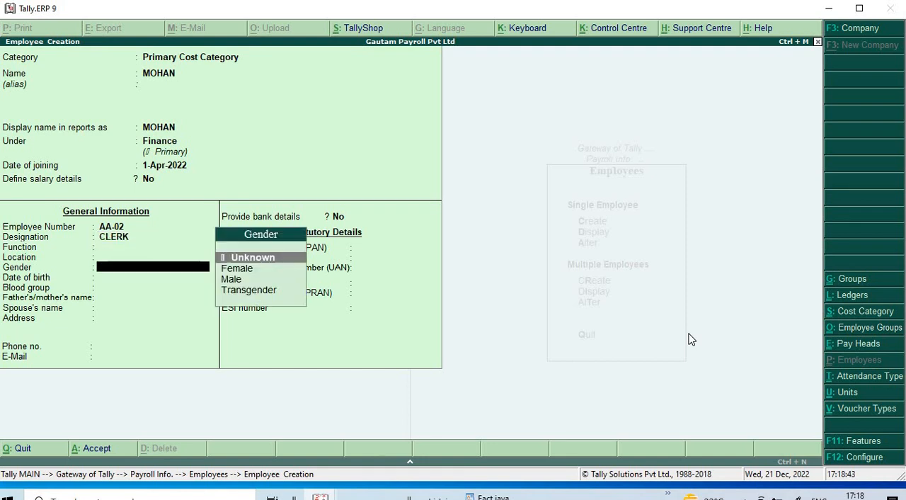
{"action": "key", "text": "Down"}
{"action": "key", "text": "Down"}
{"action": "key", "text": "Return"}
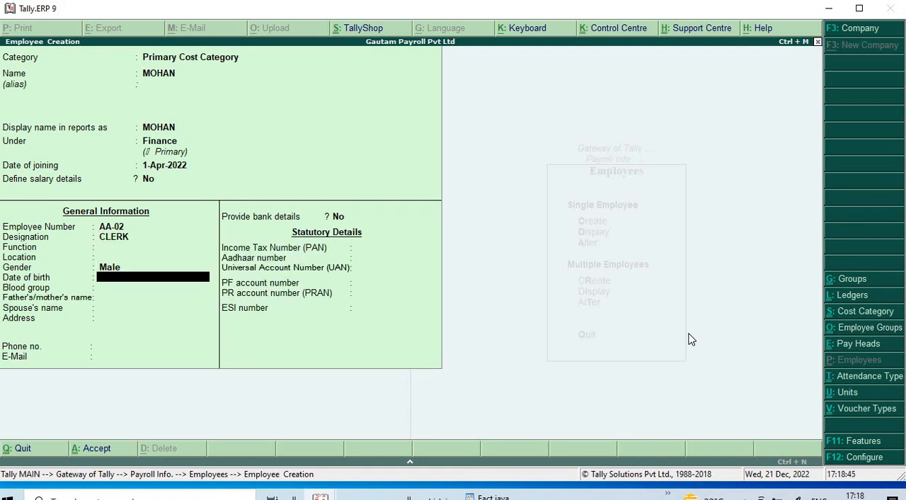
{"action": "key", "text": "Return"}
{"action": "key", "text": "Down"}
{"action": "key", "text": "Down"}
{"action": "key", "text": "Down"}
{"action": "key", "text": "Down"}
{"action": "key", "text": "Down"}
{"action": "key", "text": "Down"}
{"action": "key", "text": "Down"}
{"action": "key", "text": "Down"}
{"action": "key", "text": "Down"}
{"action": "key", "text": "Down"}
{"action": "key", "text": "Down"}
{"action": "key", "text": "Down"}
{"action": "key", "text": "Down"}
{"action": "key", "text": "Down"}
{"action": "key", "text": "Down"}
{"action": "key", "text": "Down"}
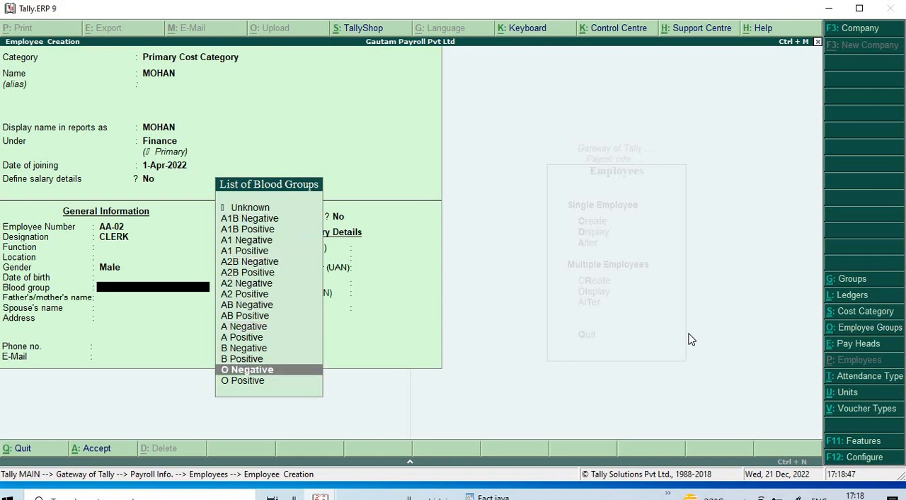
{"action": "key", "text": "Return"}
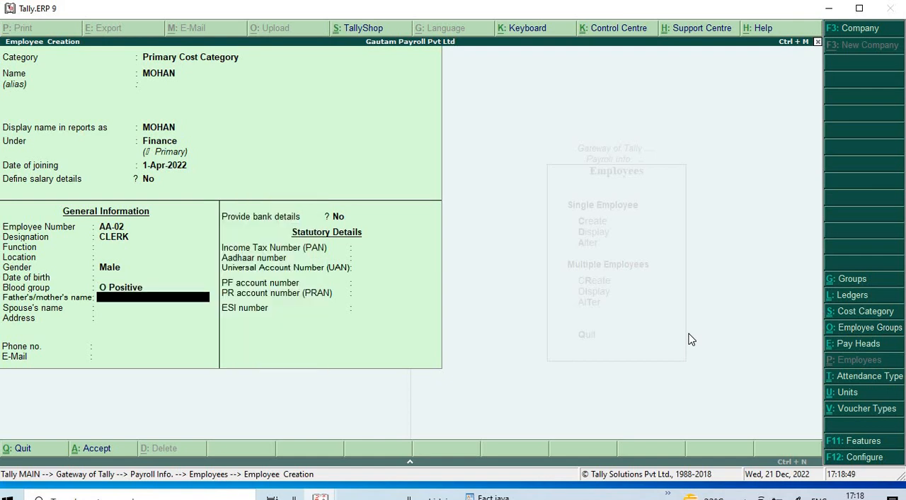
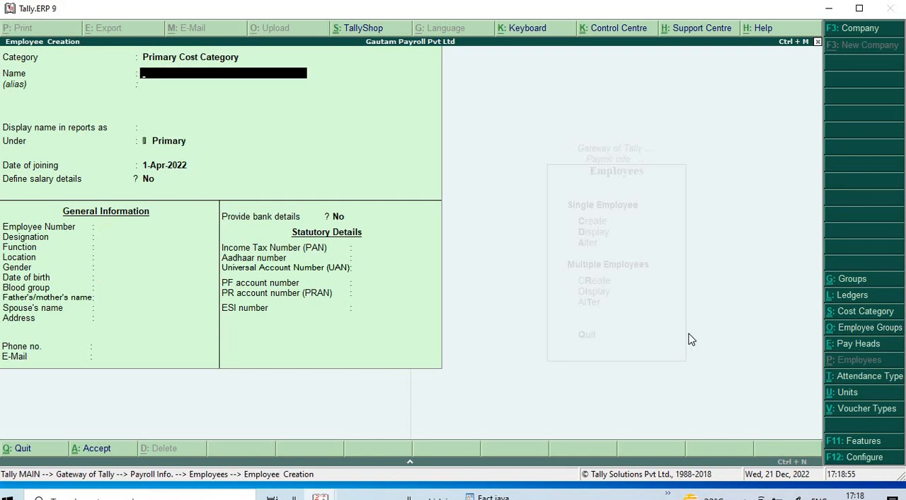
- Enter the third employee's name and place them under Sale, with joining date 1-Apr-2022 and no salary details
{"action": "type", "text": "O"}
{"action": "type", "text": "N"}
{"action": "key", "text": "Return"}
{"action": "key", "text": "Return"}
{"action": "key", "text": "Return"}
{"action": "key", "text": "Down"}
{"action": "key", "text": "Down"}
{"action": "key", "text": "Down"}
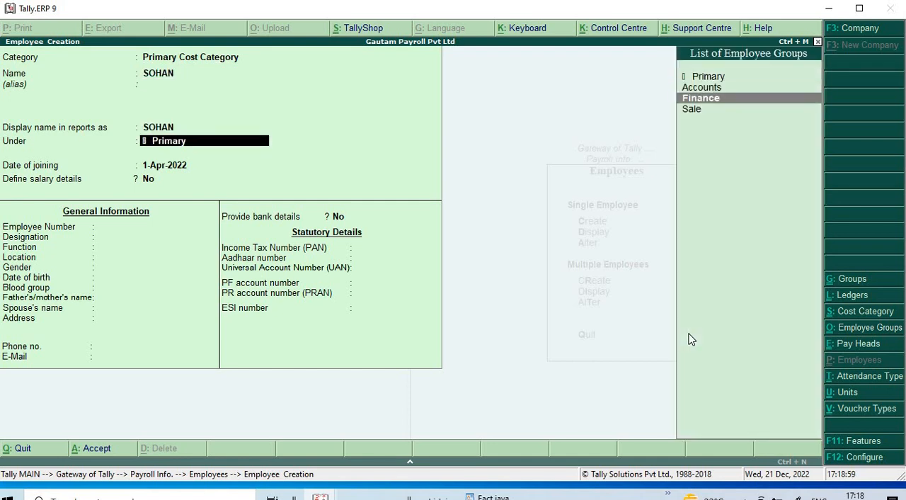
{"action": "key", "text": "Return"}
{"action": "key", "text": "Return"}
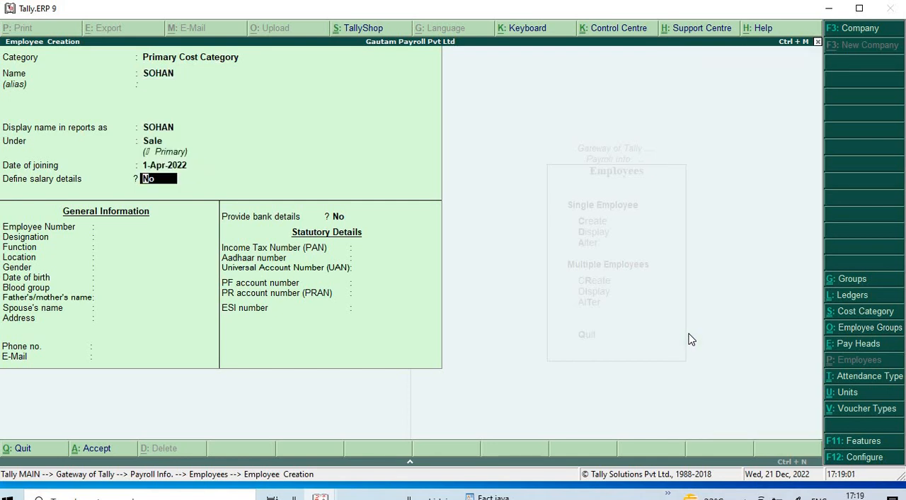
{"action": "key", "text": "Return"}
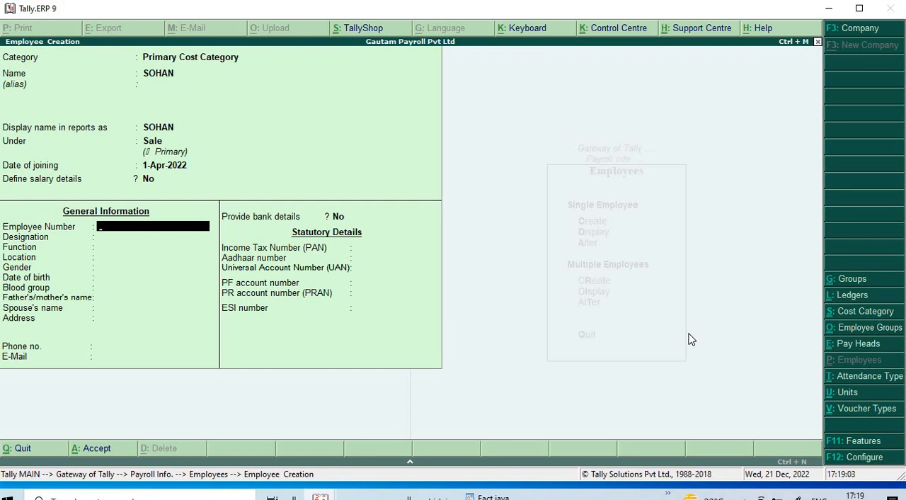
- Fill in the third employee's employee number and the designation AUDITOR, leaving function and location blank
{"action": "type", "text": "AA-03"}
{"action": "key", "text": "Return"}
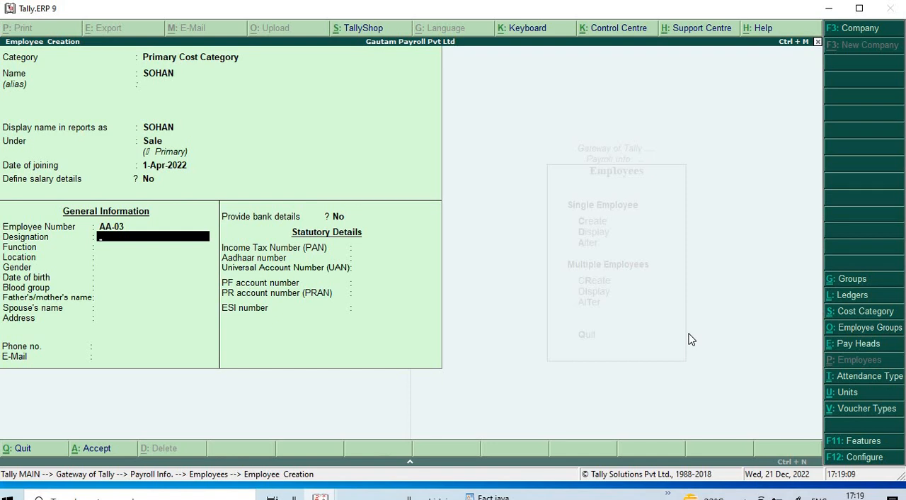
{"action": "type", "text": "AUDITOR"}
{"action": "key", "text": "Return"}
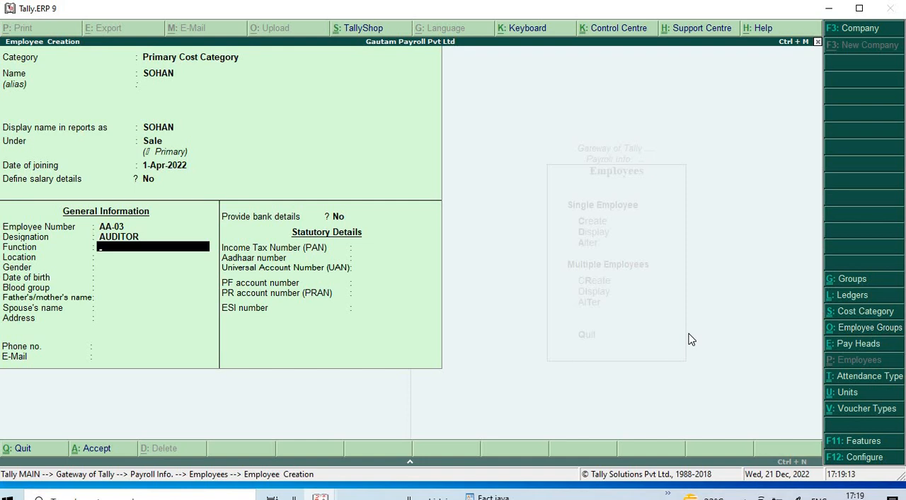
{"action": "key", "text": "Return"}
{"action": "key", "text": "Return"}
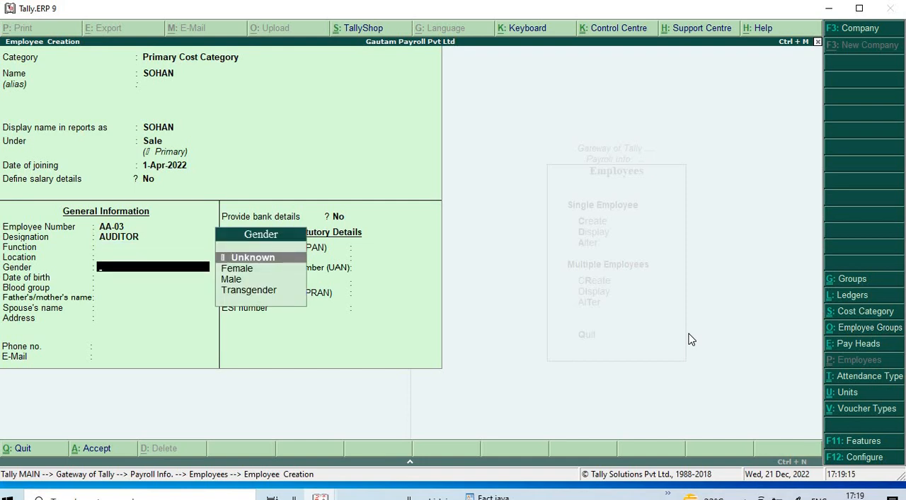
- Set the third employee's gender to Male and blood group to AB Positive without a birth date, and save the employee
{"action": "key", "text": "Down"}
{"action": "key", "text": "Down"}
{"action": "key", "text": "Return"}
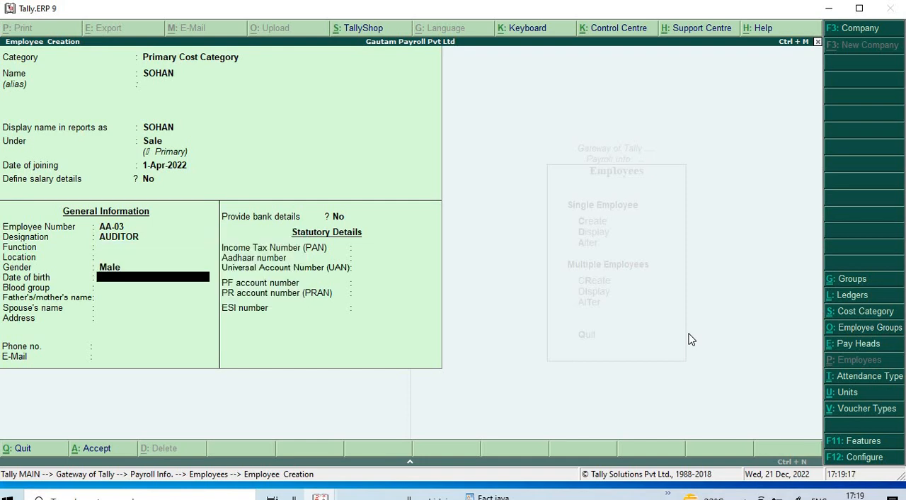
{"action": "key", "text": "Return"}
{"action": "key", "text": "Down"}
{"action": "key", "text": "Down"}
{"action": "key", "text": "Down"}
{"action": "key", "text": "Down"}
{"action": "key", "text": "Down"}
{"action": "key", "text": "Down"}
{"action": "key", "text": "Down"}
{"action": "key", "text": "Down"}
{"action": "key", "text": "Down"}
{"action": "key", "text": "Down"}
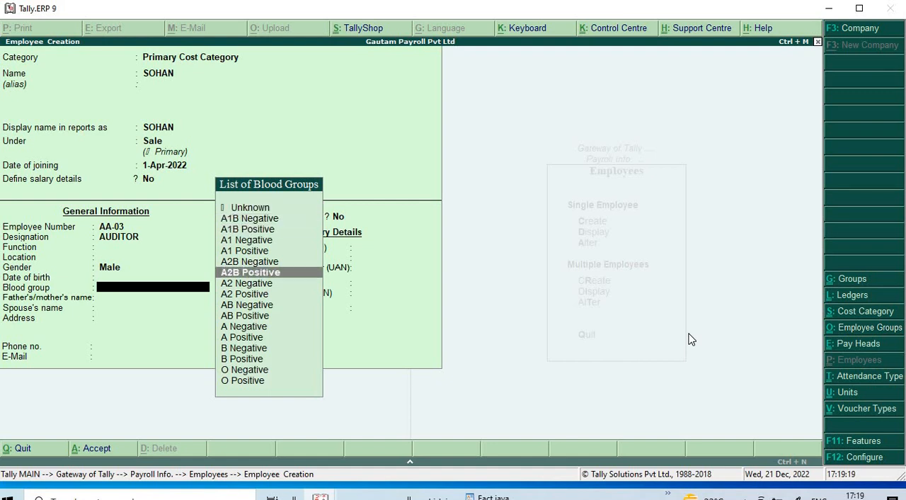
{"action": "key", "text": "Return"}
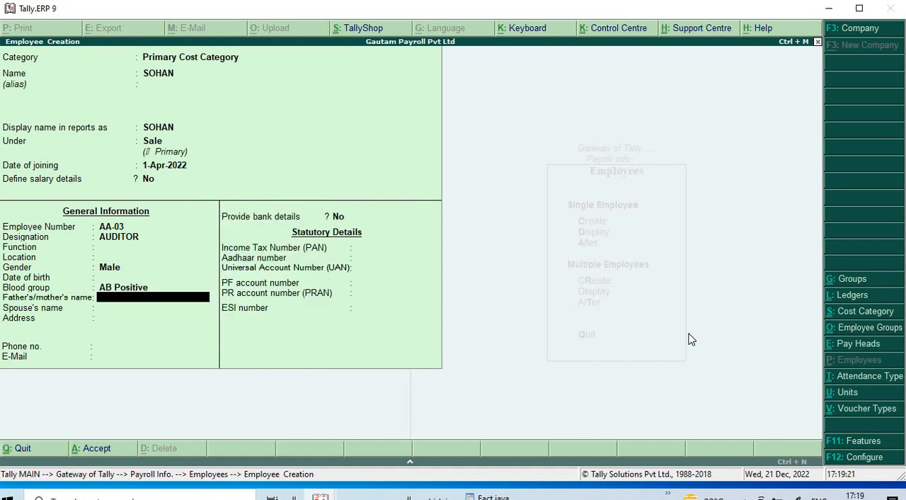
{"action": "key", "text": "ctrl+a"}
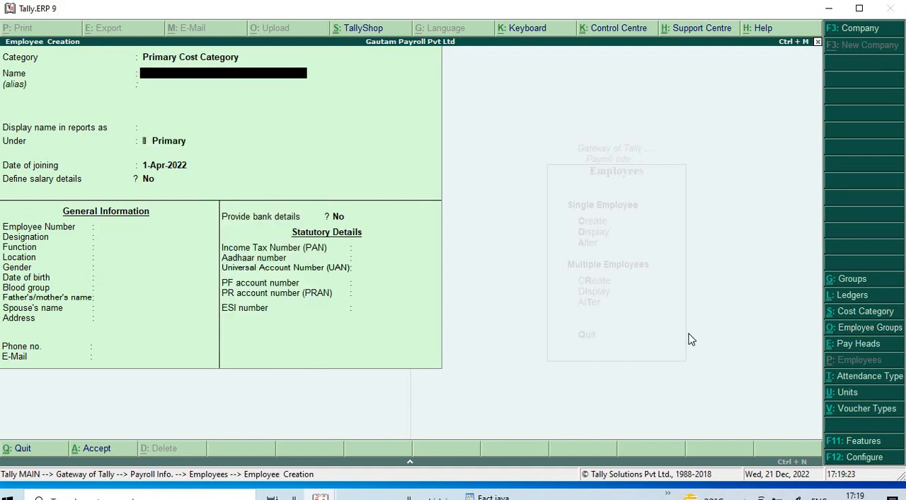
- Leave employee creation and open the salary details definition for the Accounts group
{"action": "key", "text": "Escape"}
{"action": "key", "text": "y"}
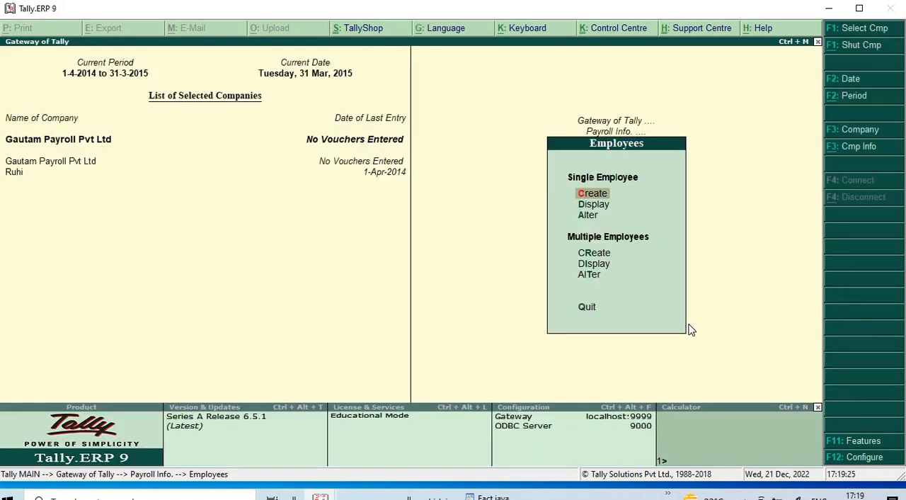
{"action": "key", "text": "Escape"}
{"action": "key", "text": "Escape"}
{"action": "key", "text": "Return"}
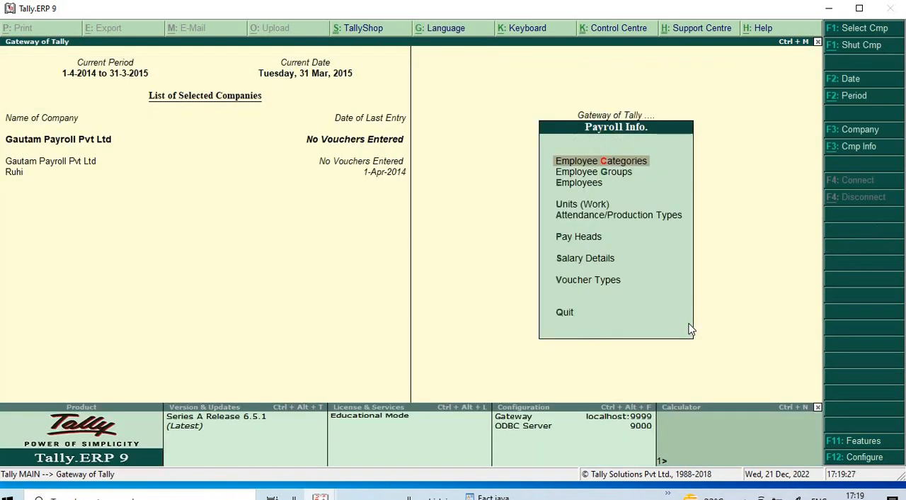
{"action": "key", "text": "Down"}
{"action": "key", "text": "Down"}
{"action": "key", "text": "Down"}
{"action": "key", "text": "Down"}
{"action": "key", "text": "Down"}
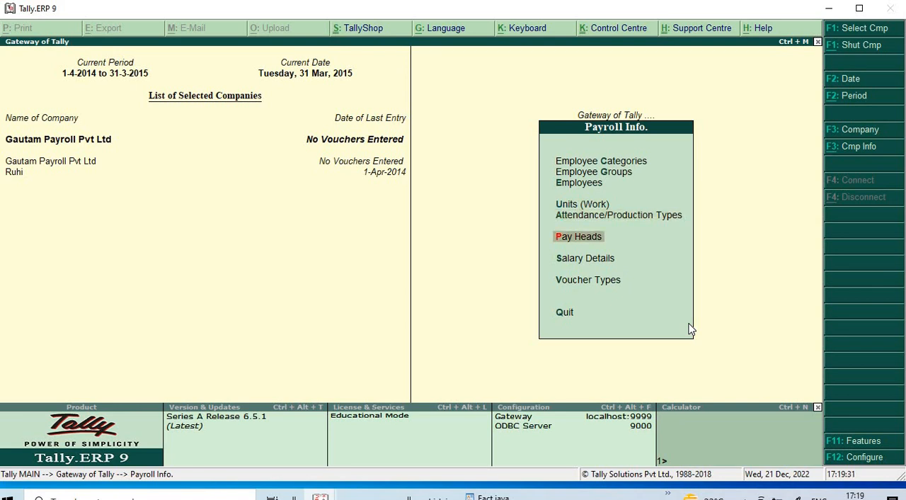
{"action": "key", "text": "Down"}
{"action": "key", "text": "Return"}
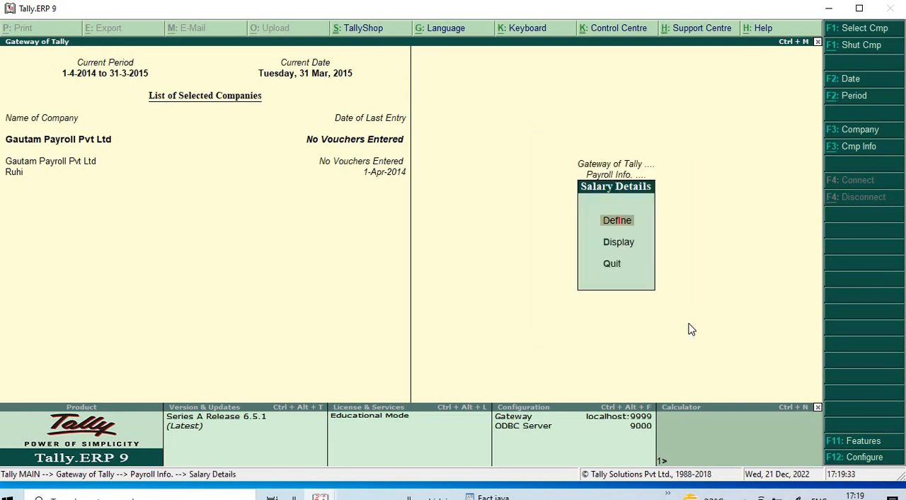
{"action": "key", "text": "Return"}
- Make the Accounts salary details effective from 1-Apr-2022 and add Basic Salary at a rate of 70,000 per month
{"action": "key", "text": "Return"}
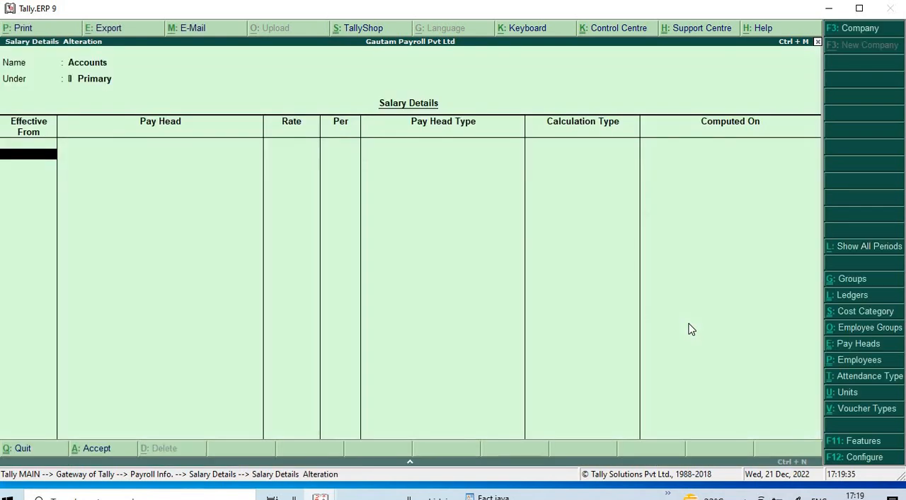
{"action": "type", "text": "1/4/22"}
{"action": "key", "text": "Return"}
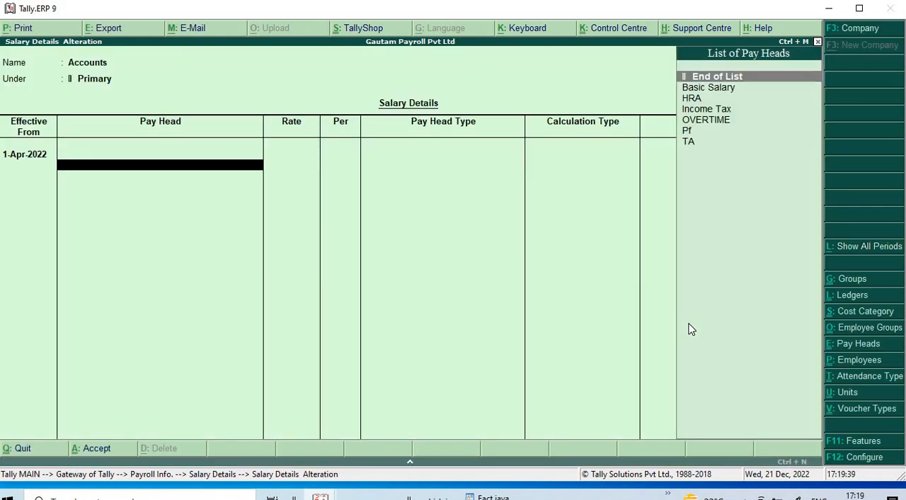
{"action": "key", "text": "Down"}
{"action": "key", "text": "Return"}
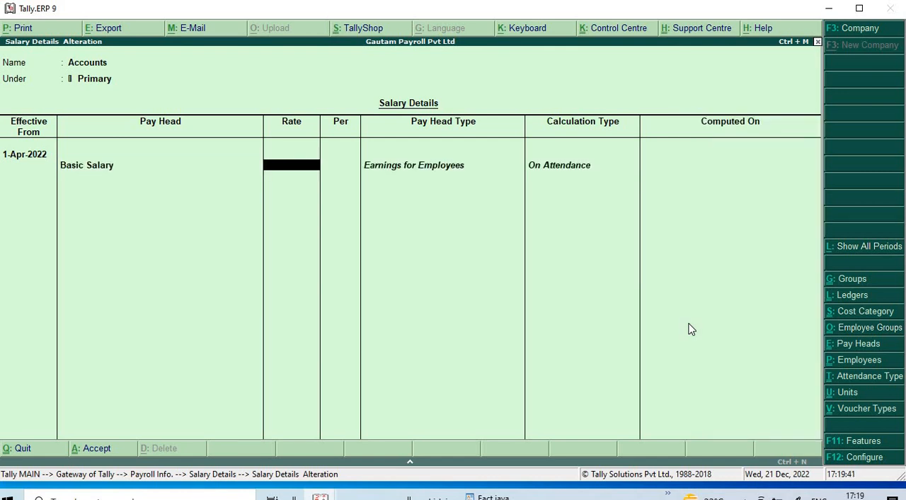
{"action": "type", "text": "70000"}
- Add the HRA, Income Tax and OVERTIME pay heads to the Accounts group, with overtime at 700 per hour
{"action": "key", "text": "Return"}
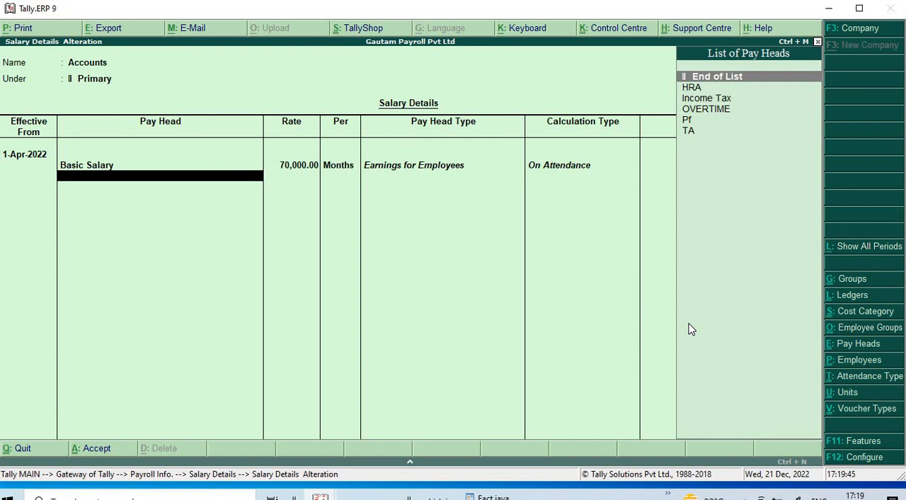
{"action": "key", "text": "Down"}
{"action": "key", "text": "Return"}
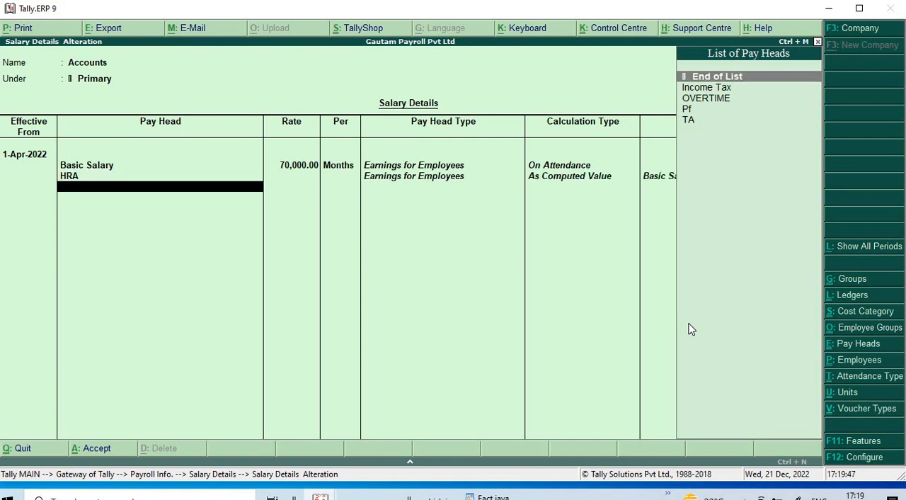
{"action": "key", "text": "Down"}
{"action": "key", "text": "Return"}
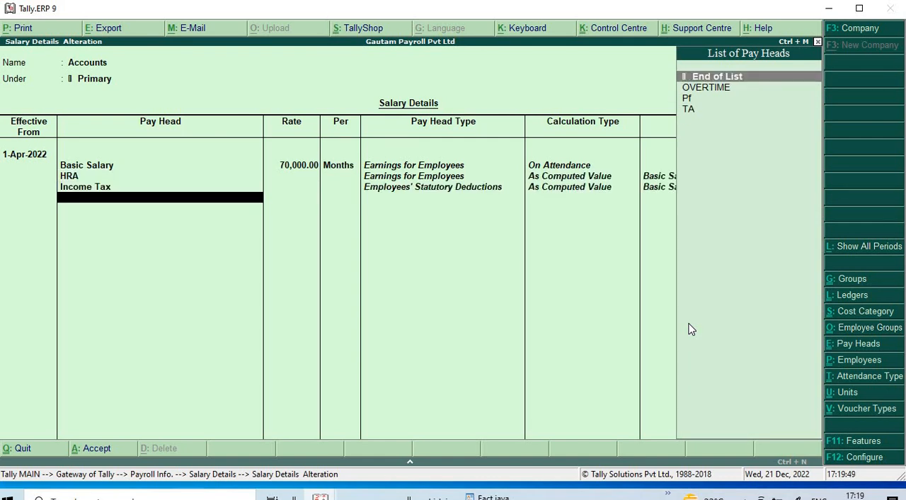
{"action": "key", "text": "Down"}
{"action": "key", "text": "Return"}
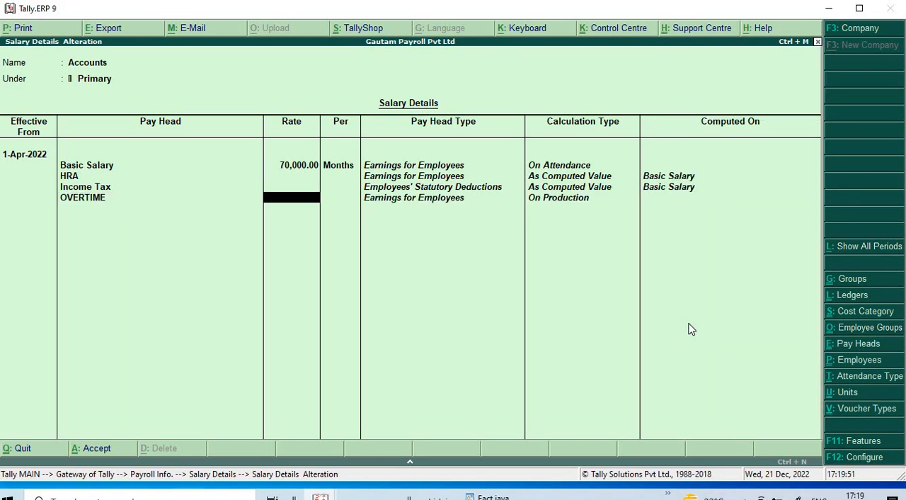
{"action": "type", "text": "700"}
{"action": "key", "text": "Return"}
- Add the Pf and TA pay heads to the Accounts group and save its salary details
{"action": "key", "text": "Return"}
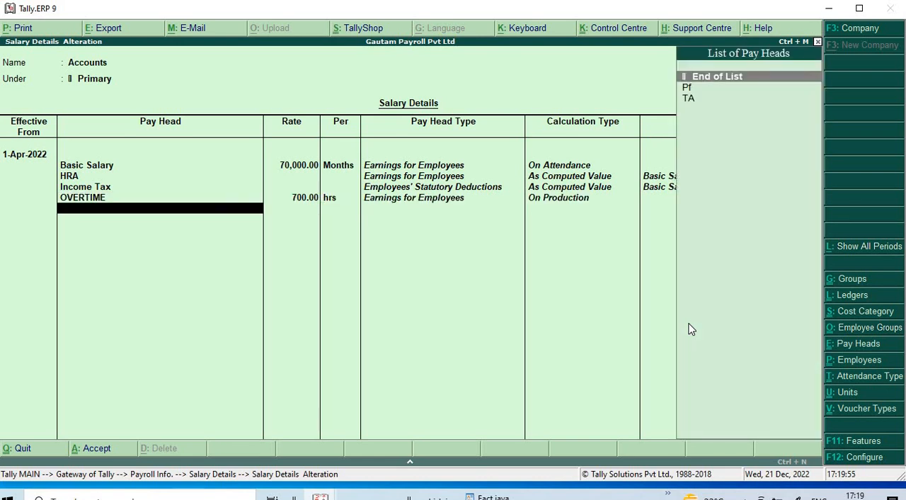
{"action": "key", "text": "Down"}
{"action": "key", "text": "Return"}
{"action": "key", "text": "Down"}
{"action": "key", "text": "Return"}
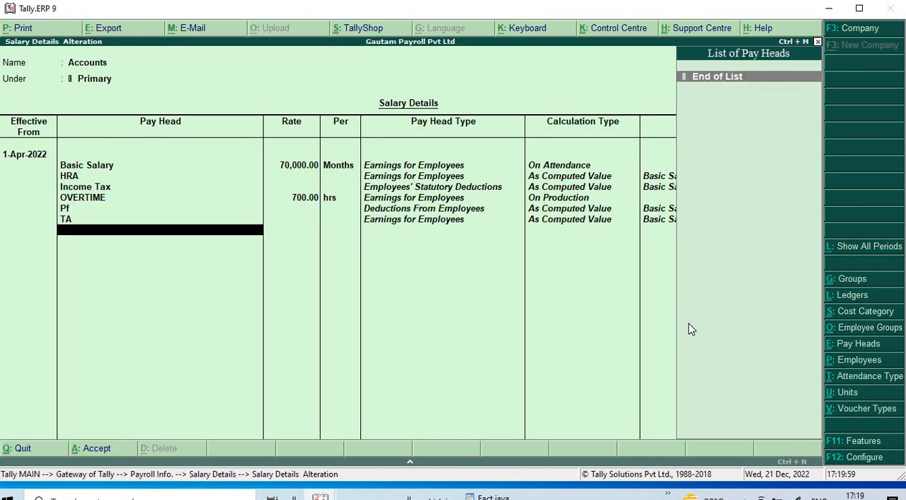
{"action": "key", "text": "ctrl+a"}
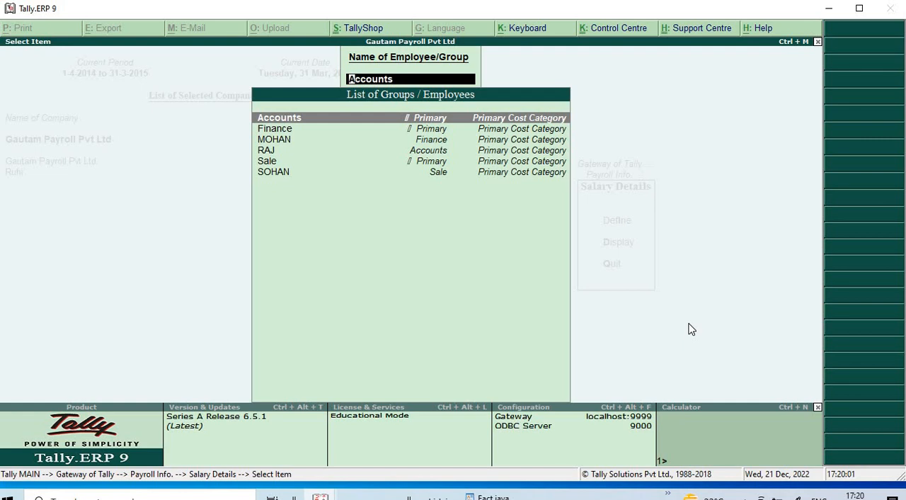
- Start the Finance group's salary details afresh, effective from 1-Apr-2022
{"action": "key", "text": "Down"}
{"action": "key", "text": "Return"}
{"action": "type", "text": "1"}
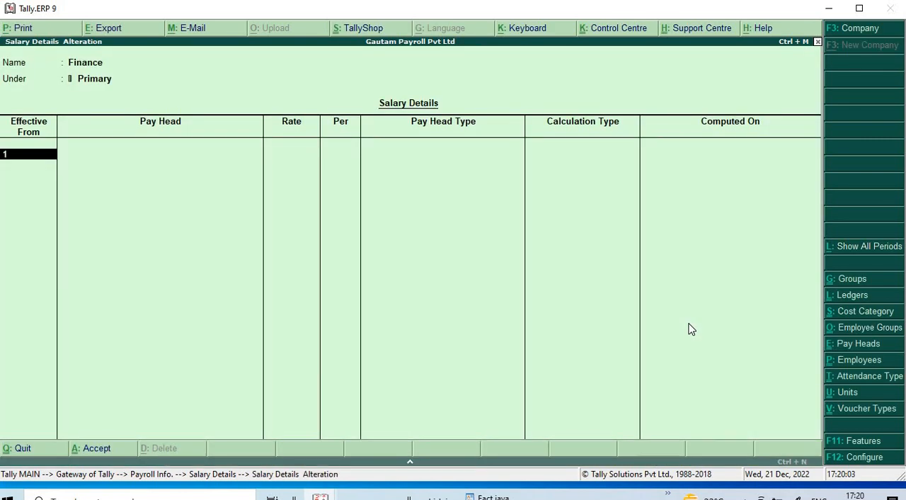
{"action": "type", "text": "/4/22"}
{"action": "key", "text": "Return"}
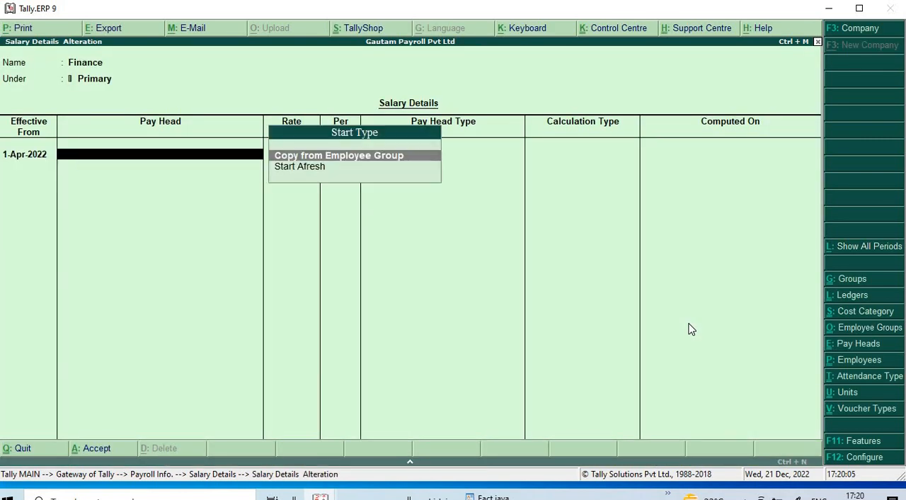
{"action": "key", "text": "Down"}
{"action": "key", "text": "Return"}
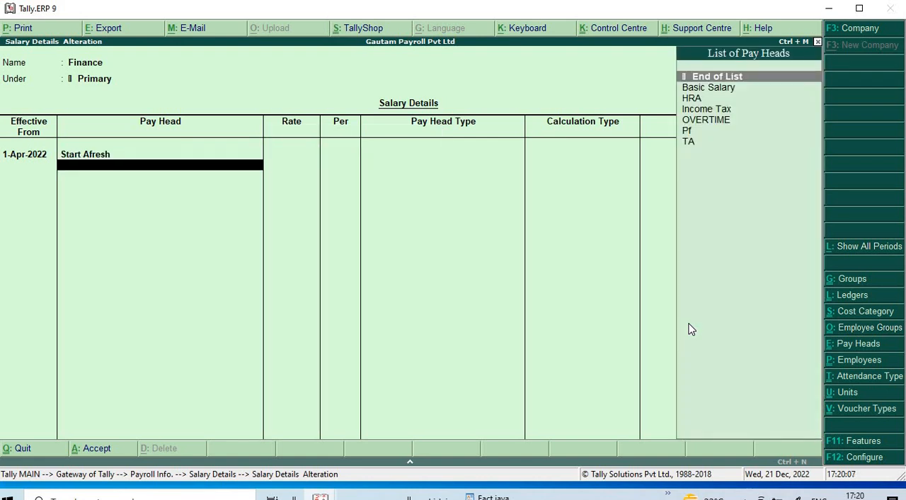
- Add Basic Salary at 80,000 per month, HRA and Income Tax to the Finance group's salary details
{"action": "key", "text": "Down"}
{"action": "key", "text": "Return"}
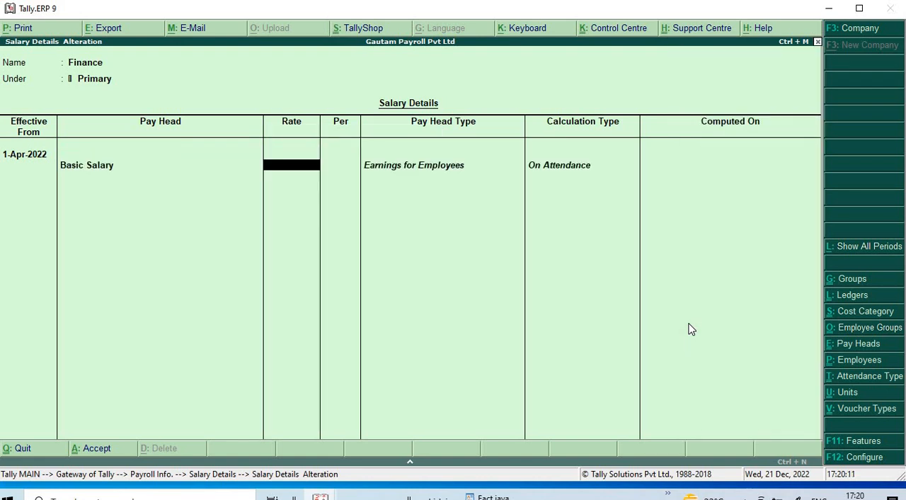
{"action": "type", "text": "80000"}
{"action": "key", "text": "Return"}
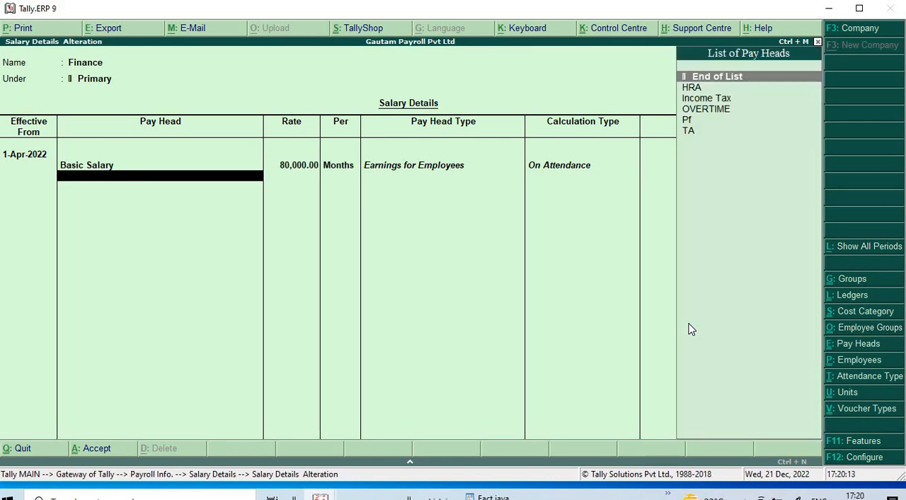
{"action": "key", "text": "Down"}
{"action": "key", "text": "Return"}
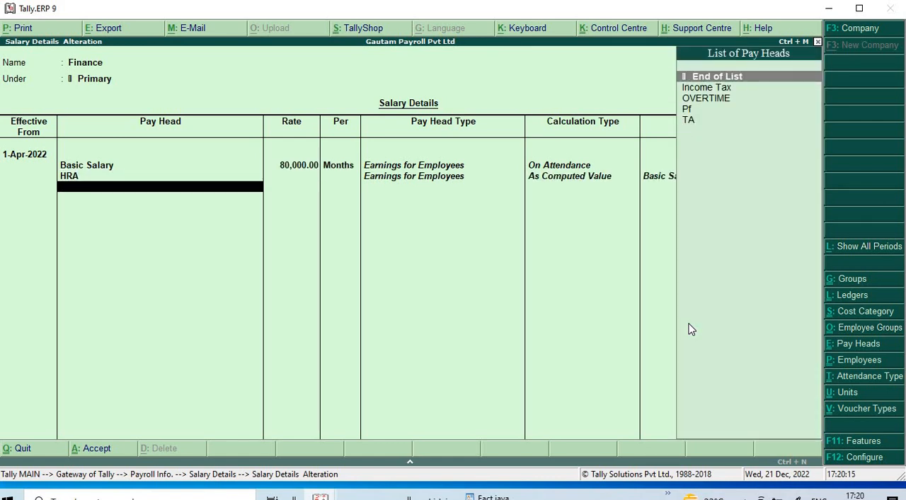
{"action": "key", "text": "Down"}
{"action": "key", "text": "Return"}
- Add the OVERTIME pay head to the Finance group at 800 per hour
{"action": "key", "text": "Down"}
{"action": "key", "text": "Return"}
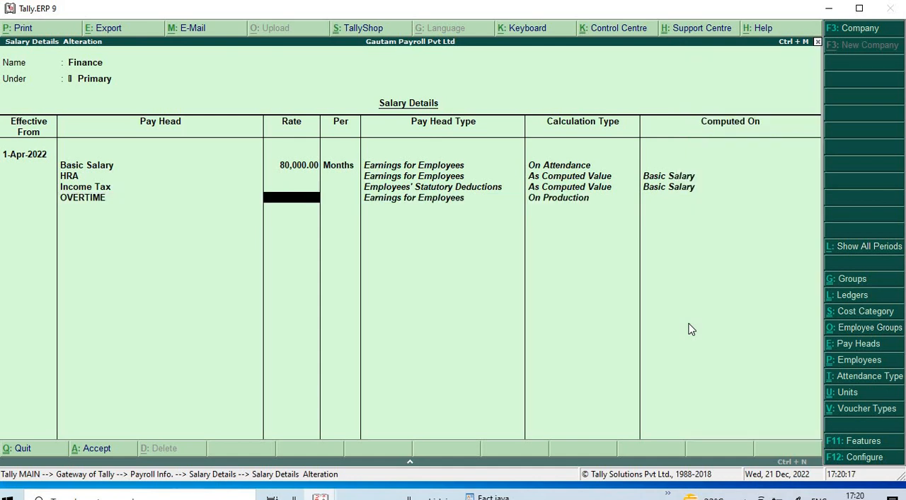
{"action": "type", "text": "800"}
{"action": "key", "text": "Return"}
- Add the Pf and TA pay heads to the Finance group, end the list and save its salary details
{"action": "key", "text": "Return"}
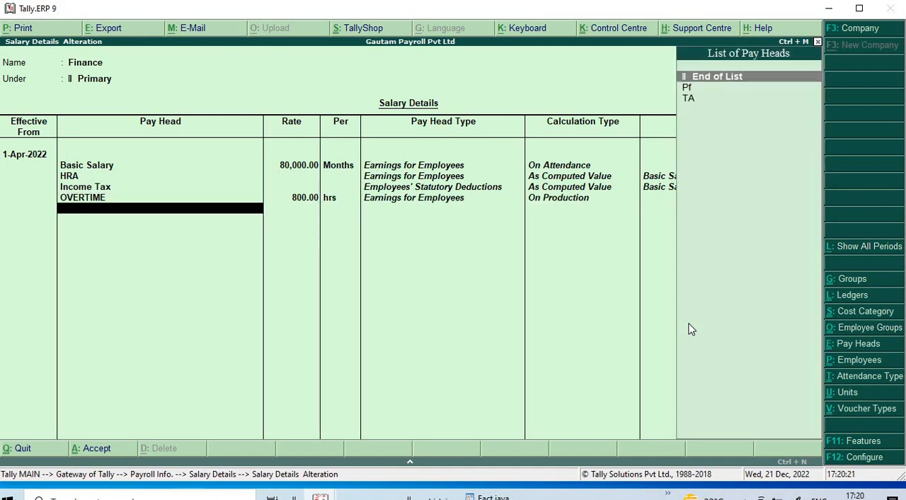
{"action": "key", "text": "Down"}
{"action": "key", "text": "Return"}
{"action": "key", "text": "Down"}
{"action": "key", "text": "Return"}
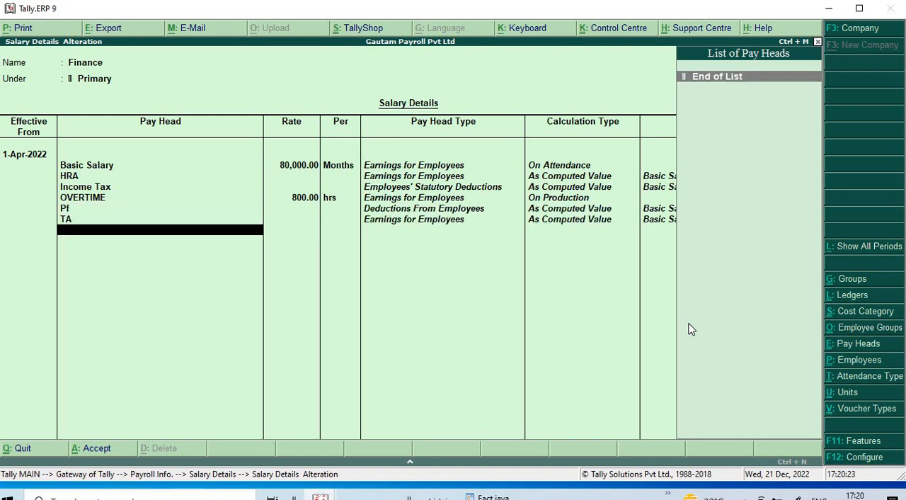
{"action": "key", "text": "Return"}
{"action": "key", "text": "Return"}
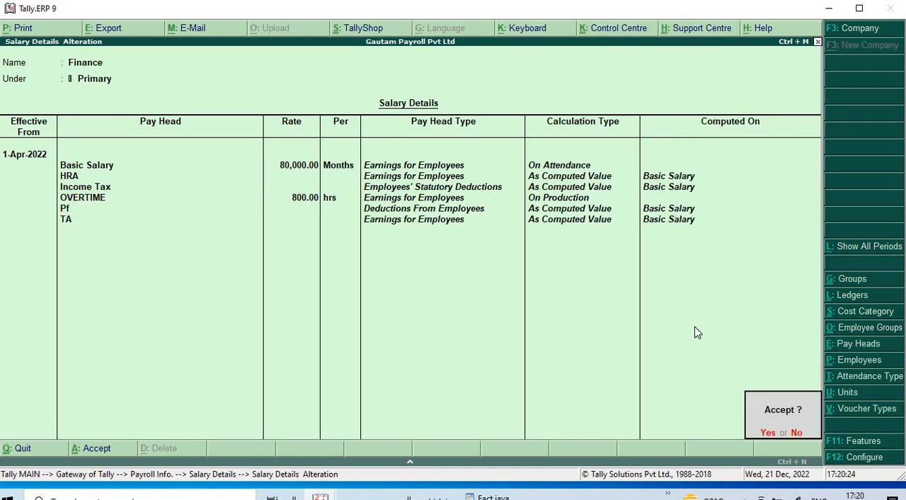
{"action": "key", "text": "y"}
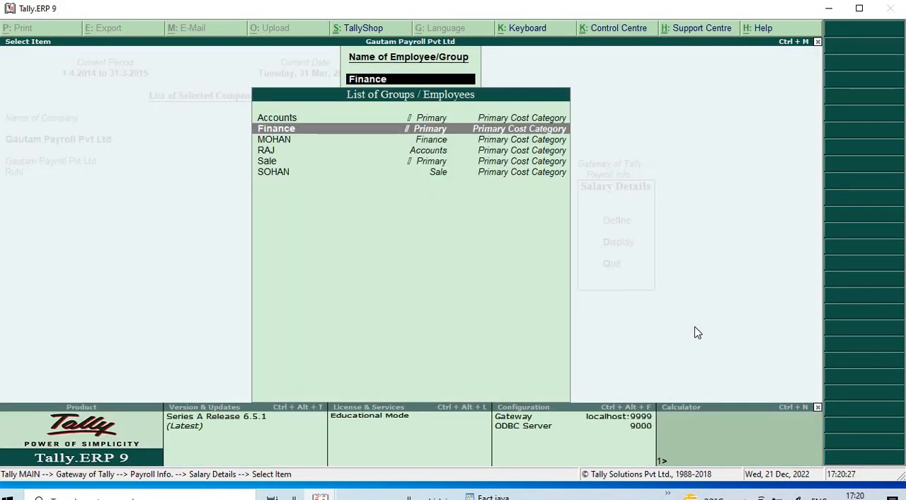
{"action": "key", "text": "Down"}
{"action": "key", "text": "Return"}
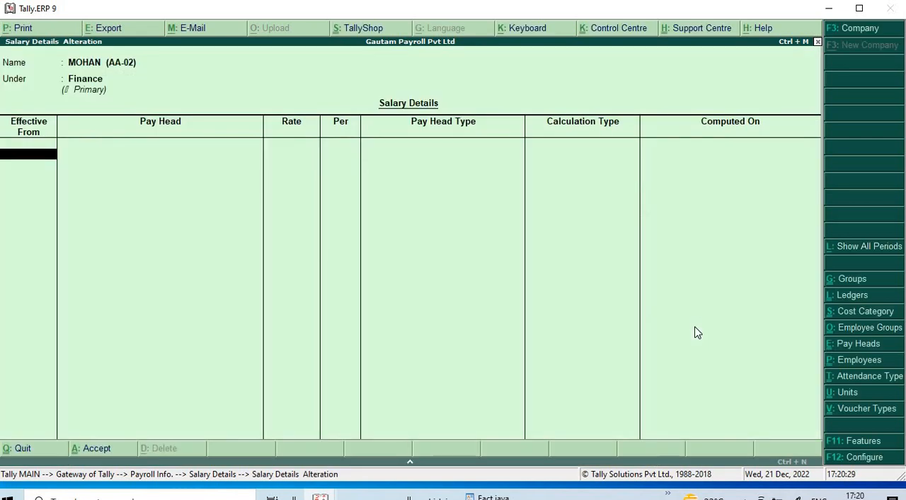
{"action": "type", "text": "1/4/22"}
{"action": "key", "text": "Return"}
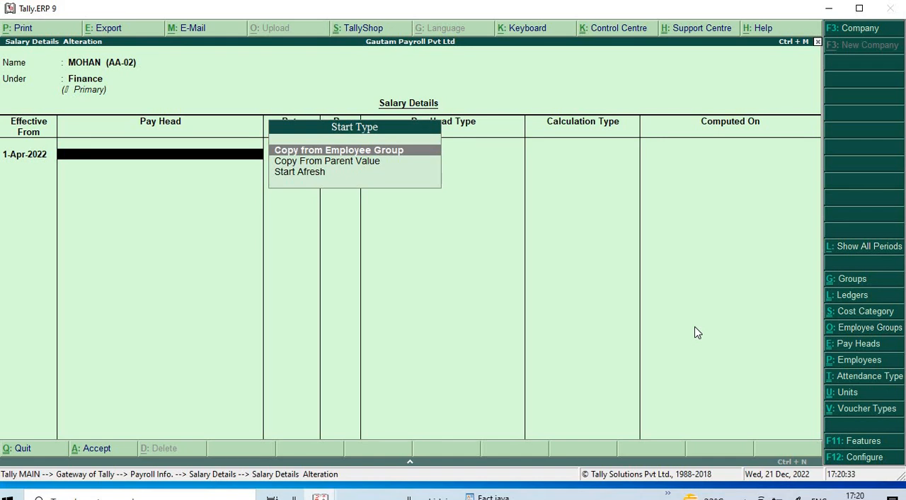
{"action": "key", "text": "Down"}
{"action": "key", "text": "Down"}
{"action": "key", "text": "Return"}
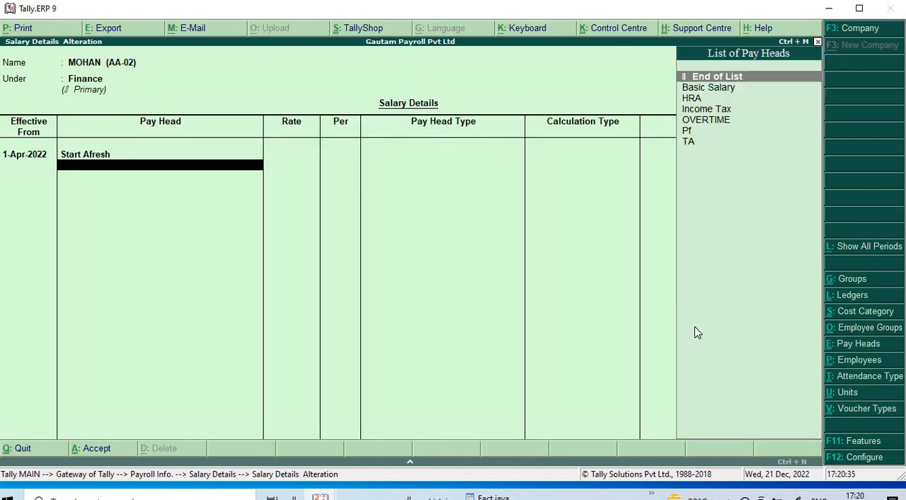
{"action": "key", "text": "Escape"}
{"action": "key", "text": "Escape"}
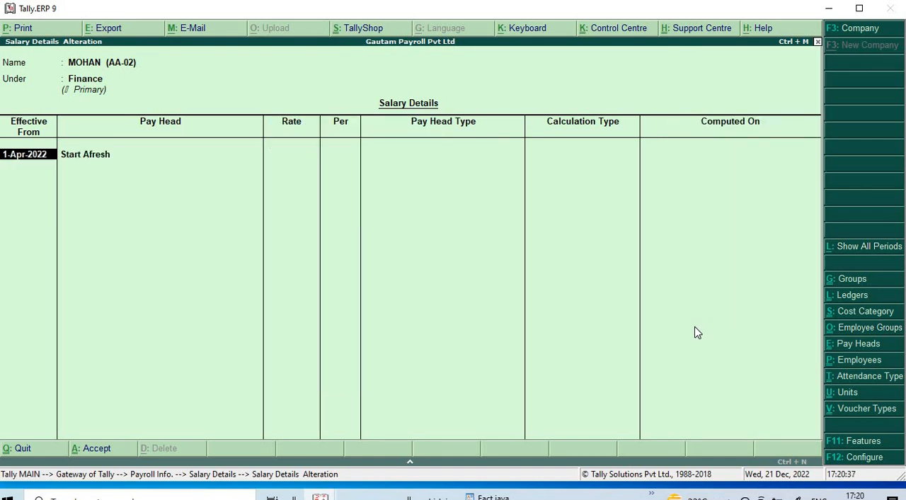
{"action": "key", "text": "Escape"}
{"action": "key", "text": "y"}
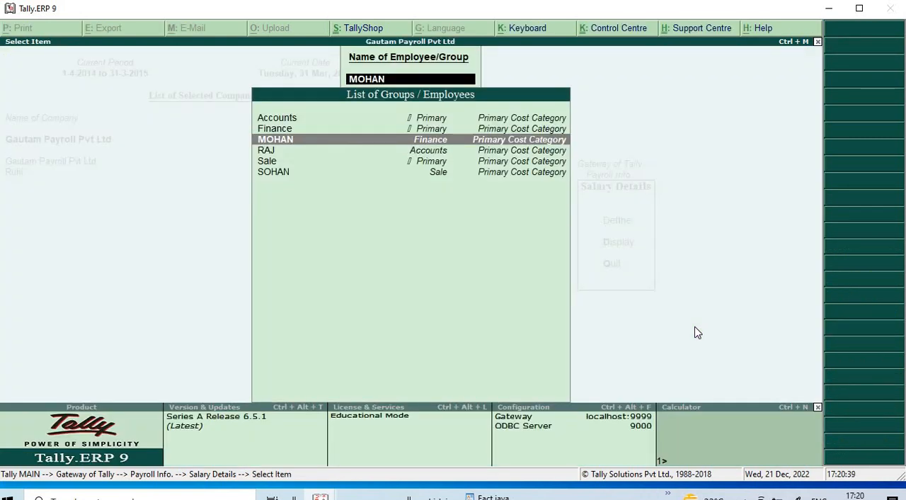
- Start the Sale group's salary details afresh, effective from 1-Apr-2022
{"action": "key", "text": "Down"}
{"action": "key", "text": "Down"}
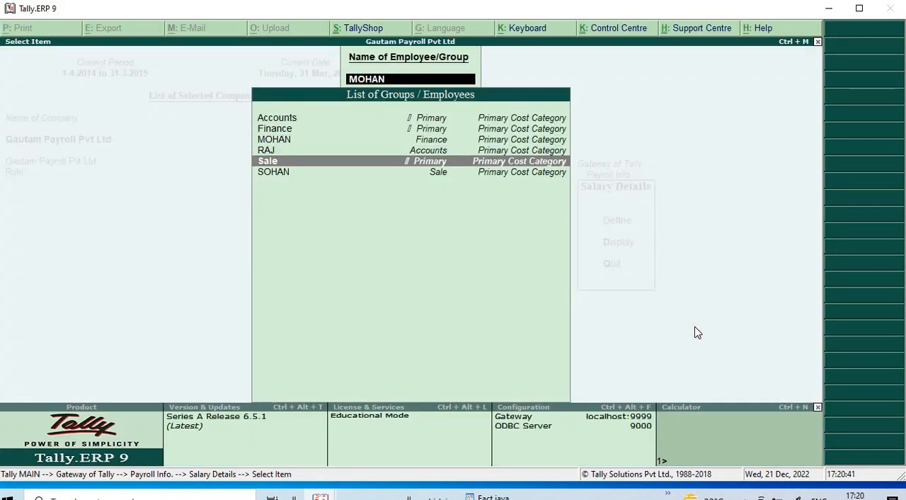
{"action": "key", "text": "Return"}
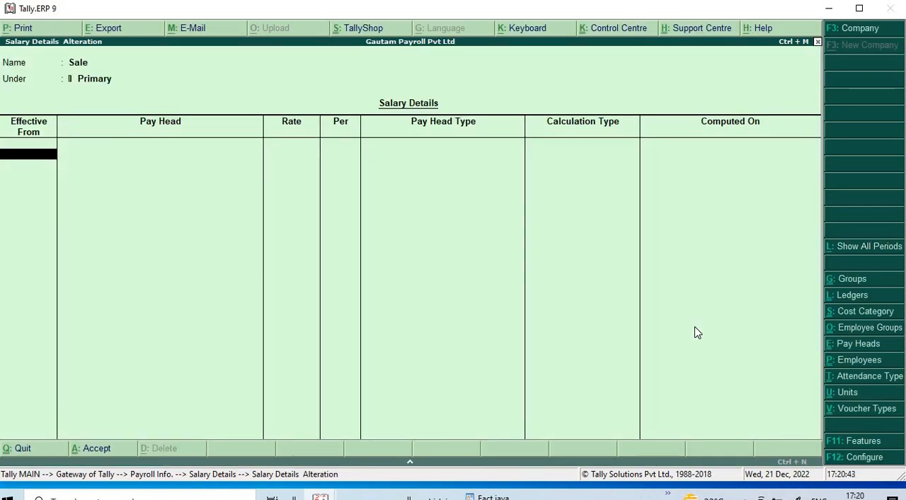
{"action": "type", "text": "1/4/22"}
{"action": "key", "text": "Return"}
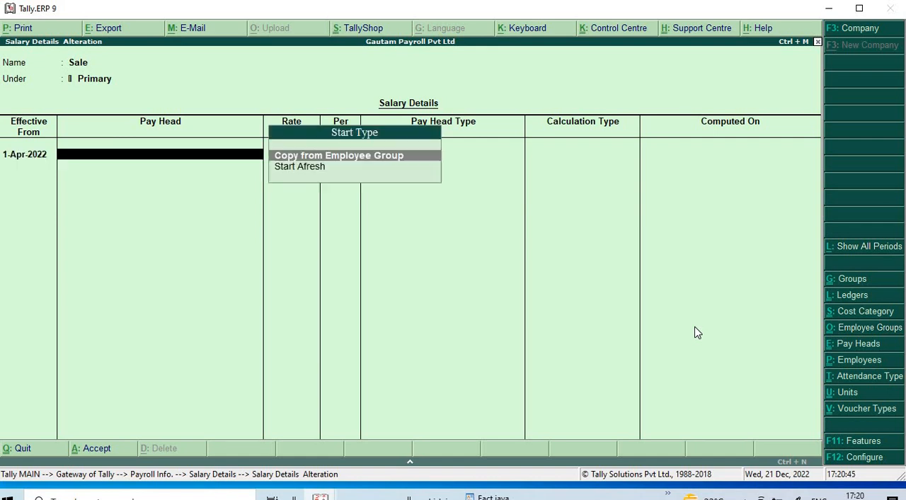
{"action": "key", "text": "Down"}
{"action": "key", "text": "Return"}
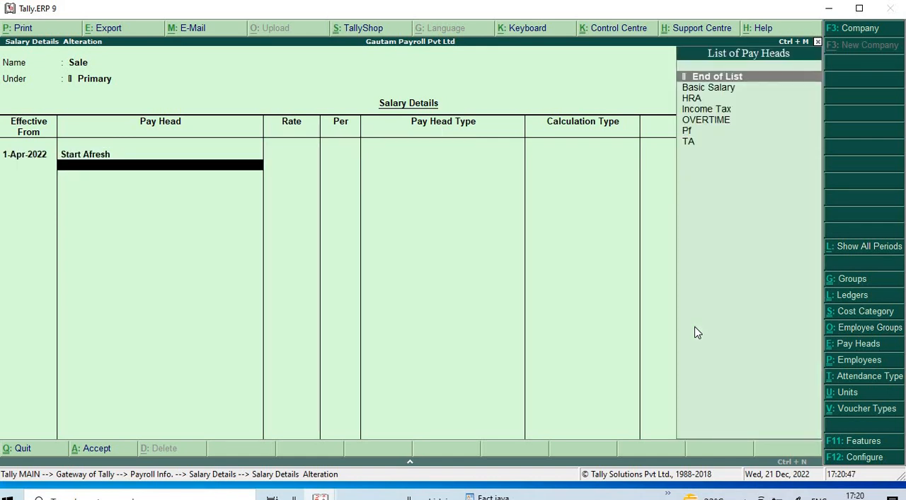
- Add Basic Salary at 90,000 per month, HRA and Income Tax to the Sale group's salary details
{"action": "key", "text": "Down"}
{"action": "key", "text": "Return"}
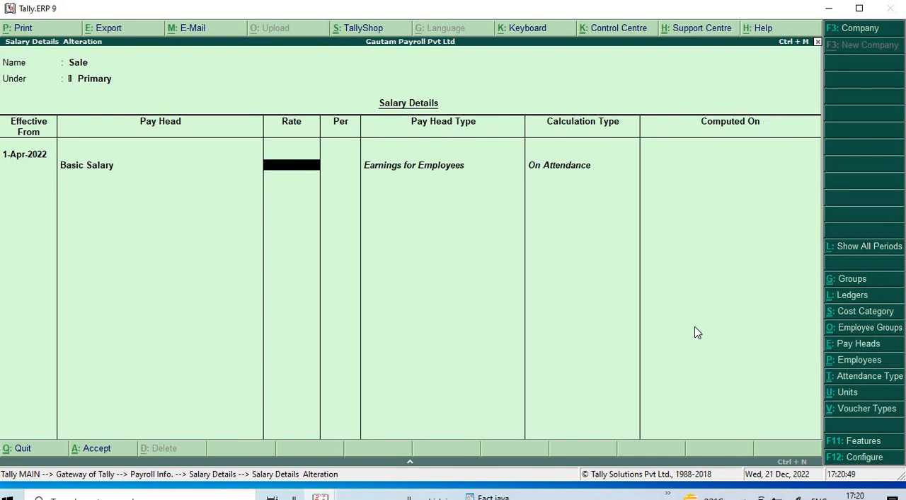
{"action": "type", "text": "90000"}
{"action": "key", "text": "Return"}
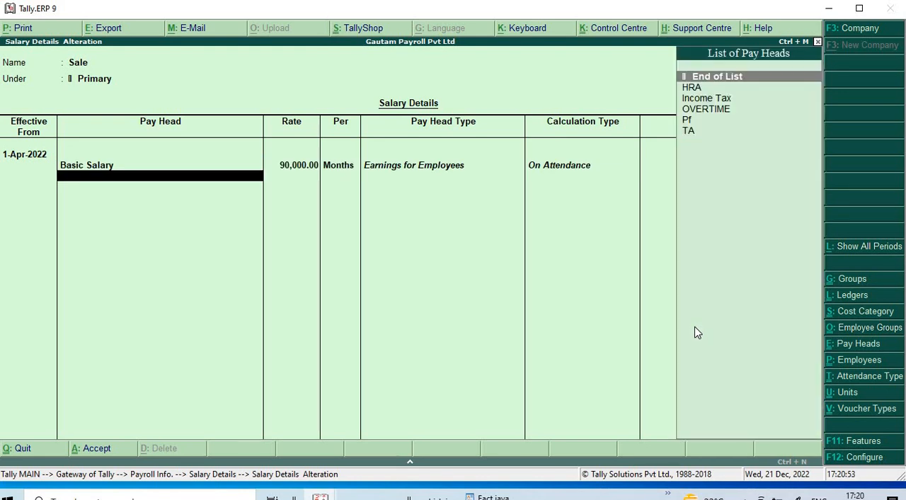
{"action": "key", "text": "Down"}
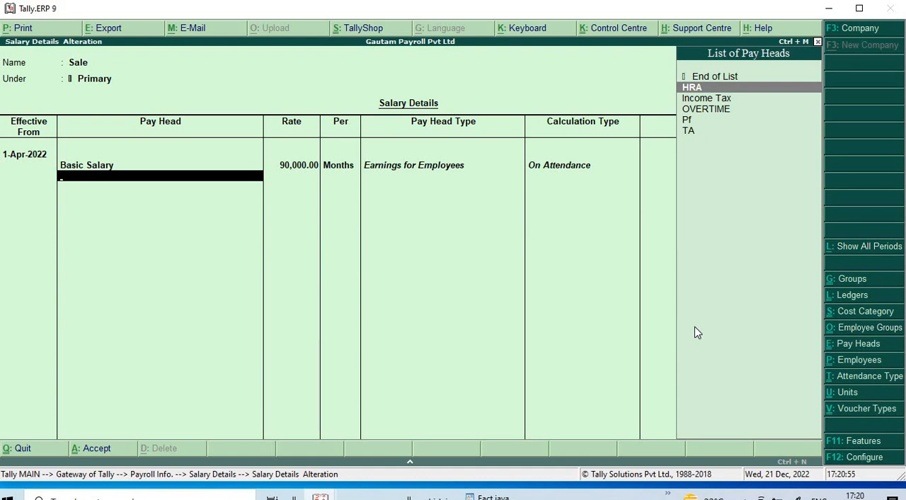
{"action": "key", "text": "Return"}
{"action": "key", "text": "Down"}
{"action": "key", "text": "Return"}
- Add the OVERTIME pay head to the Sale group at 900 per hour
{"action": "key", "text": "Down"}
{"action": "key", "text": "Return"}
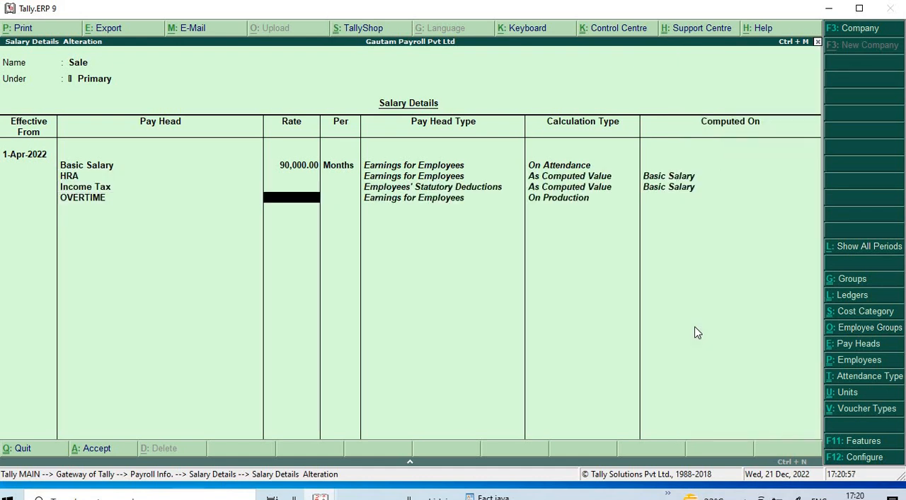
{"action": "type", "text": "900"}
{"action": "key", "text": "Return"}
- Add the Pf and TA pay heads to the Sale group, end the list and save its salary details
{"action": "key", "text": "Return"}
{"action": "key", "text": "Down"}
{"action": "key", "text": "Return"}
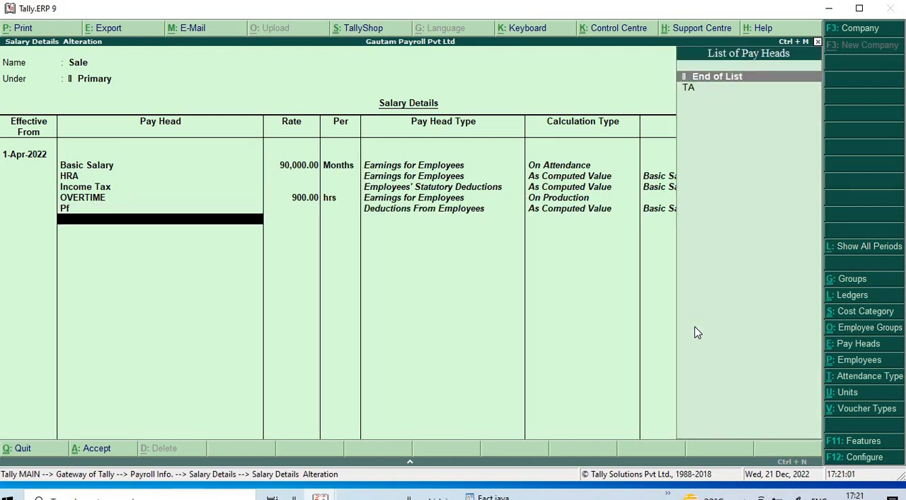
{"action": "key", "text": "Down"}
{"action": "key", "text": "Return"}
{"action": "key", "text": "Return"}
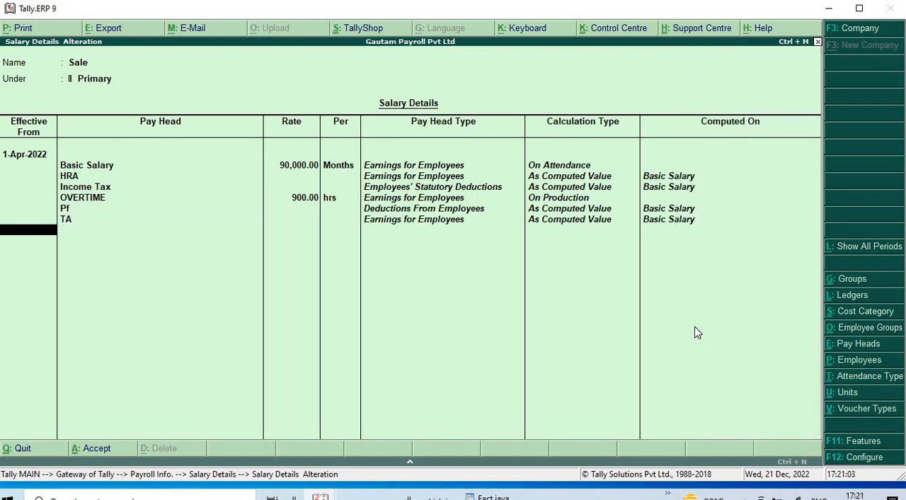
{"action": "key", "text": "Return"}
{"action": "key", "text": "Return"}
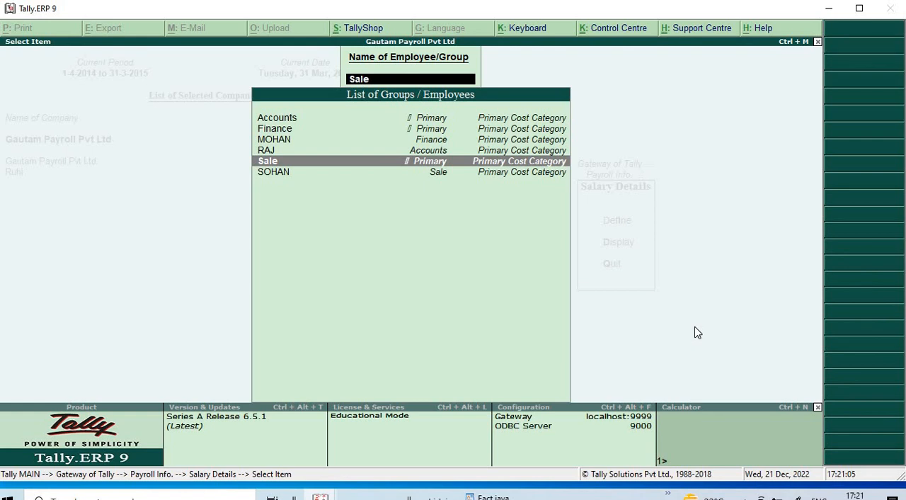
- Define the Finance group employee's salary details from 1-Apr-2022 with Copy From Parent Value and save them
{"action": "key", "text": "Up"}
{"action": "key", "text": "Up"}
{"action": "key", "text": "Up"}
{"action": "key", "text": "Down"}
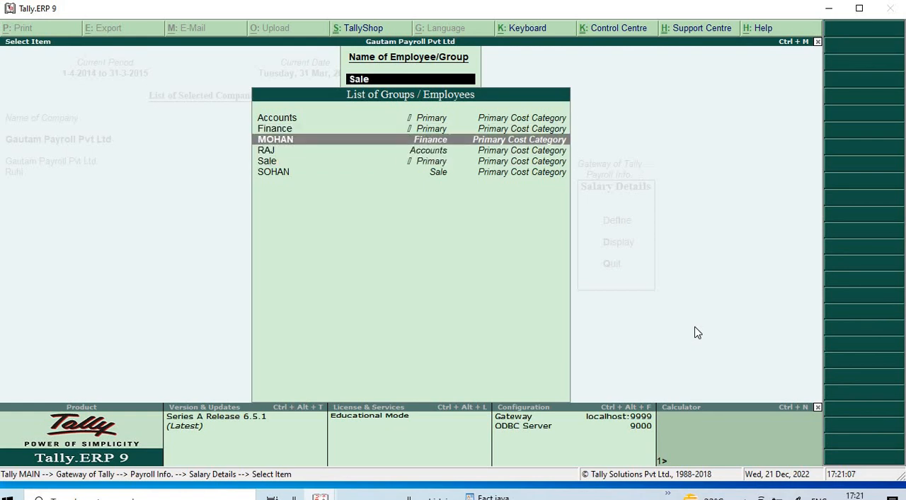
{"action": "key", "text": "Return"}
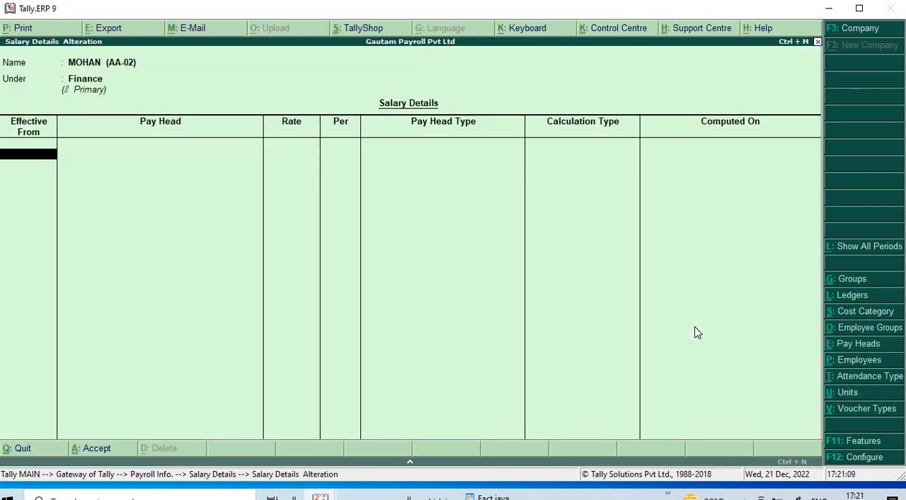
{"action": "type", "text": "1/4/22"}
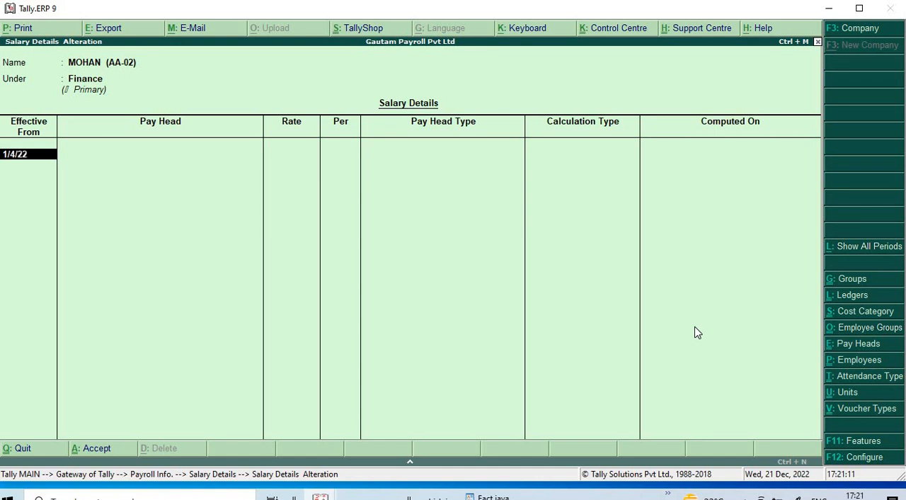
{"action": "key", "text": "Return"}
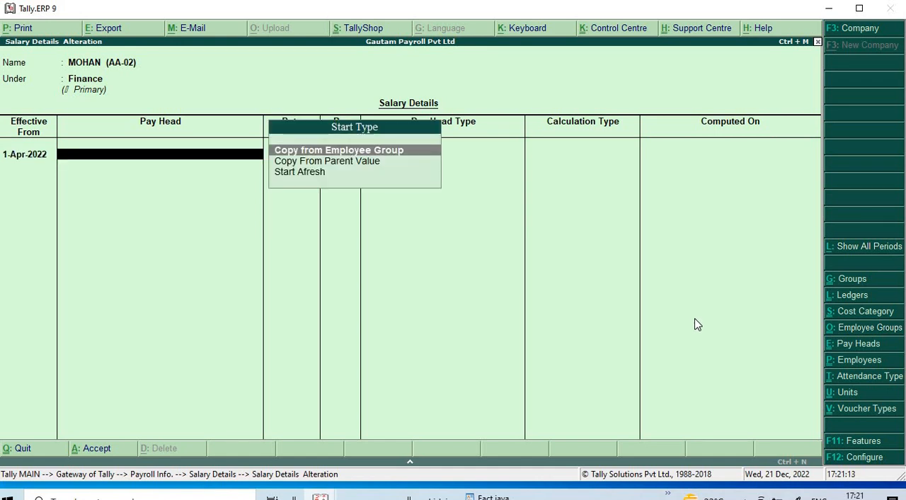
{"action": "key", "text": "Down"}
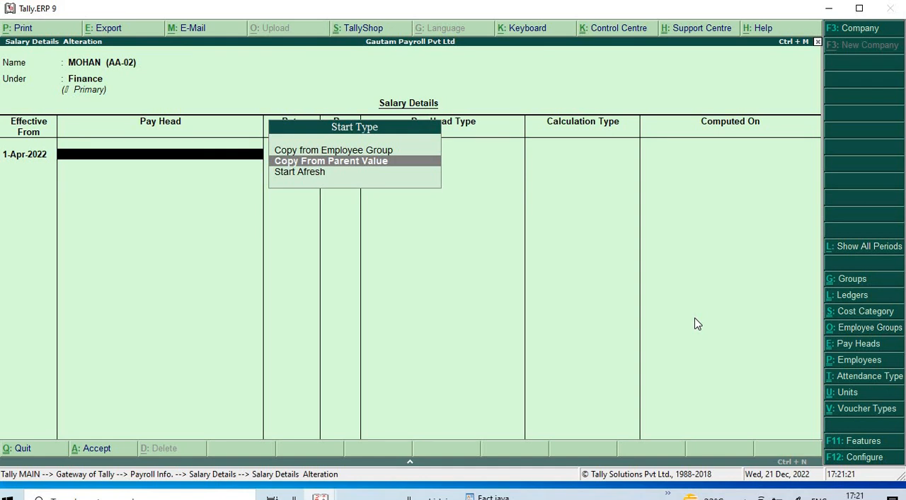
{"action": "key", "text": "Return"}
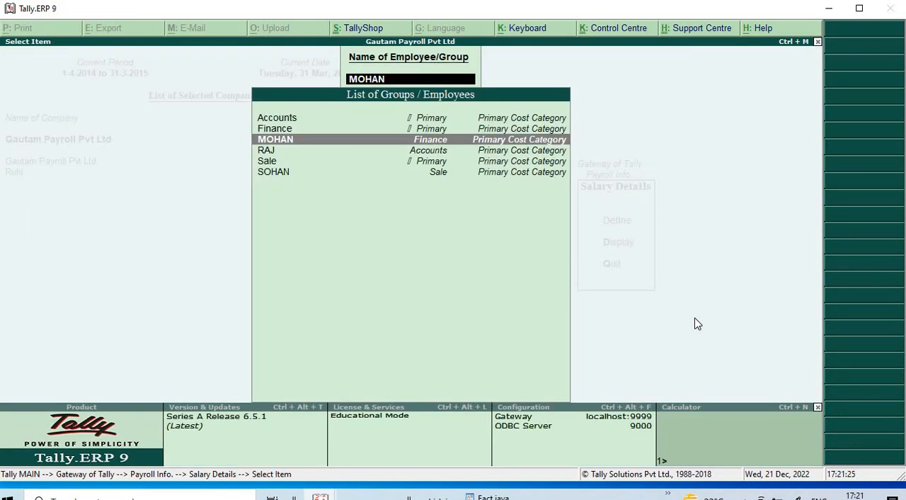
- Define the Accounts group employee's salary details from 1-Apr-2022 with Copy From Parent Value and save them
{"action": "key", "text": "Down"}
{"action": "key", "text": "Return"}
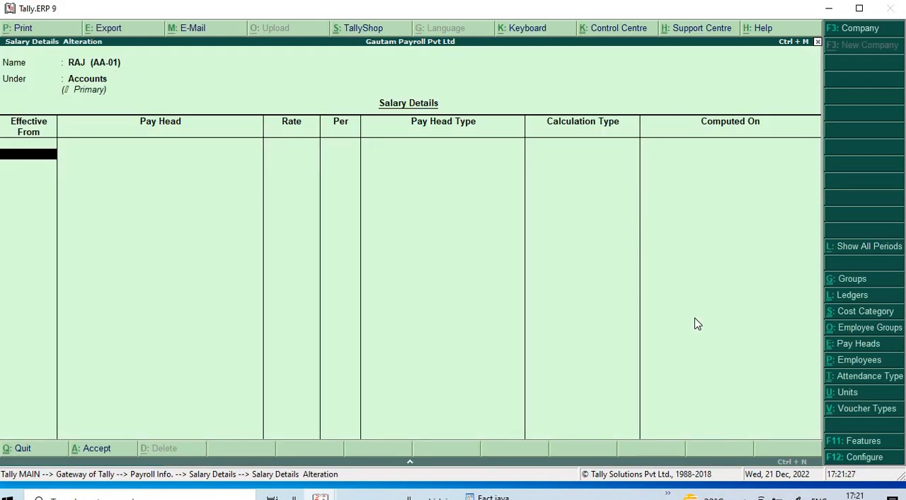
{"action": "type", "text": "1/4/22"}
{"action": "key", "text": "Return"}
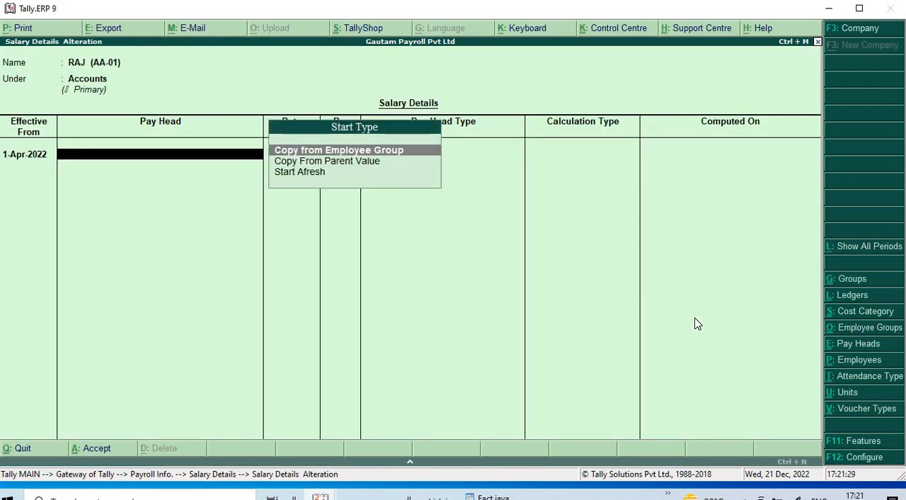
{"action": "key", "text": "Down"}
{"action": "key", "text": "Return"}
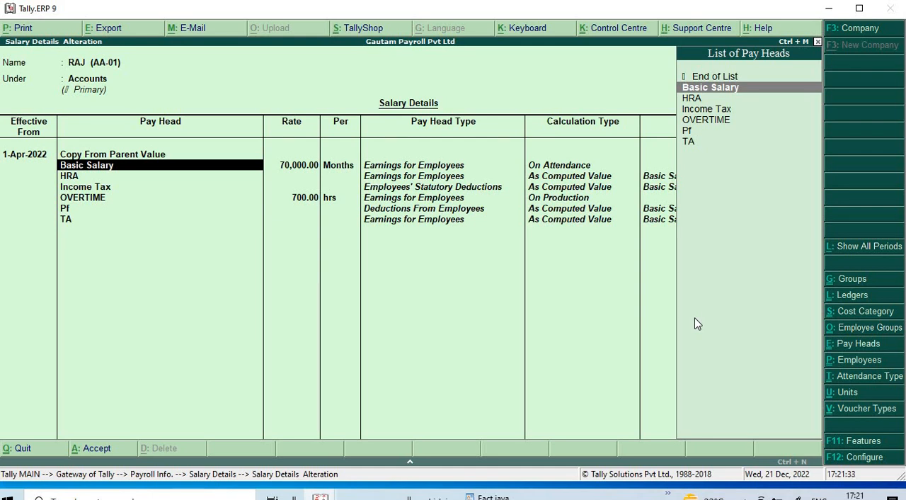
{"action": "key", "text": "ctrl+a"}
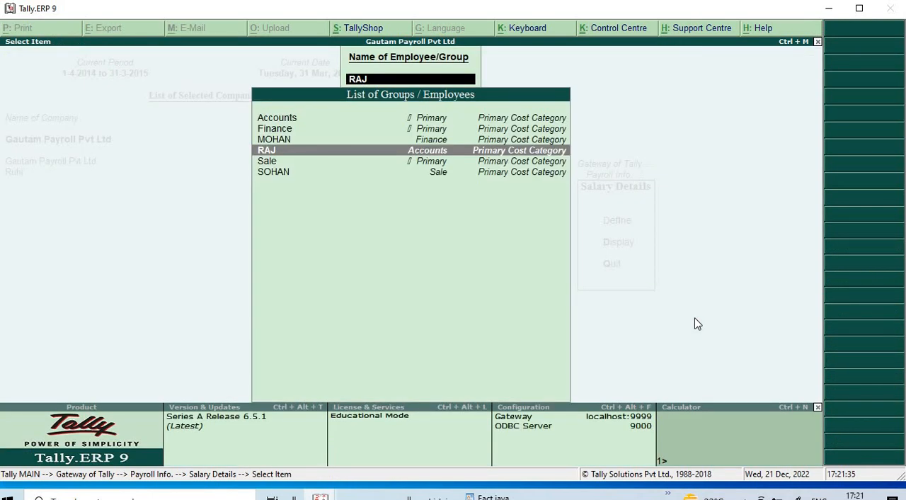
- Save the Sale group employee's salary details from 1-Apr-2022 using Copy From Parent Value, and go back to Payroll Info
{"action": "key", "text": "Down"}
{"action": "key", "text": "Down"}
{"action": "key", "text": "Return"}
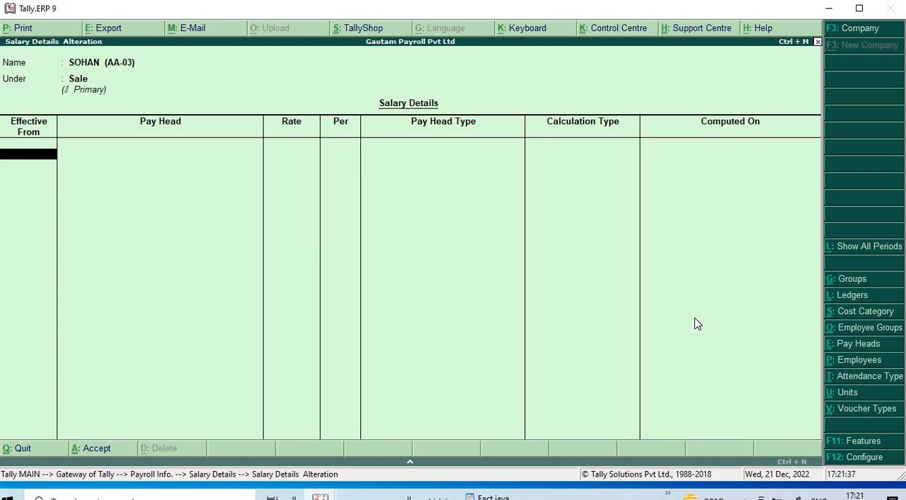
{"action": "type", "text": "1/4/22"}
{"action": "key", "text": "Return"}
{"action": "key", "text": "Down"}
{"action": "key", "text": "Return"}
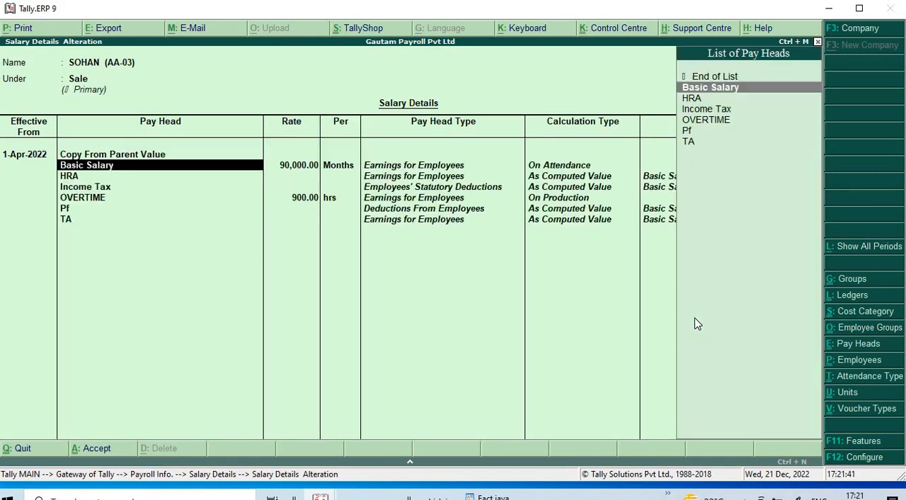
{"action": "key", "text": "ctrl+a"}
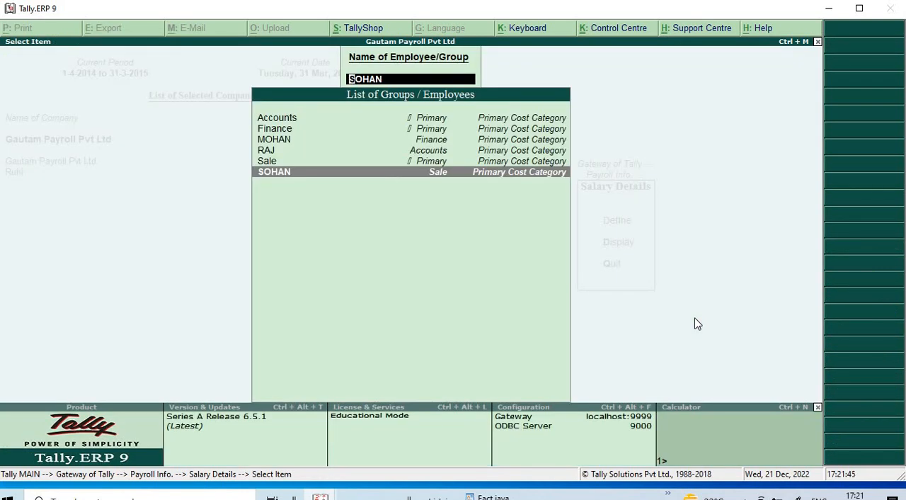
{"action": "key", "text": "Escape"}
{"action": "key", "text": "Escape"}
{"action": "key", "text": "Escape"}
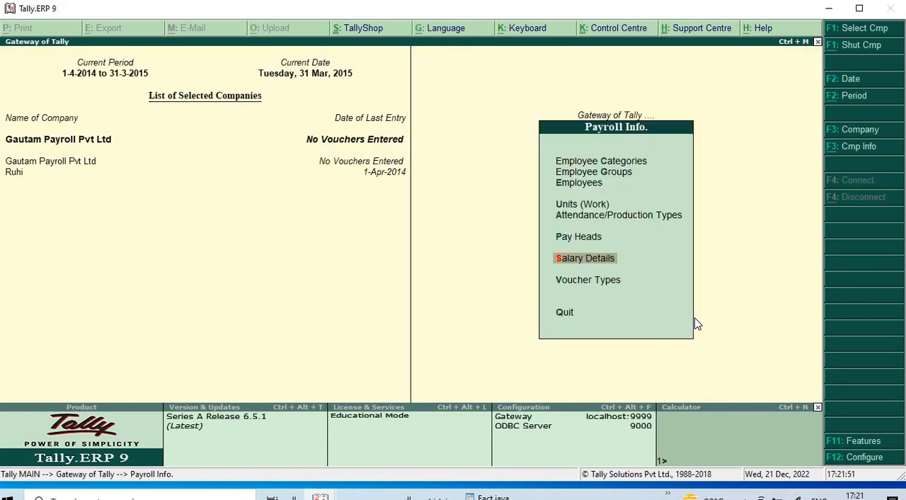
{"action": "key", "text": "Up"}
{"action": "key", "text": "Up"}
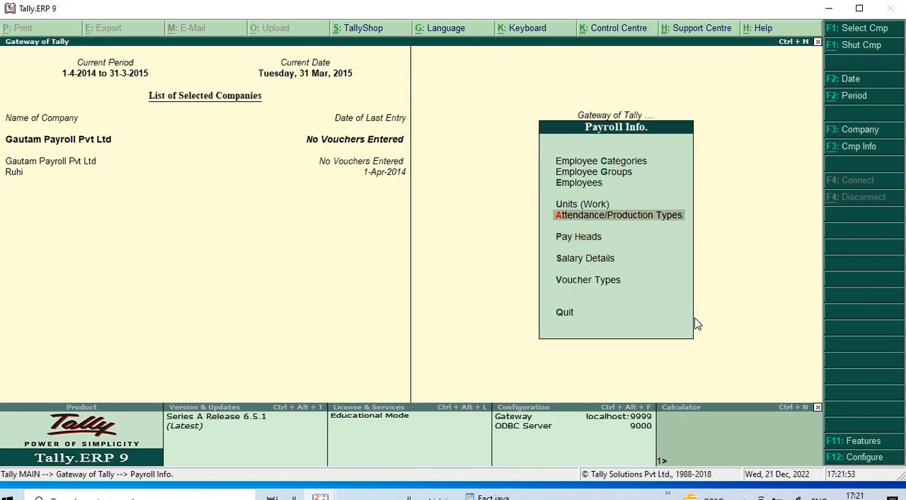
{"action": "key", "text": "Up"}
{"action": "key", "text": "Up"}
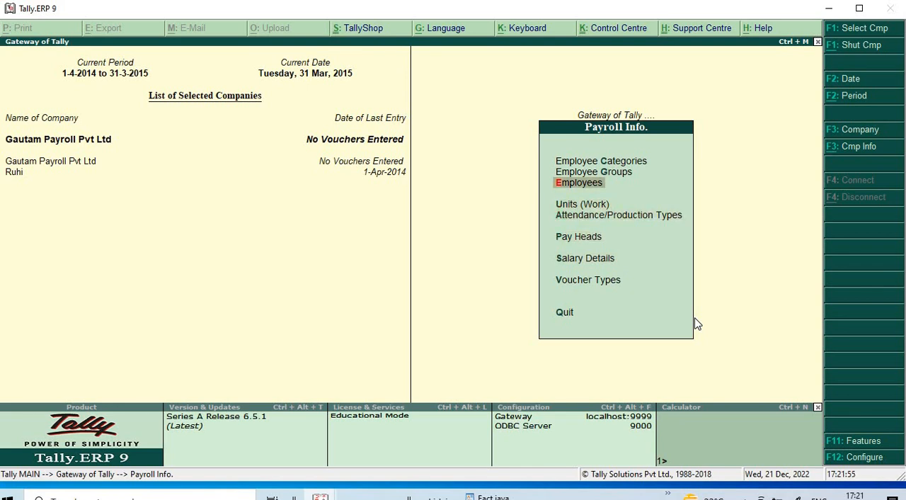
{"action": "key", "text": "Up"}
{"action": "key", "text": "Up"}
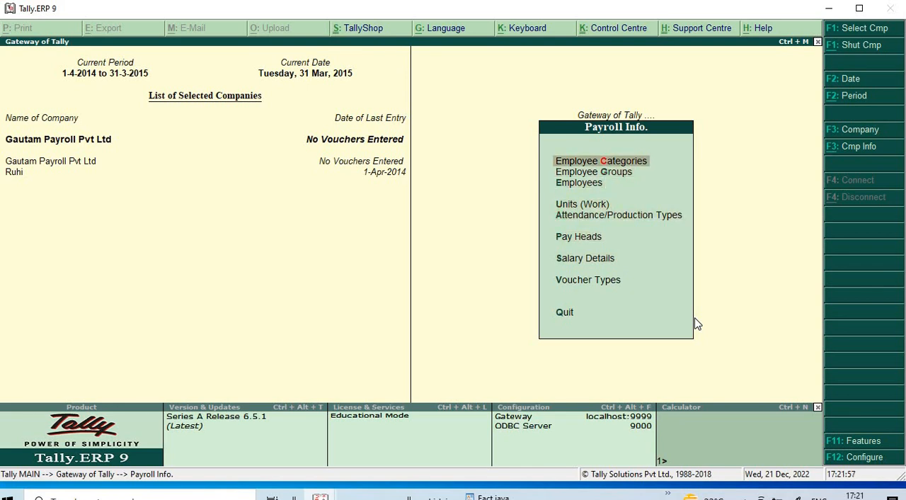
- Leave Payroll Info, open the payroll vouchers and switch to the Attendance voucher
{"action": "key", "text": "Escape"}
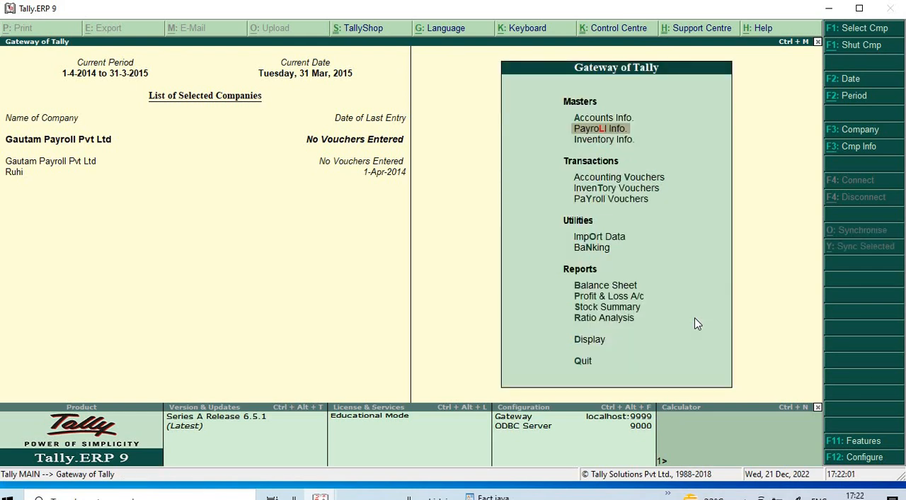
{"action": "key", "text": "Down"}
{"action": "key", "text": "Down"}
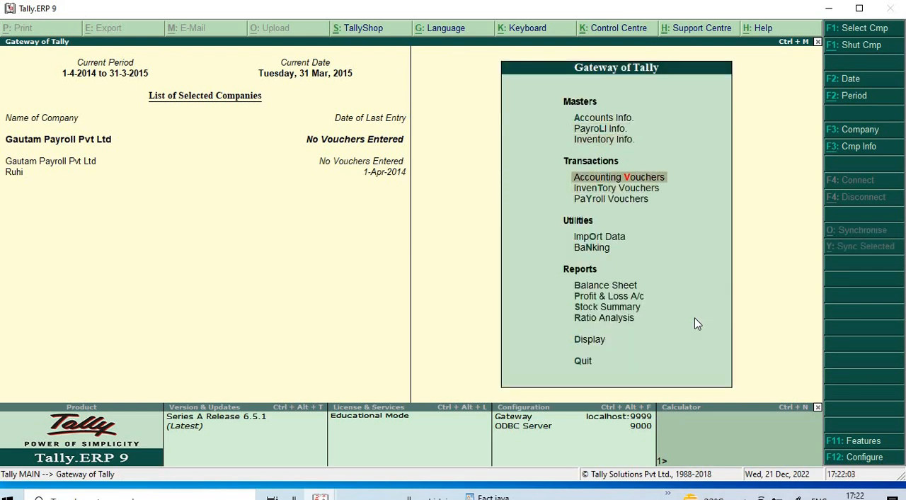
{"action": "key", "text": "Down"}
{"action": "key", "text": "Down"}
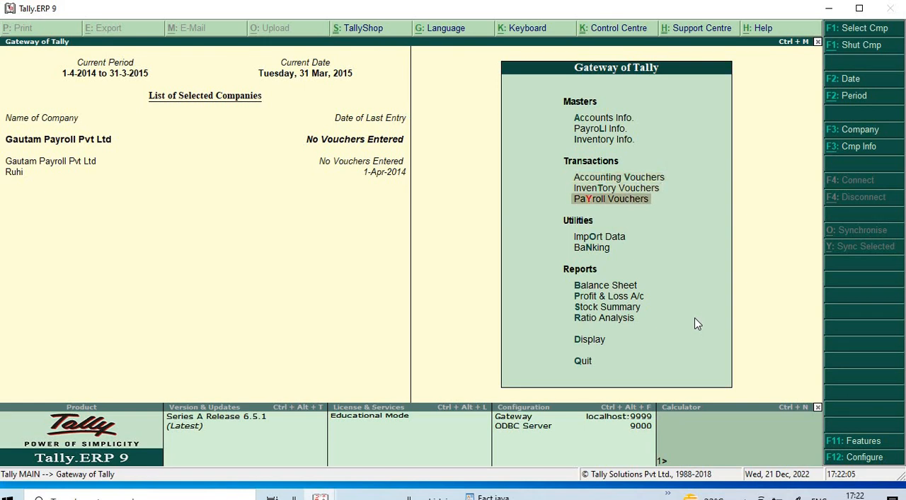
{"action": "key", "text": "Return"}
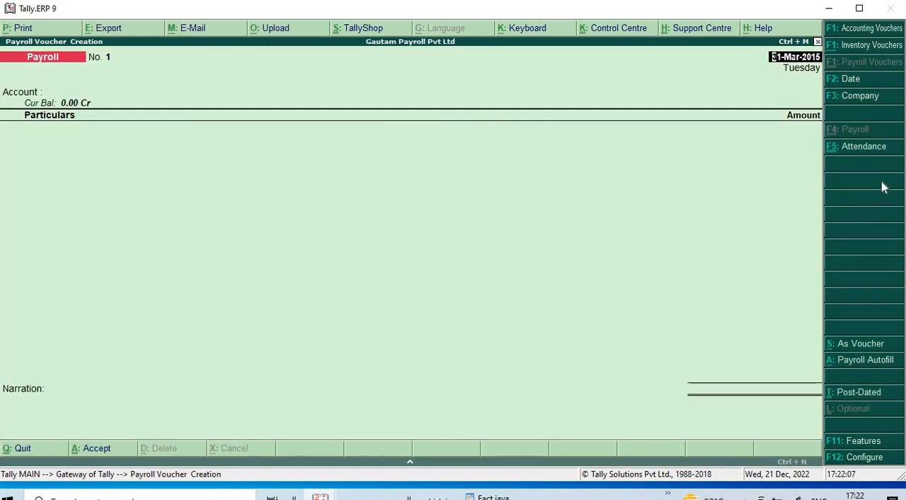
{"action": "left_click", "coordinate": [861, 152]}
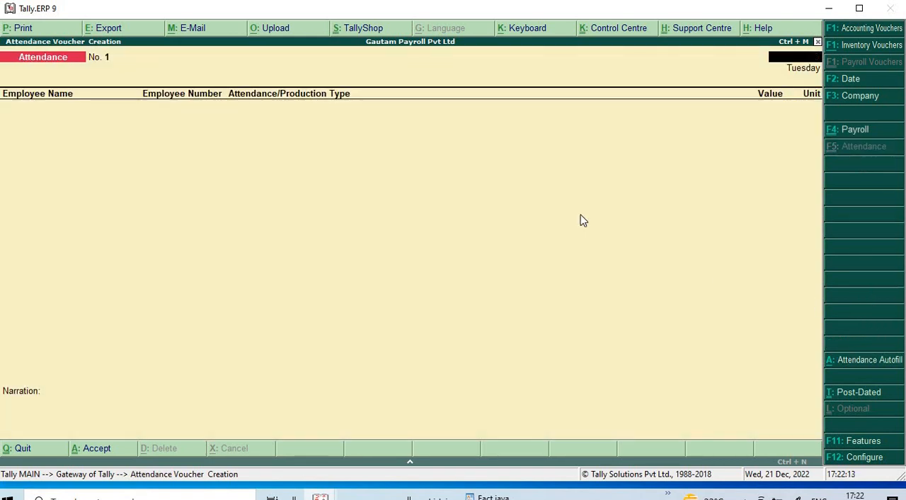
- Quit the voucher and set the company's current period to 1-4-2022 through 31-3-2023
{"action": "key", "text": "Escape"}
{"action": "key", "text": "Return"}
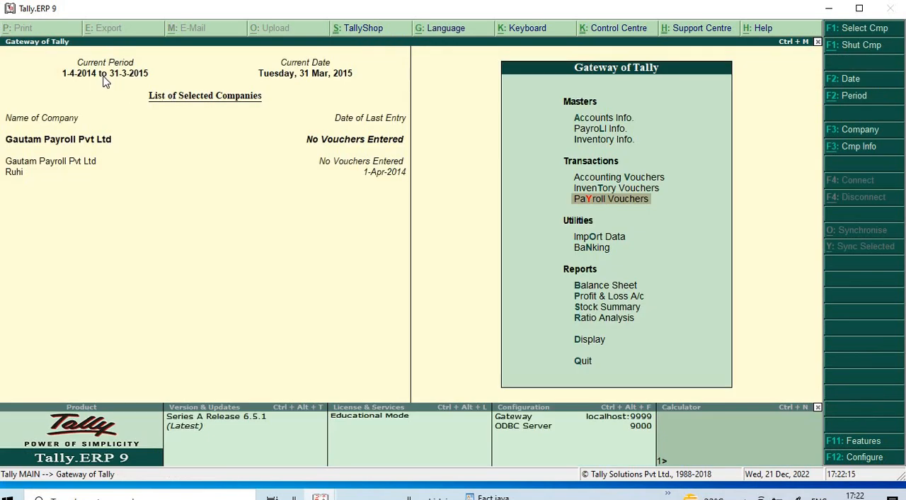
{"action": "key", "text": "alt+F2"}
{"action": "type", "text": "1-4-2022"}
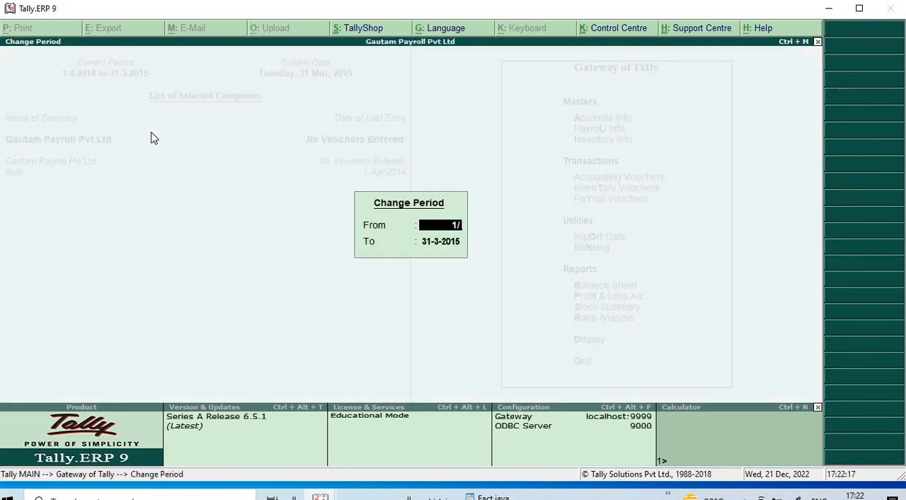
{"action": "key", "text": "Return"}
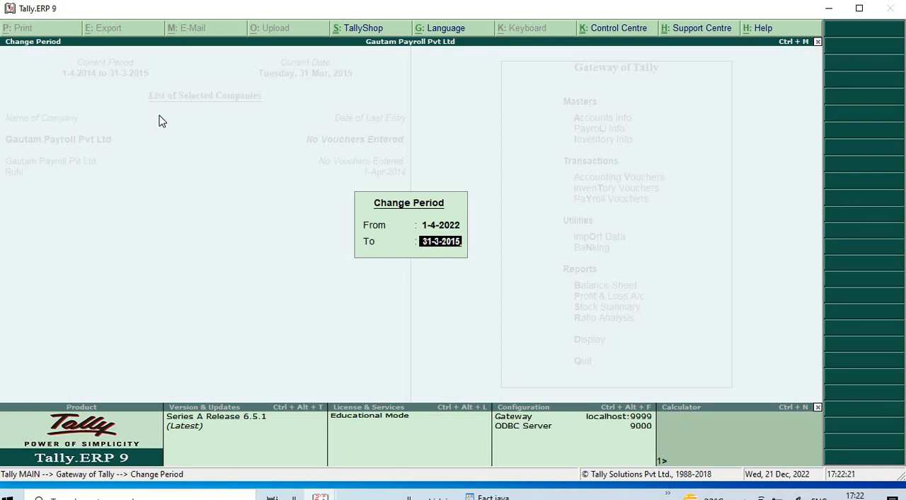
{"action": "key", "text": "BackSpace"}
{"action": "key", "text": "BackSpace"}
{"action": "type", "text": "23"}
{"action": "key", "text": "Return"}
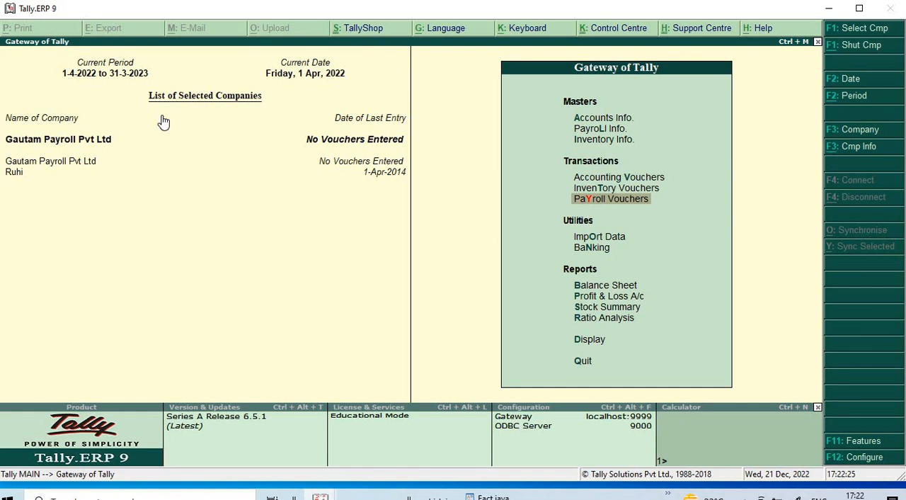
- Reopen the Attendance voucher and set its date to 31-May-2022
{"action": "key", "text": "Return"}
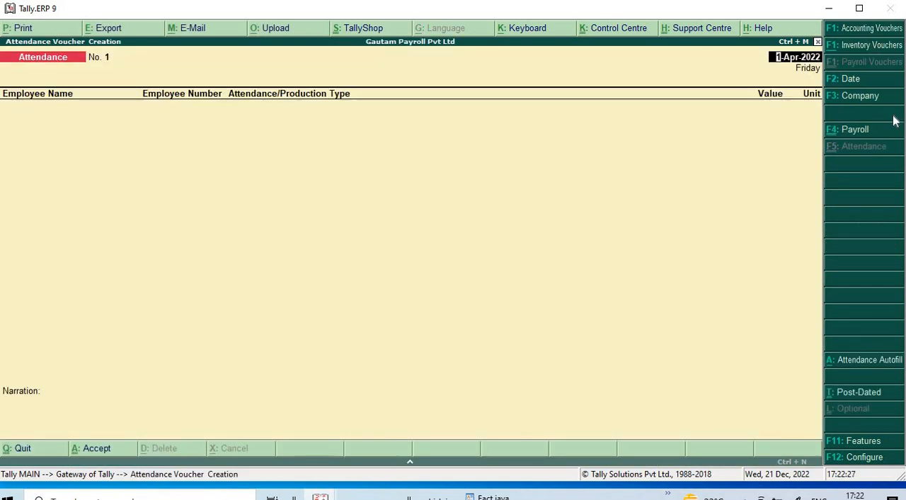
{"action": "left_click", "coordinate": [868, 360]}
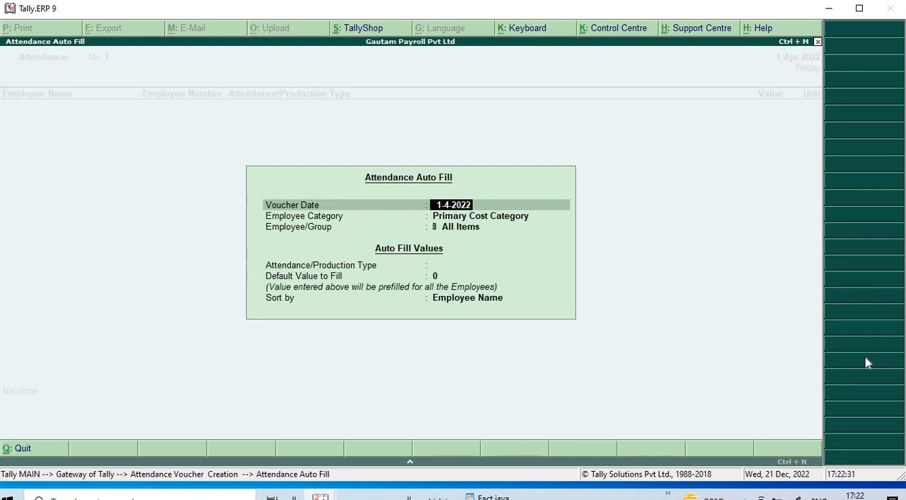
{"action": "key", "text": "Escape"}
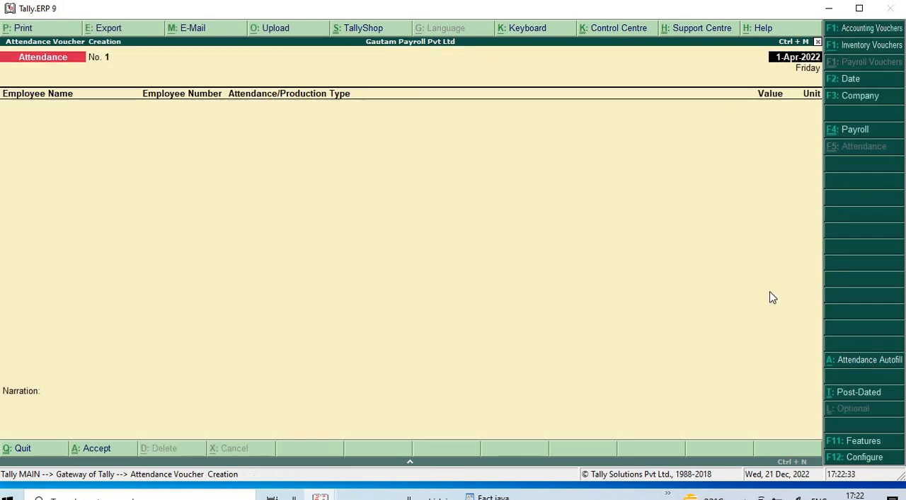
{"action": "key", "text": "F2"}
{"action": "type", "text": "1"}
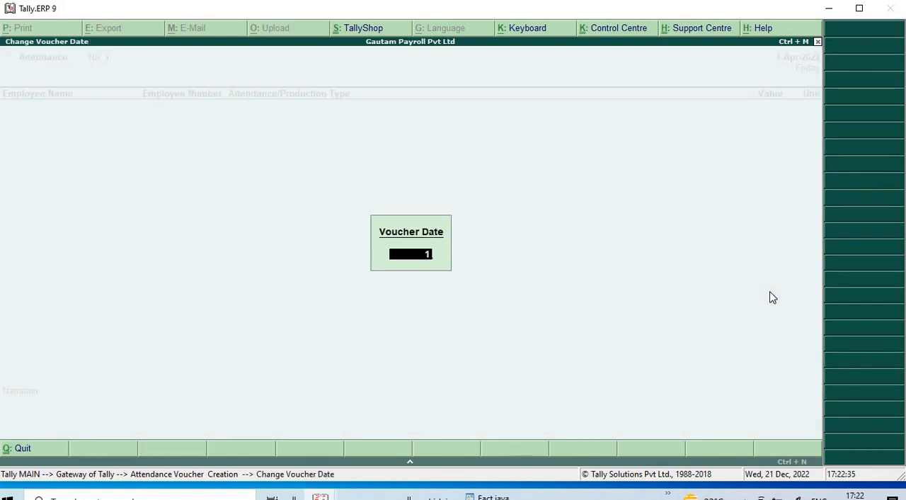
{"action": "key", "text": "BackSpace"}
{"action": "type", "text": "31/5/22"}
{"action": "key", "text": "Return"}
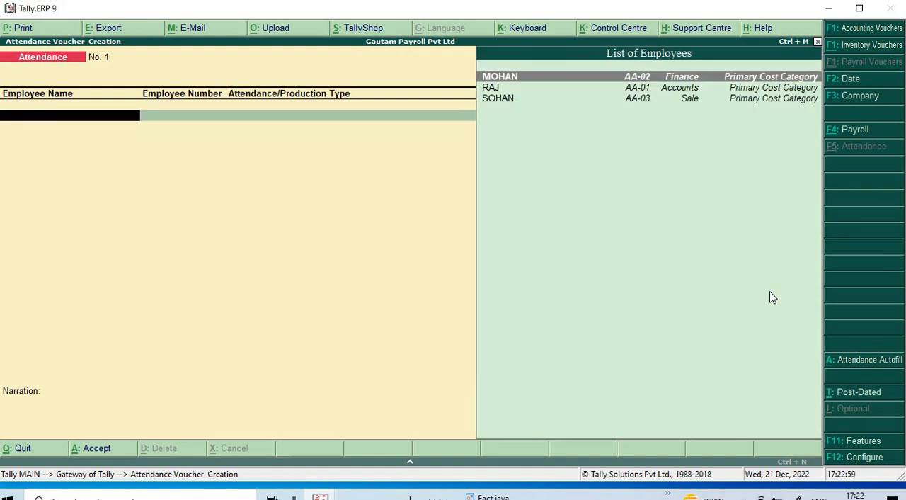
- Record 20 days Present for the Finance group employee in the attendance voucher
{"action": "key", "text": "Return"}
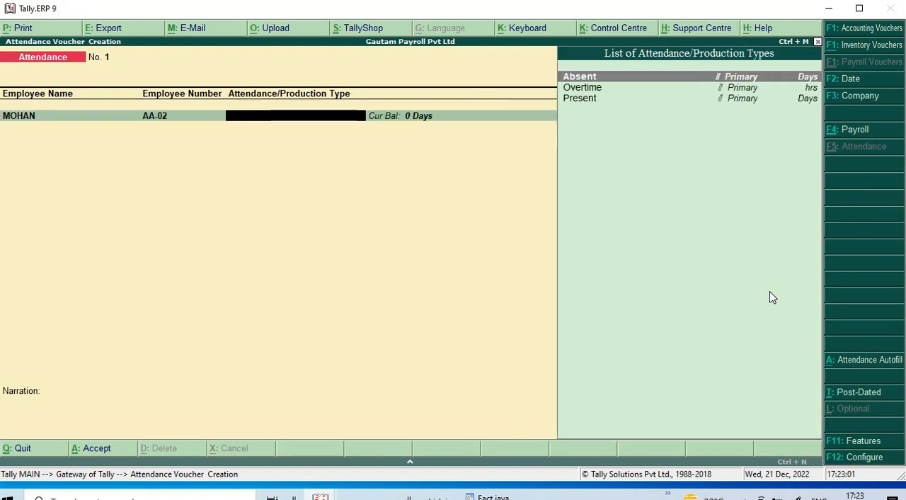
{"action": "key", "text": "Down"}
{"action": "key", "text": "Down"}
{"action": "key", "text": "Return"}
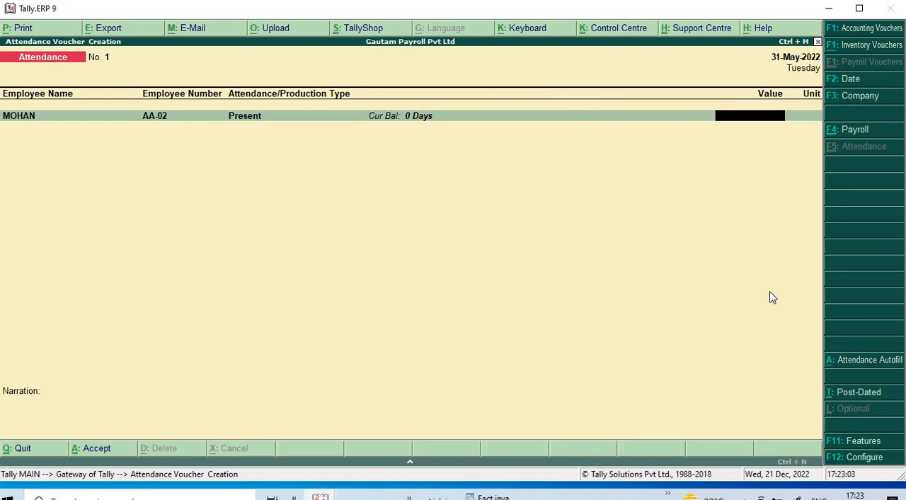
{"action": "type", "text": "20"}
{"action": "key", "text": "Return"}
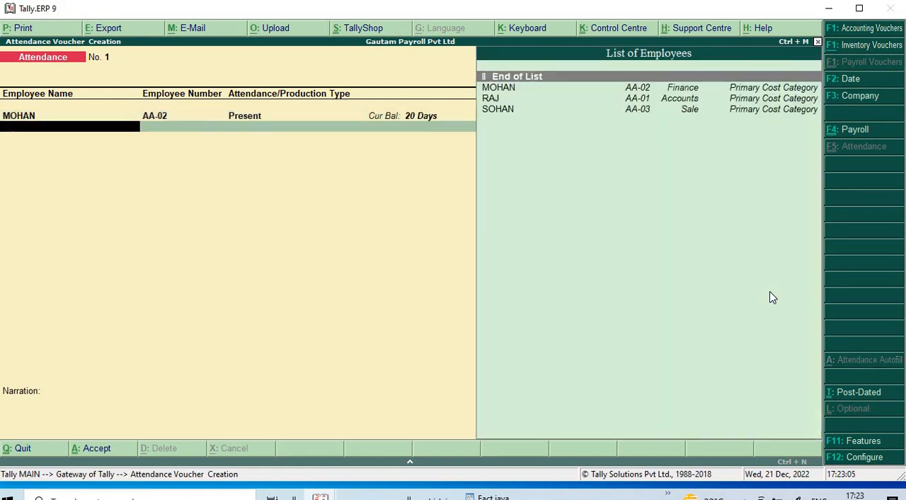
- Add a line with 11 days Absent for the Finance group employee
{"action": "key", "text": "Down"}
{"action": "key", "text": "Return"}
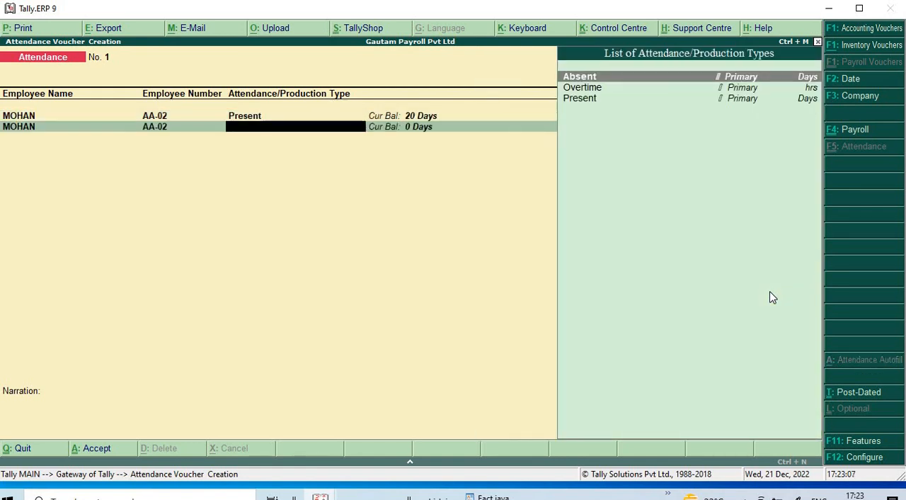
{"action": "key", "text": "Down"}
{"action": "key", "text": "Down"}
{"action": "key", "text": "Up"}
{"action": "key", "text": "Up"}
{"action": "key", "text": "Return"}
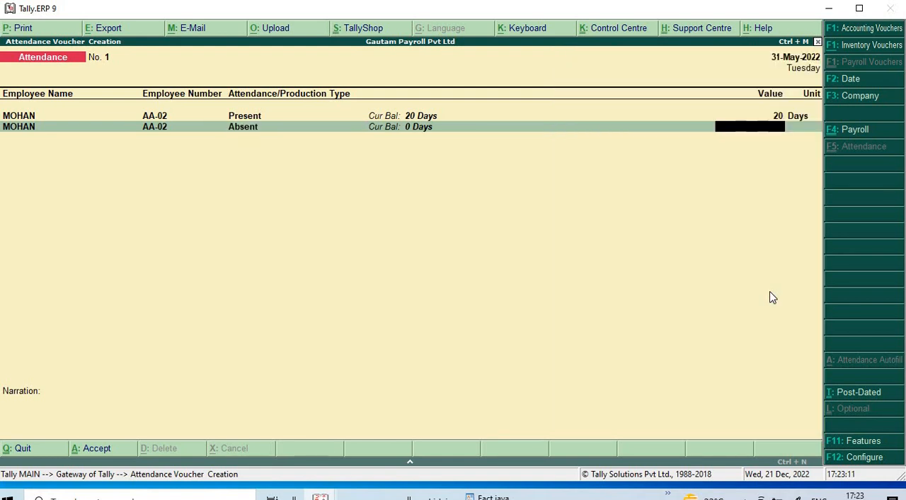
{"action": "type", "text": "11"}
{"action": "key", "text": "Return"}
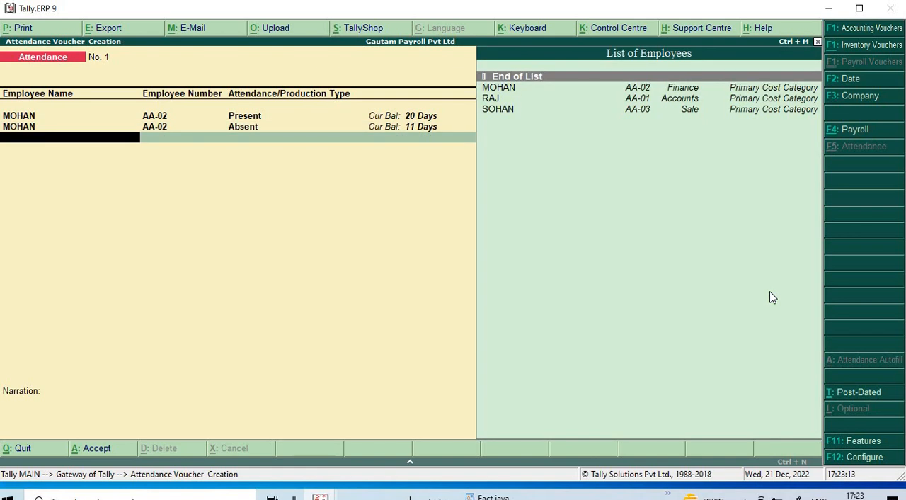
- Add a line with 8 hrs Overtime for the Finance group employee
{"action": "key", "text": "Return"}
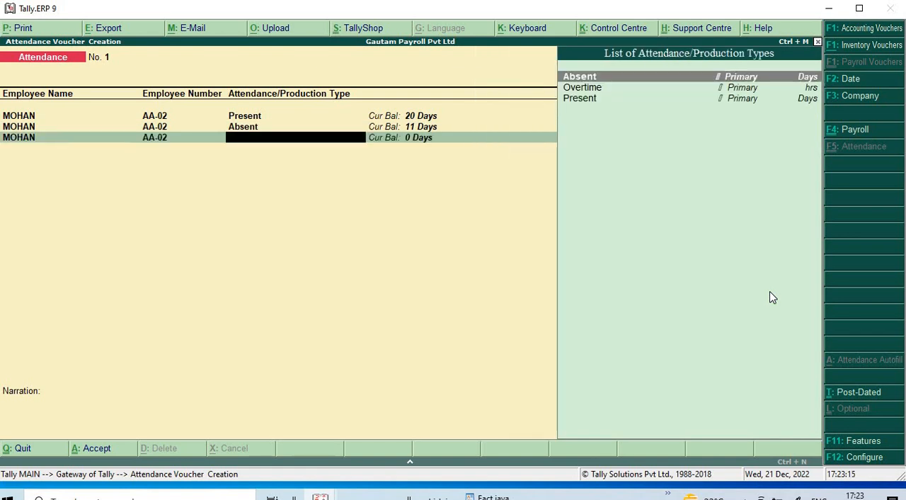
{"action": "key", "text": "Down"}
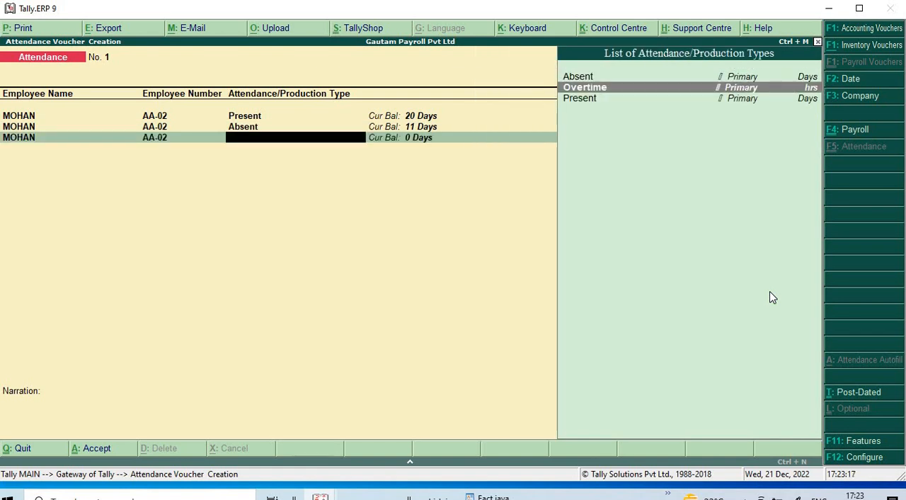
{"action": "key", "text": "Return"}
{"action": "type", "text": "8"}
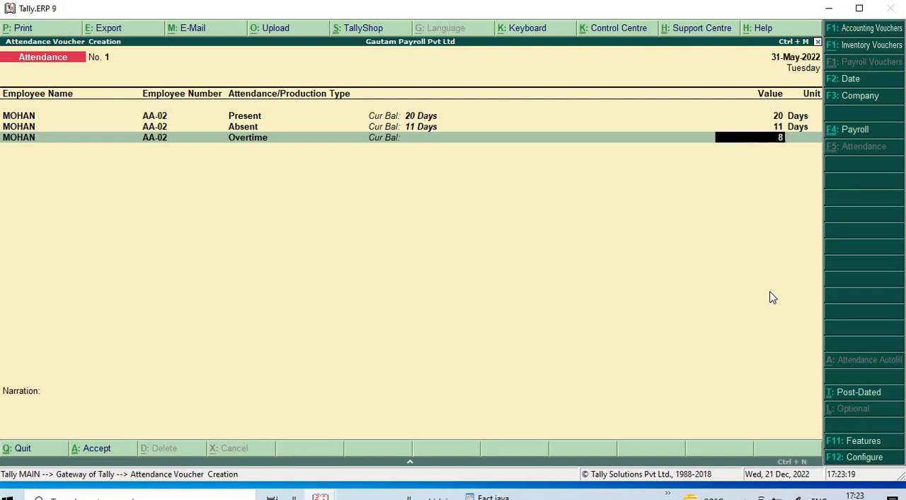
{"action": "key", "text": "Return"}
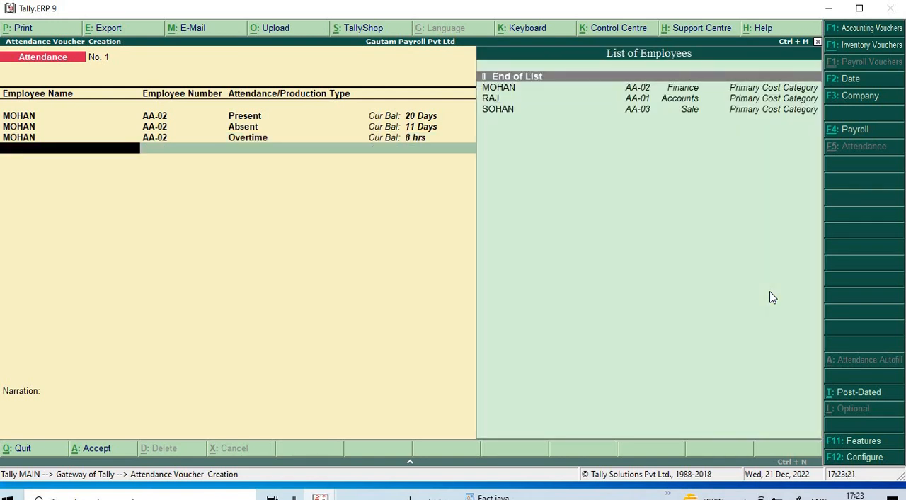
- Record 21 days Present for the Accounts group employee in the attendance voucher
{"action": "key", "text": "Down"}
{"action": "key", "text": "Down"}
{"action": "key", "text": "Return"}
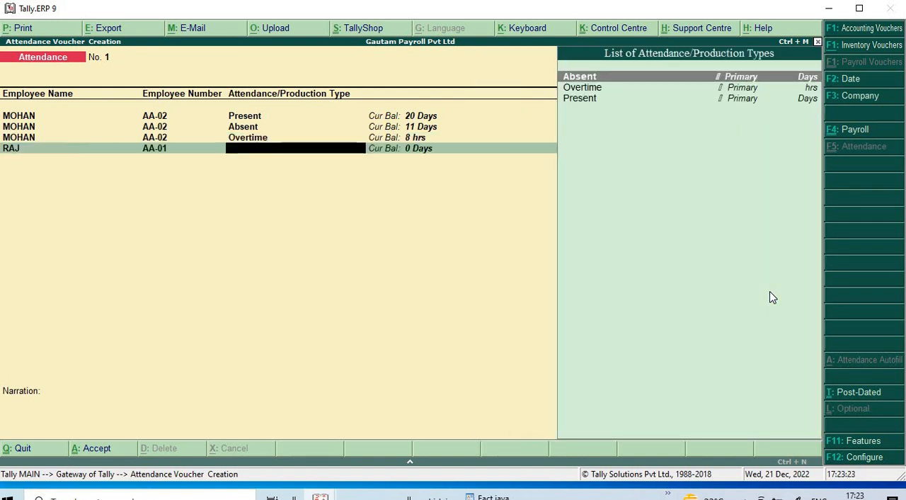
{"action": "key", "text": "Down"}
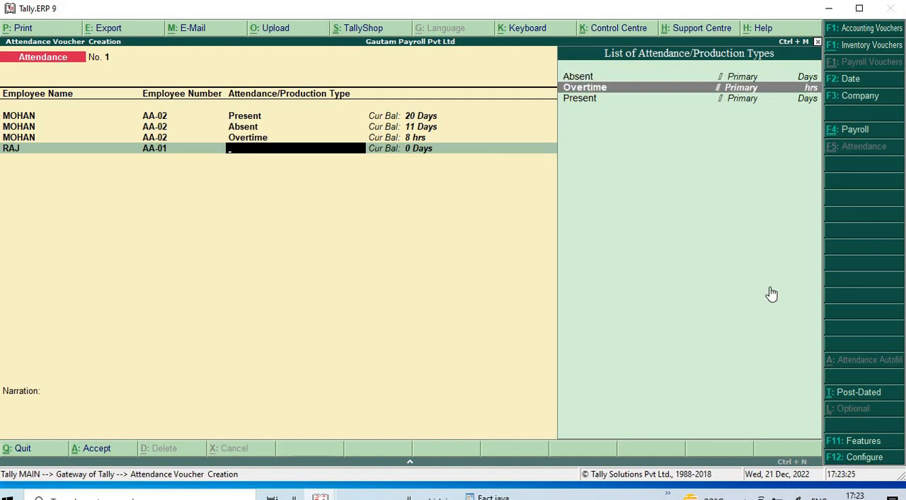
{"action": "key", "text": "Down"}
{"action": "key", "text": "Return"}
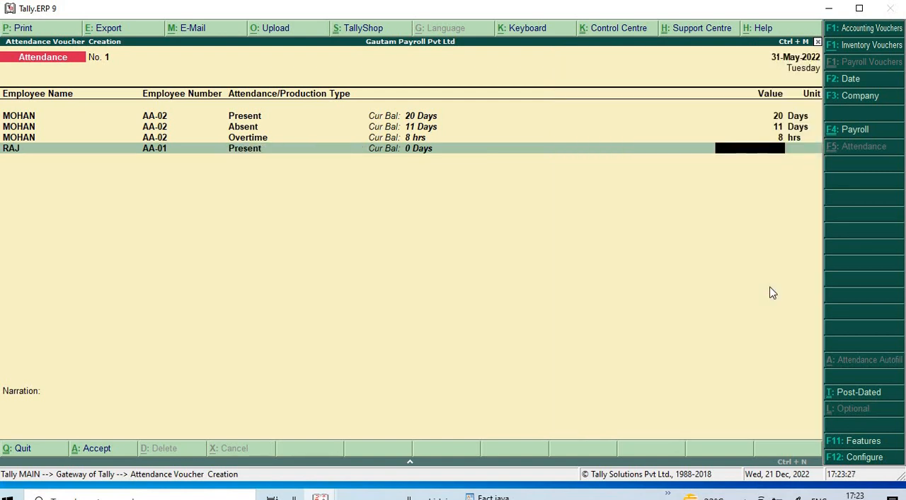
{"action": "type", "text": "21"}
{"action": "key", "text": "Return"}
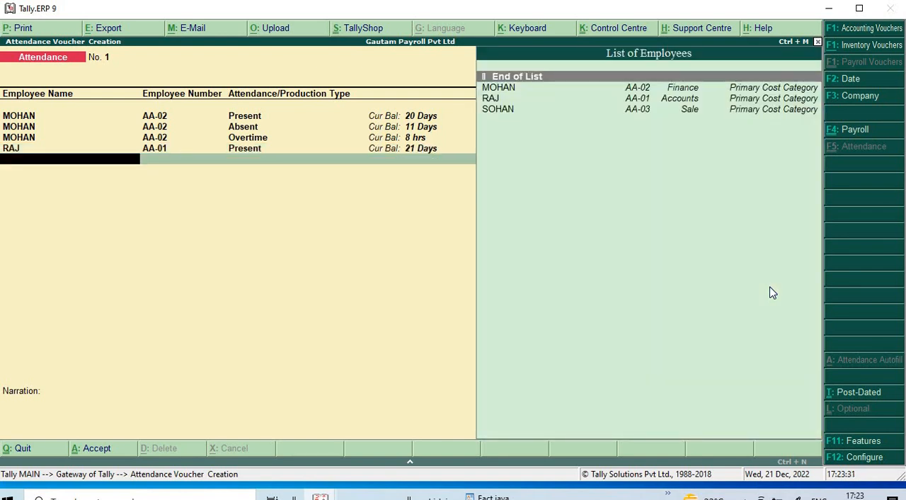
- Add a line with 10 days Absent for the Accounts group employee
{"action": "key", "text": "Down"}
{"action": "key", "text": "Down"}
{"action": "key", "text": "Return"}
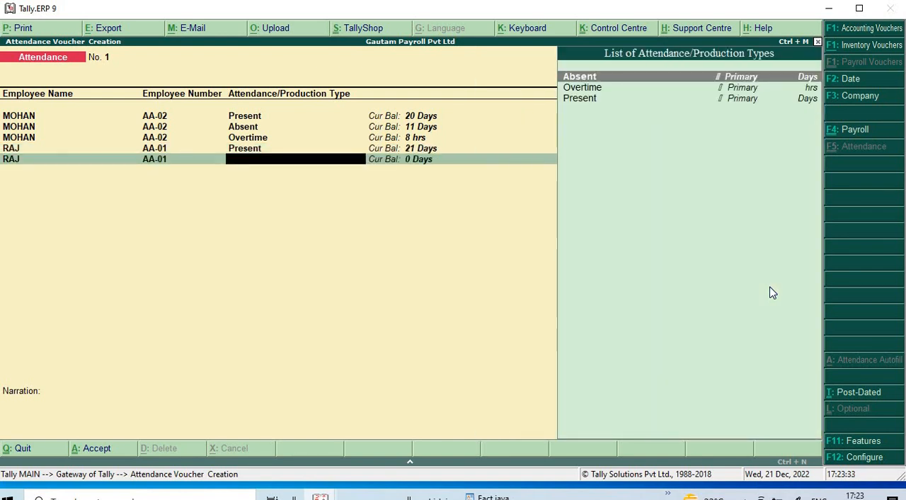
{"action": "key", "text": "Return"}
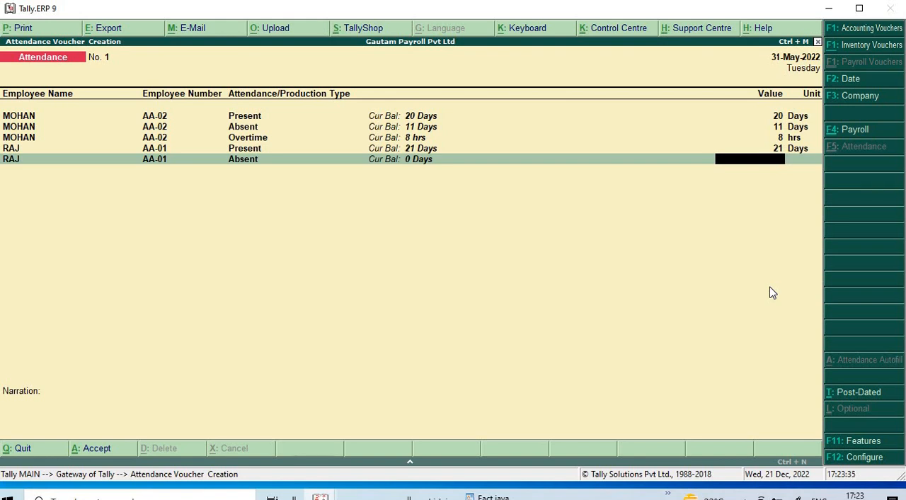
{"action": "type", "text": "10"}
{"action": "key", "text": "Return"}
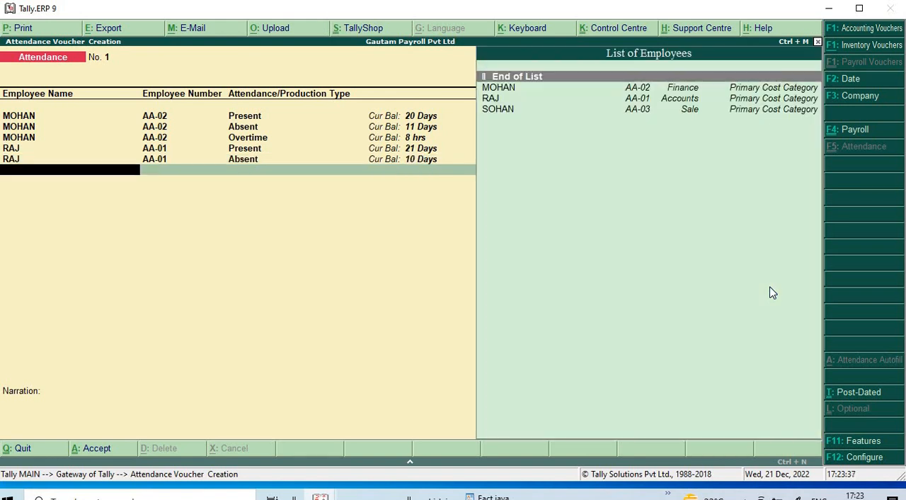
- Add a line with 12 hrs Overtime for the Accounts group employee
{"action": "key", "text": "Down"}
{"action": "key", "text": "Down"}
{"action": "key", "text": "Return"}
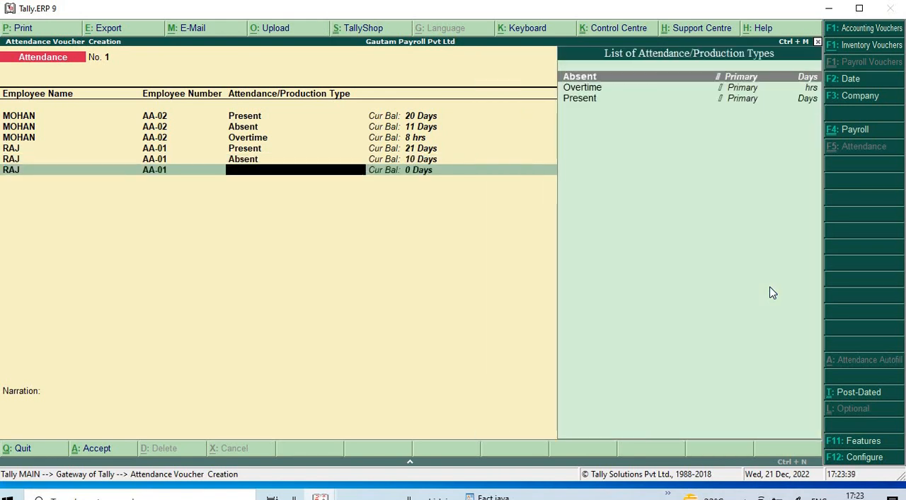
{"action": "key", "text": "Down"}
{"action": "key", "text": "Return"}
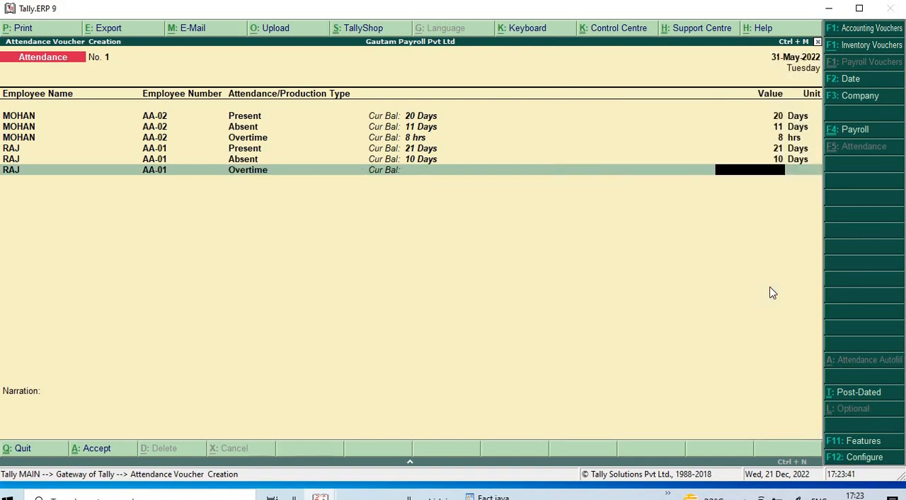
{"action": "type", "text": "12"}
{"action": "key", "text": "Return"}
{"action": "key", "text": "Return"}
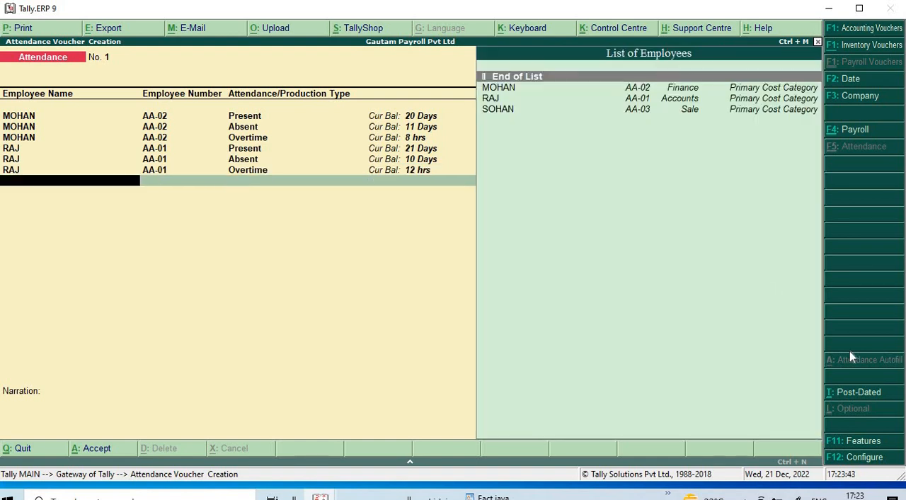
- Record 23 days Present for the Sale group employee in the attendance voucher
{"action": "key", "text": "Down"}
{"action": "key", "text": "Down"}
{"action": "key", "text": "Down"}
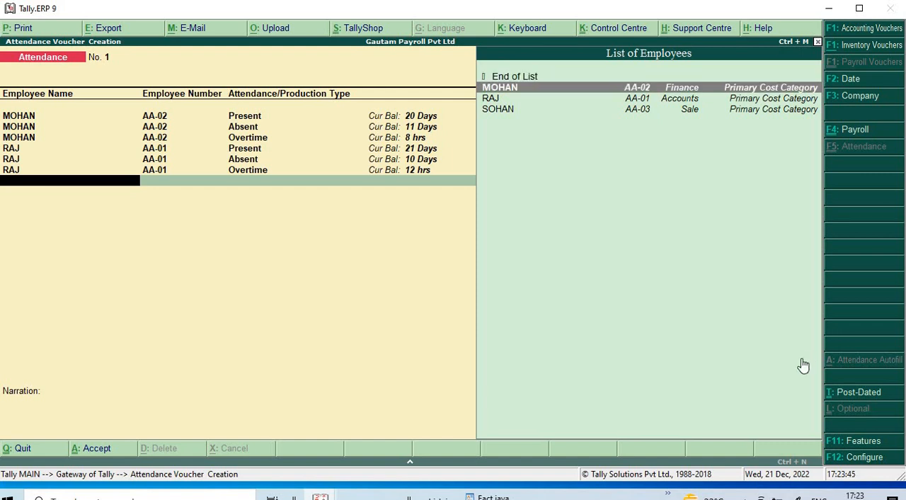
{"action": "key", "text": "Return"}
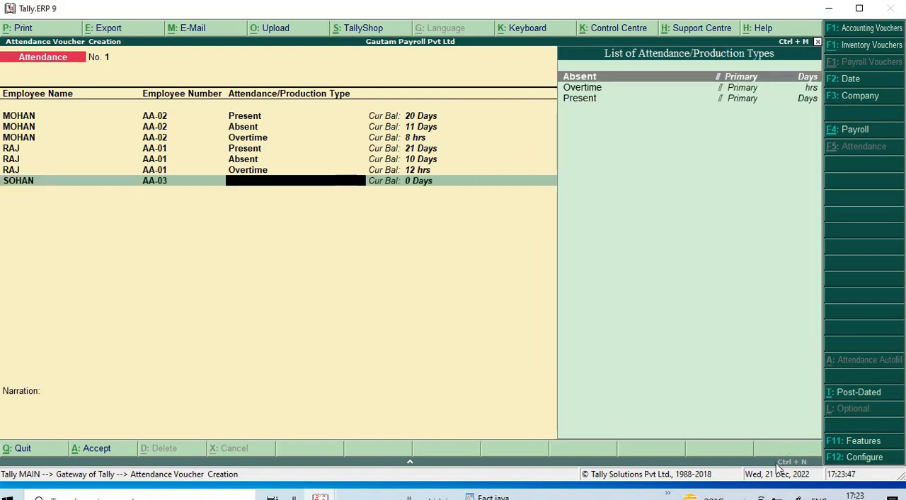
{"action": "key", "text": "Down"}
{"action": "key", "text": "Down"}
{"action": "key", "text": "Return"}
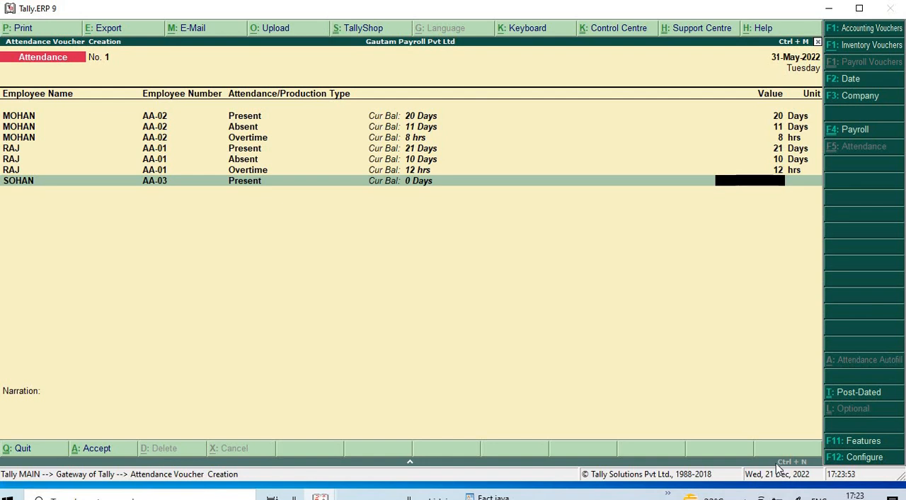
{"action": "type", "text": "23"}
{"action": "key", "text": "Return"}
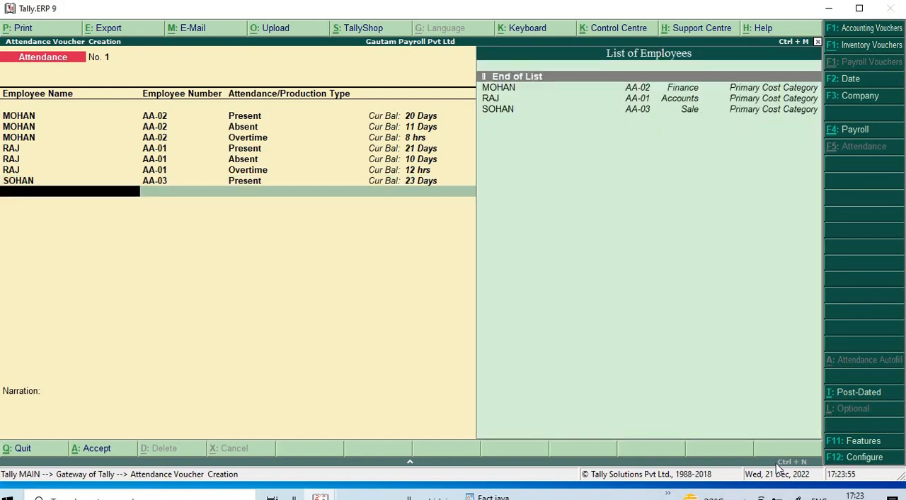
- Add a line with 8 days Absent for the Sale group employee
{"action": "key", "text": "Down"}
{"action": "key", "text": "Down"}
{"action": "key", "text": "Down"}
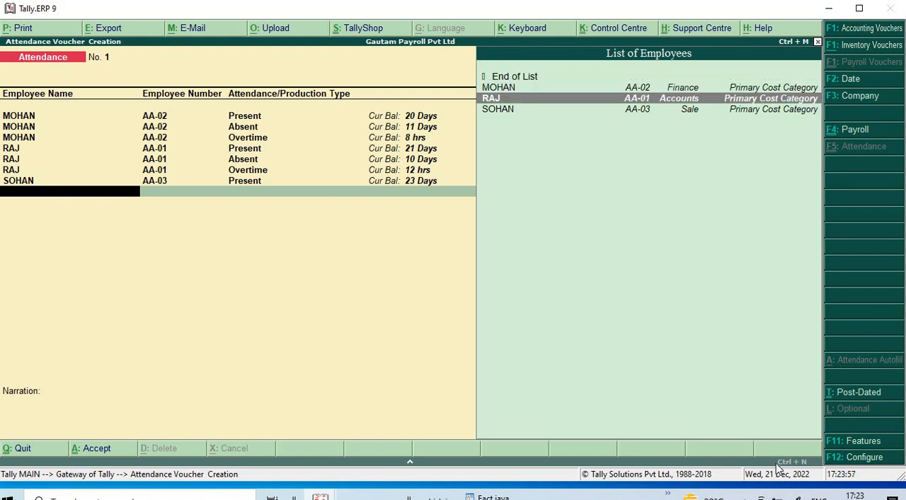
{"action": "key", "text": "Return"}
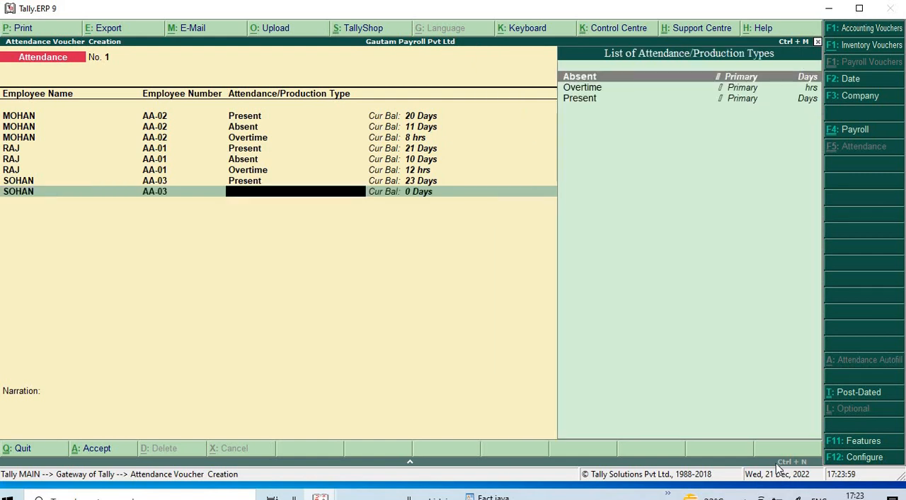
{"action": "key", "text": "Return"}
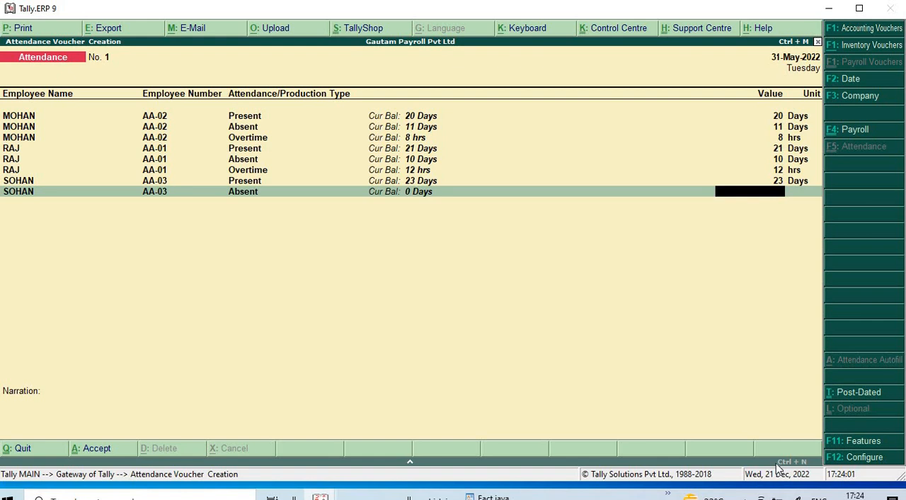
{"action": "type", "text": "8"}
{"action": "key", "text": "Return"}
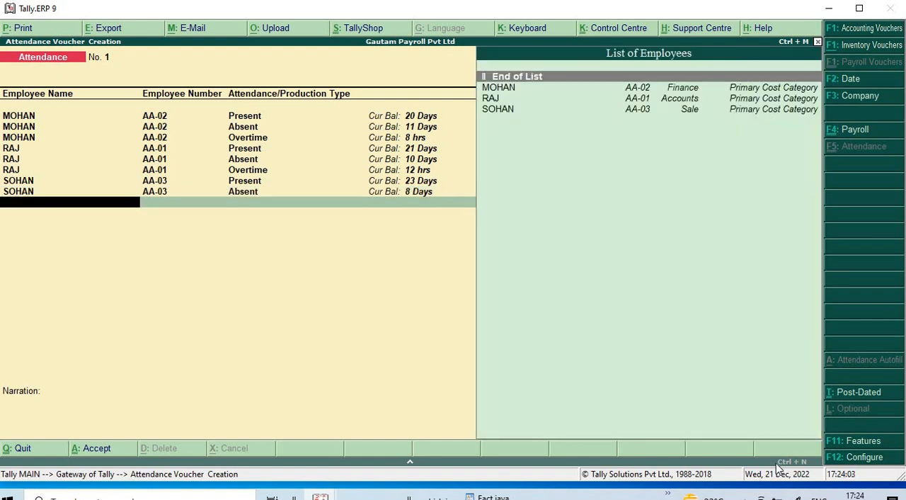
- Add a line with 6 hrs Overtime for the Sale group employee
{"action": "key", "text": "Down"}
{"action": "key", "text": "Down"}
{"action": "key", "text": "Down"}
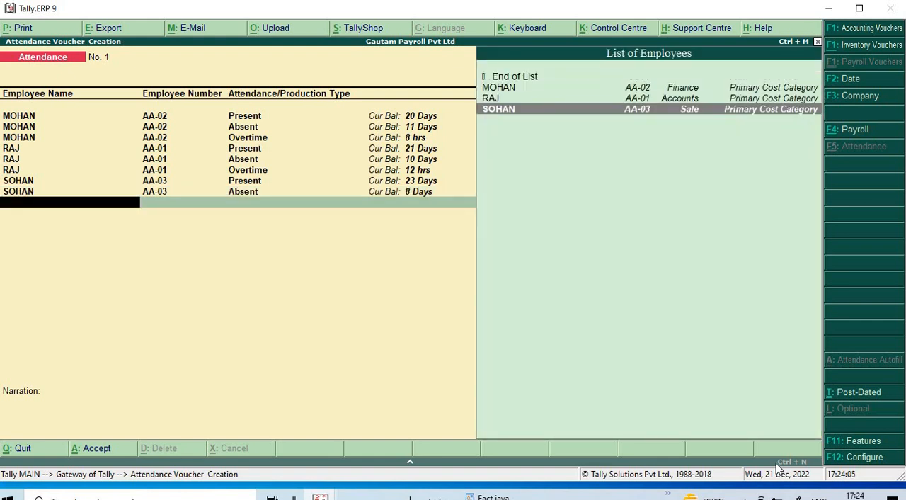
{"action": "key", "text": "Return"}
{"action": "key", "text": "Up"}
{"action": "key", "text": "Up"}
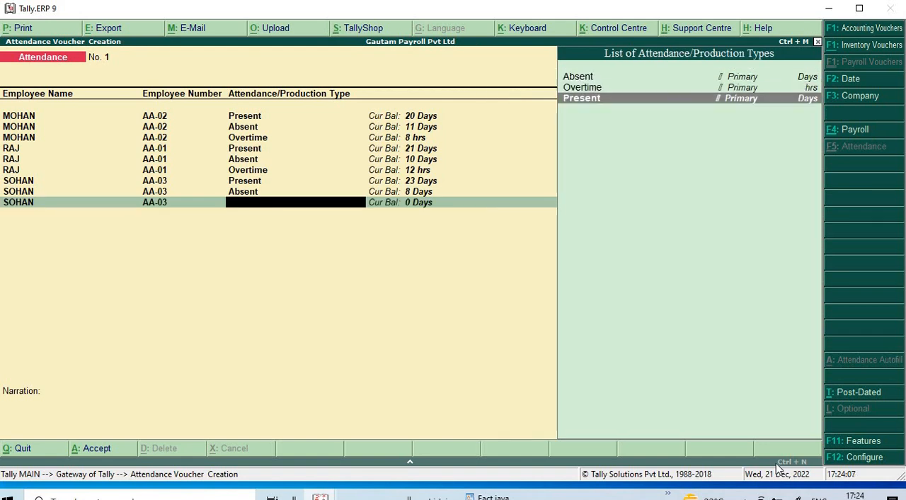
{"action": "key", "text": "Return"}
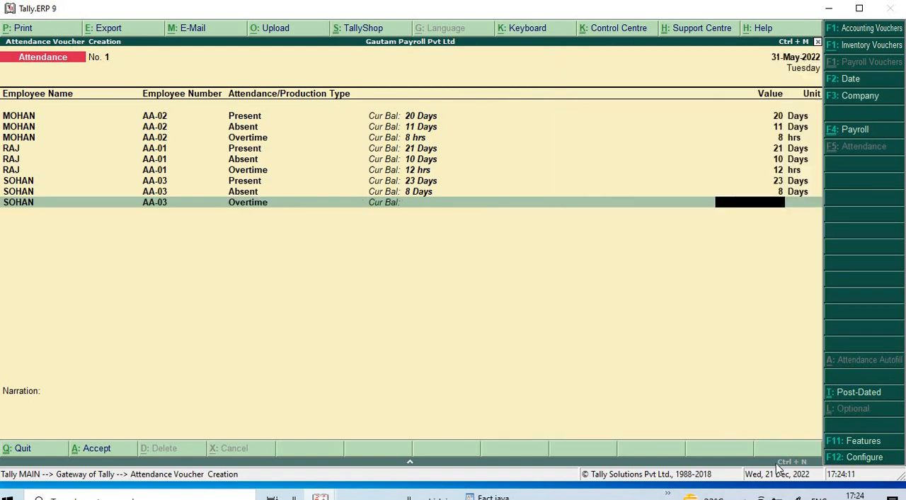
{"action": "type", "text": "6"}
{"action": "key", "text": "Return"}
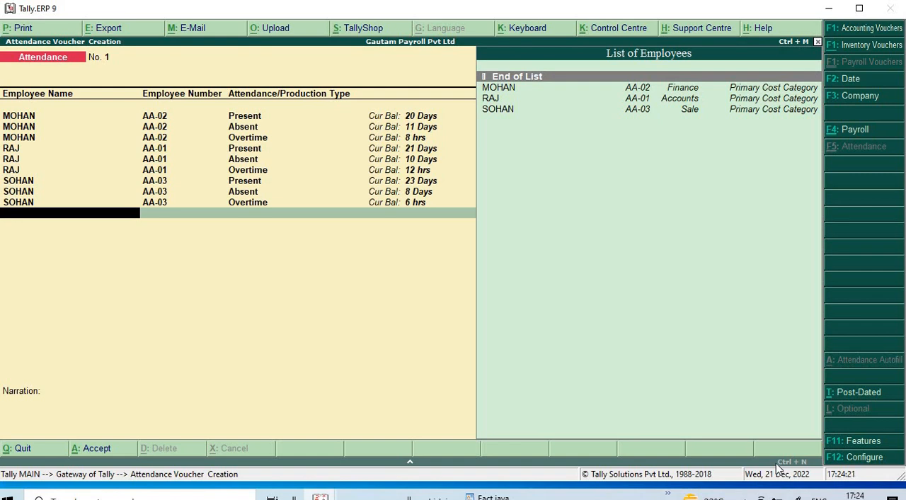
- Finish the employee list, save the attendance voucher without a narration and leave voucher entry
{"action": "key", "text": "Return"}
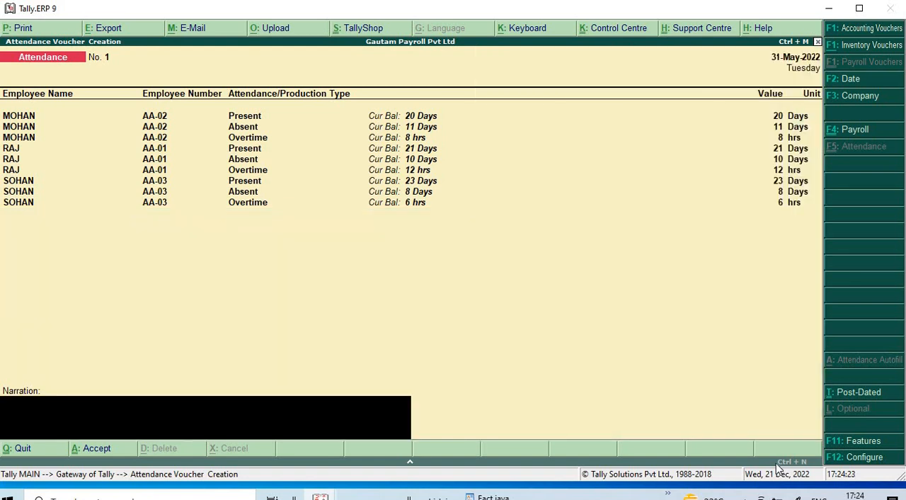
{"action": "key", "text": "Return"}
{"action": "key", "text": "y"}
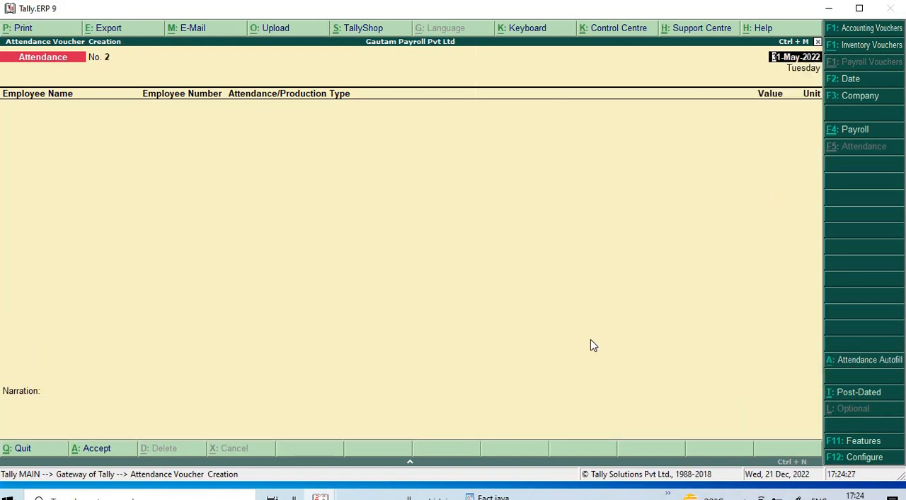
{"action": "key", "text": "Escape"}
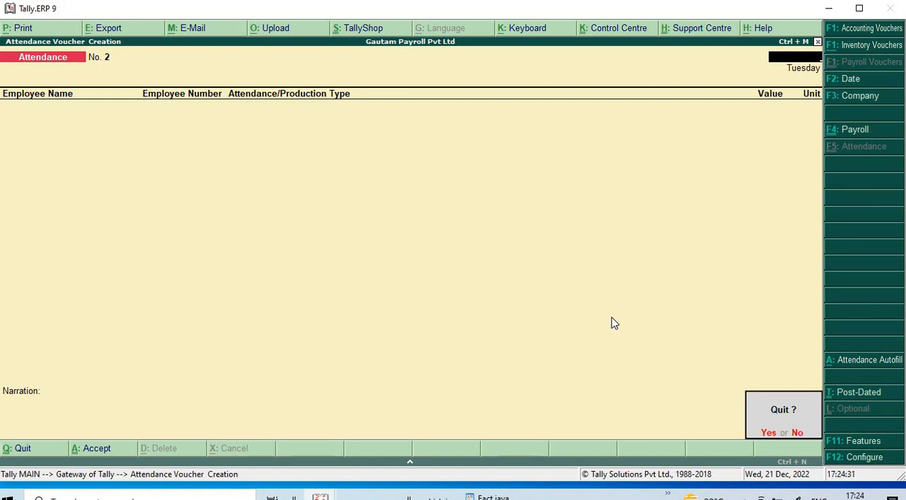
{"action": "key", "text": "Return"}
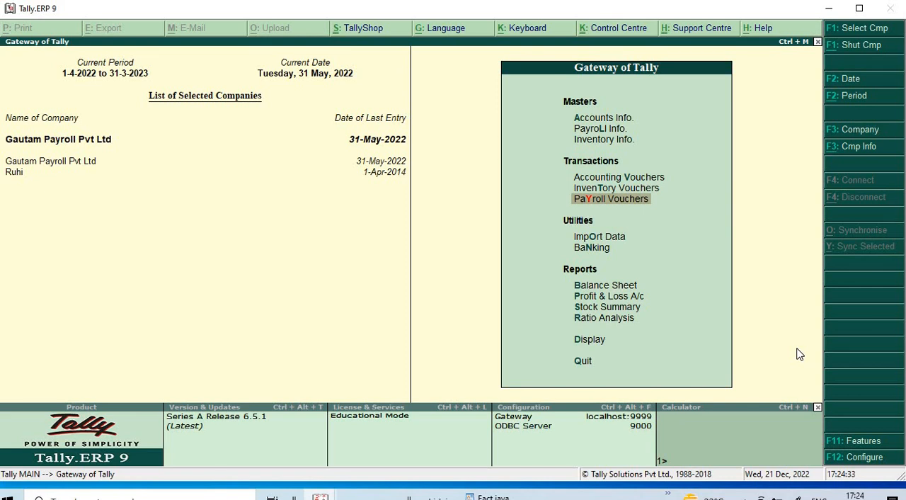
- In a new payroll voucher, set Payroll Autofill to process Salary from 1-5-2022 to 31-5-2022 for all Primary Cost Category employees, sorted by Employee Name
{"action": "key", "text": "Return"}
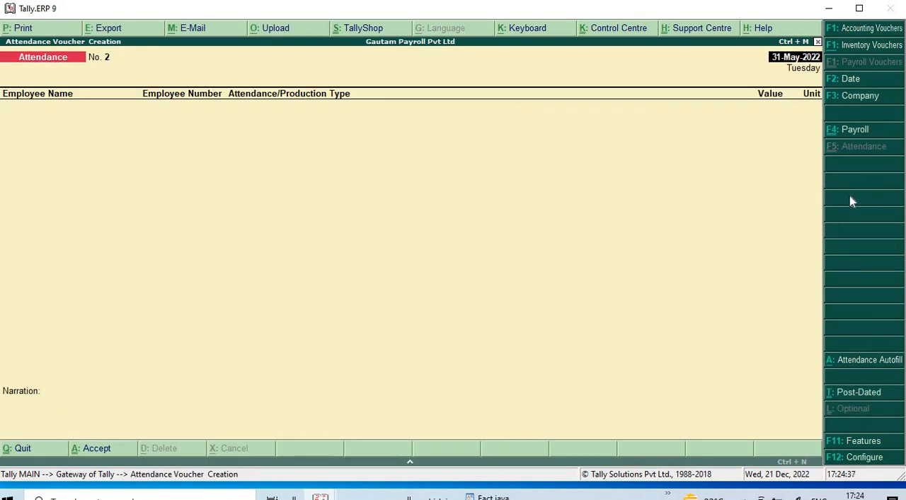
{"action": "left_click", "coordinate": [858, 133]}
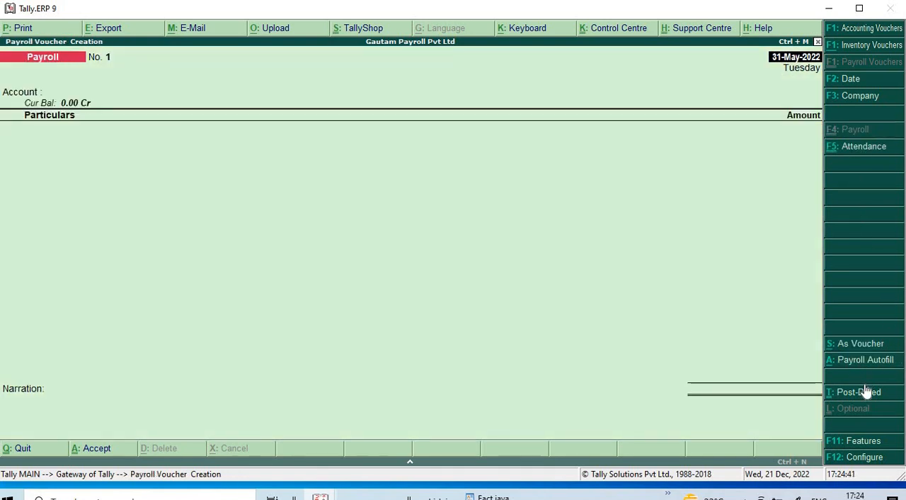
{"action": "left_click", "coordinate": [861, 364]}
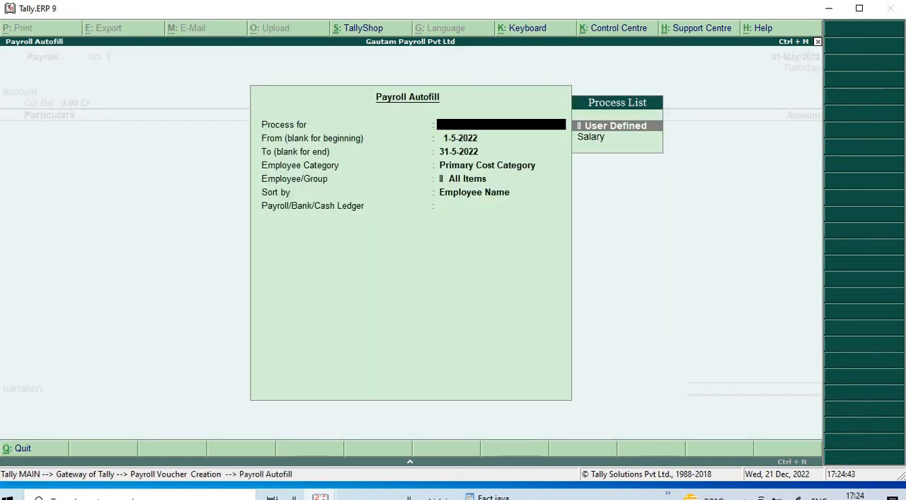
{"action": "key", "text": "Down"}
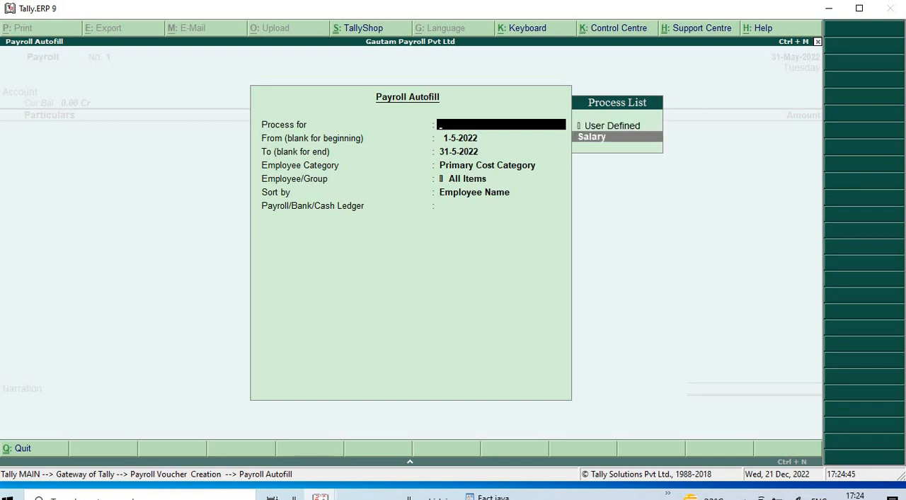
{"action": "key", "text": "Return"}
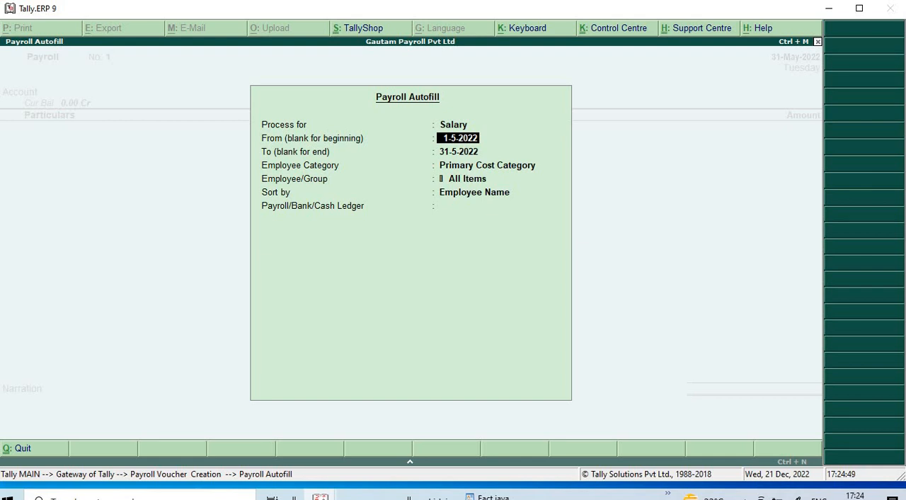
{"action": "key", "text": "Return"}
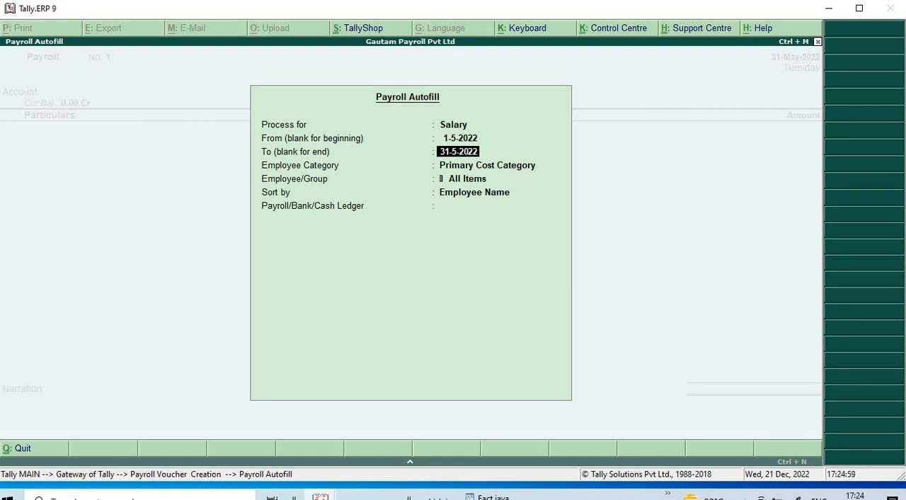
{"action": "key", "text": "Return"}
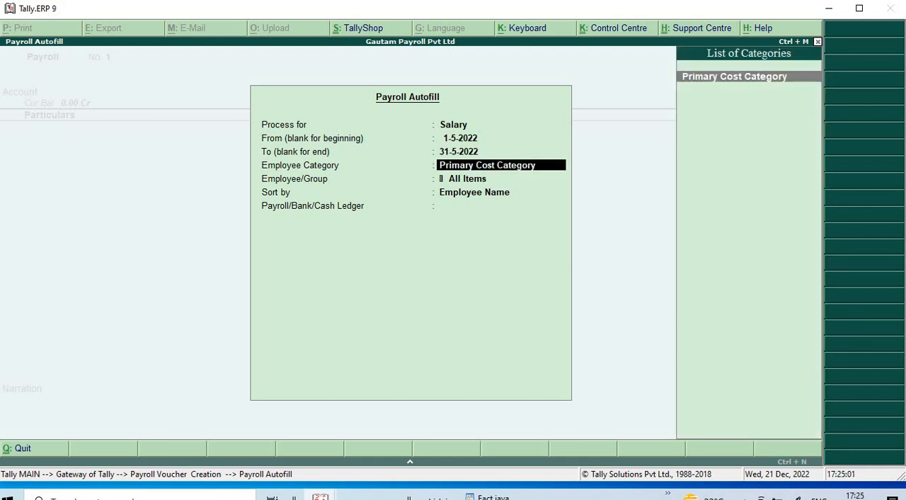
{"action": "key", "text": "Return"}
{"action": "key", "text": "Return"}
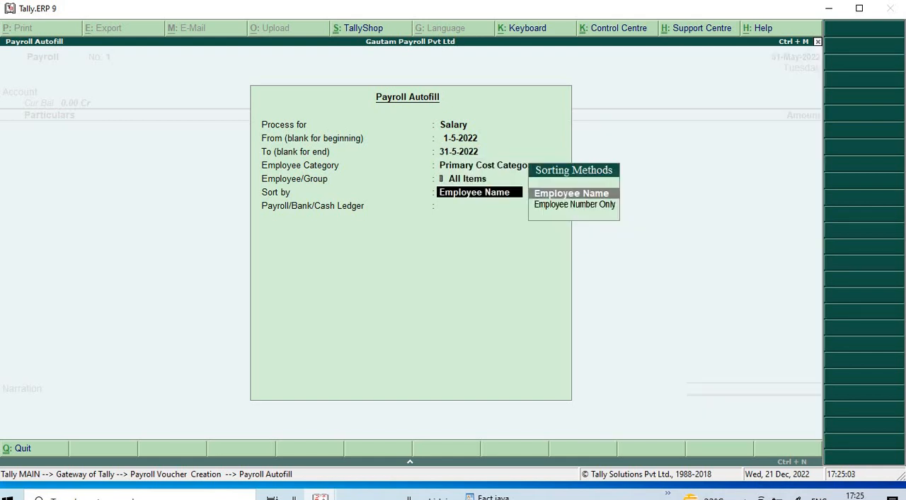
{"action": "key", "text": "Return"}
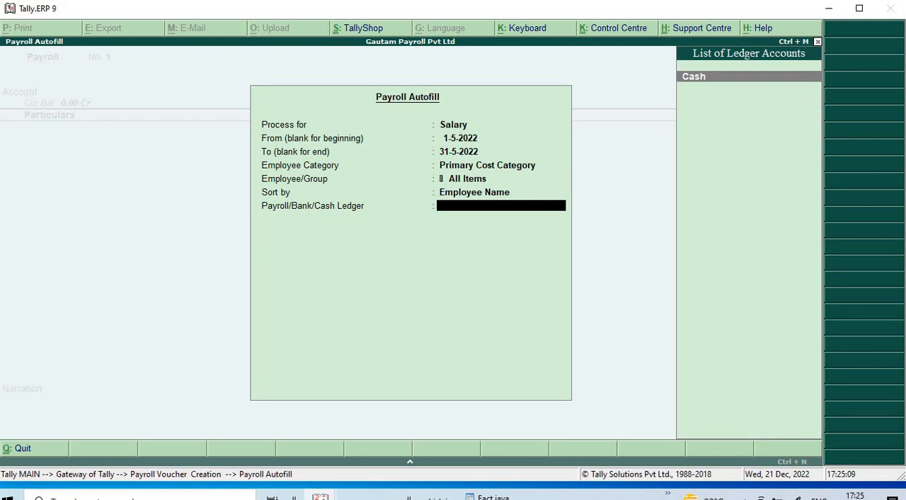
- Create a SALARY PAYABLE pay head from the autofill's ledger field, with type Not Applicable, under Current Liabilities
{"action": "key", "text": "alt+c"}
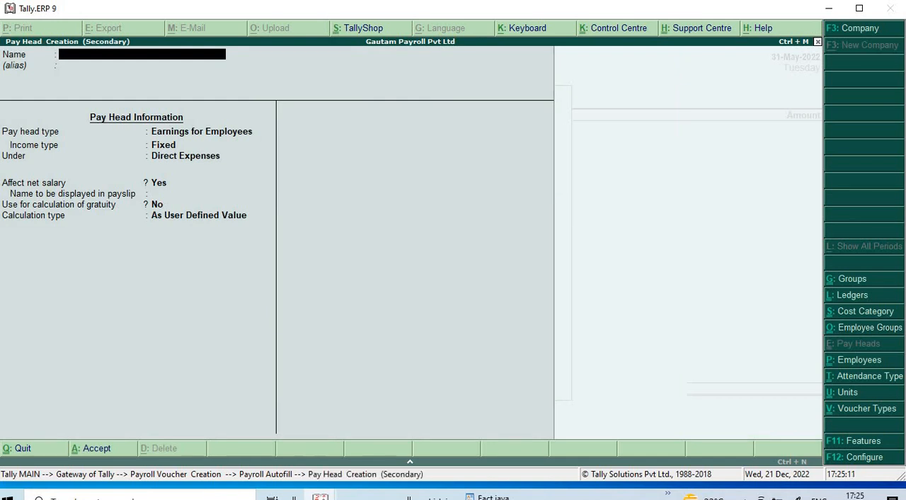
{"action": "type", "text": "SALARY PAYAB"}
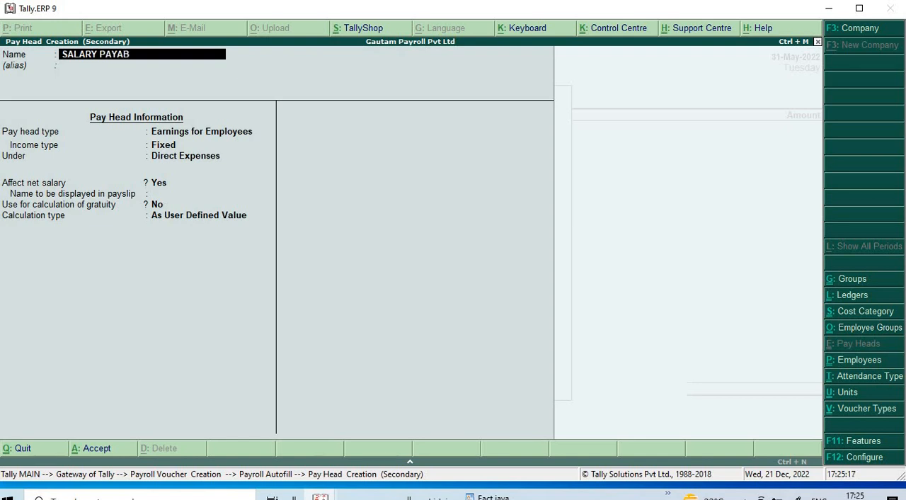
{"action": "type", "text": "LE"}
{"action": "key", "text": "Return"}
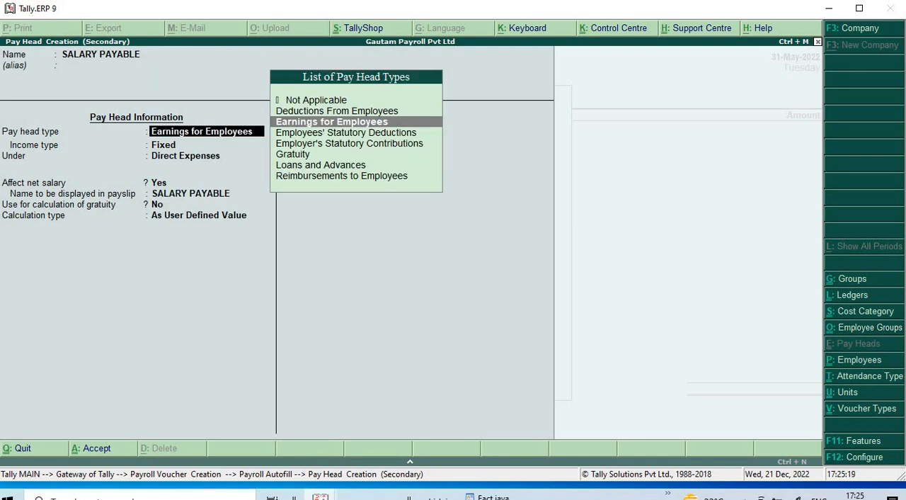
{"action": "key", "text": "Up"}
{"action": "key", "text": "Up"}
{"action": "key", "text": "Return"}
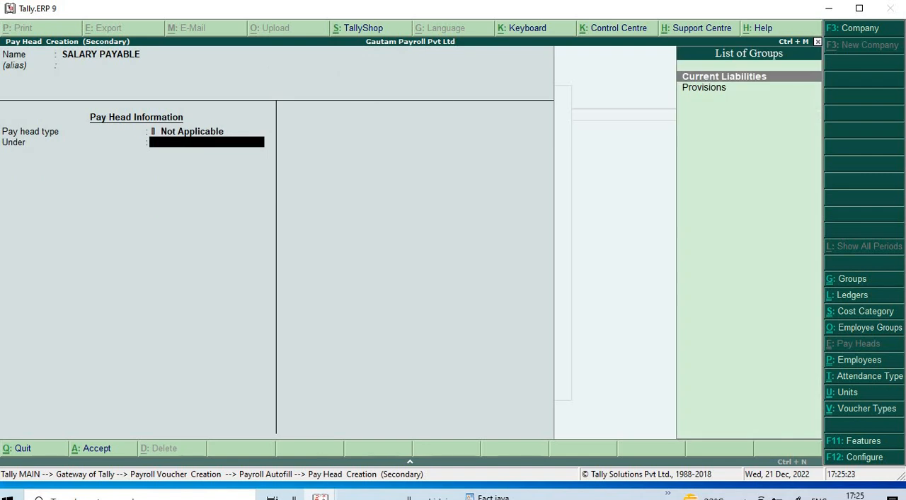
{"action": "key", "text": "Return"}
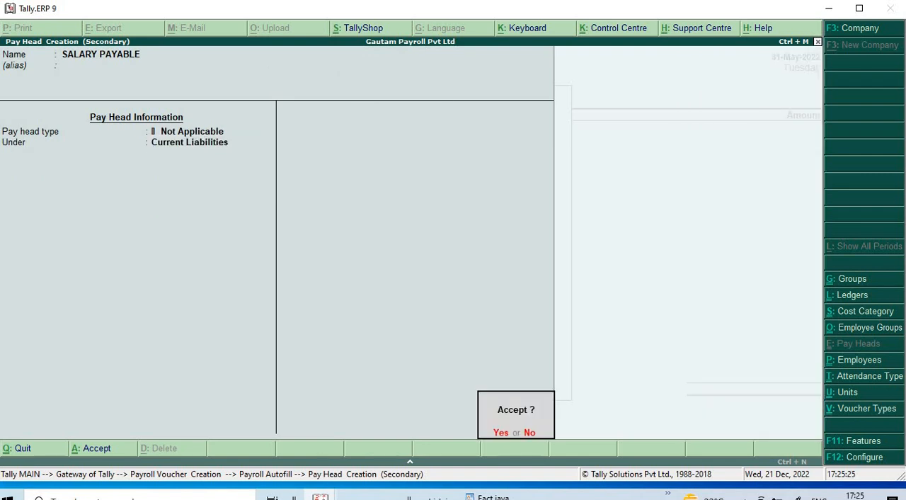
{"action": "key", "text": "Return"}
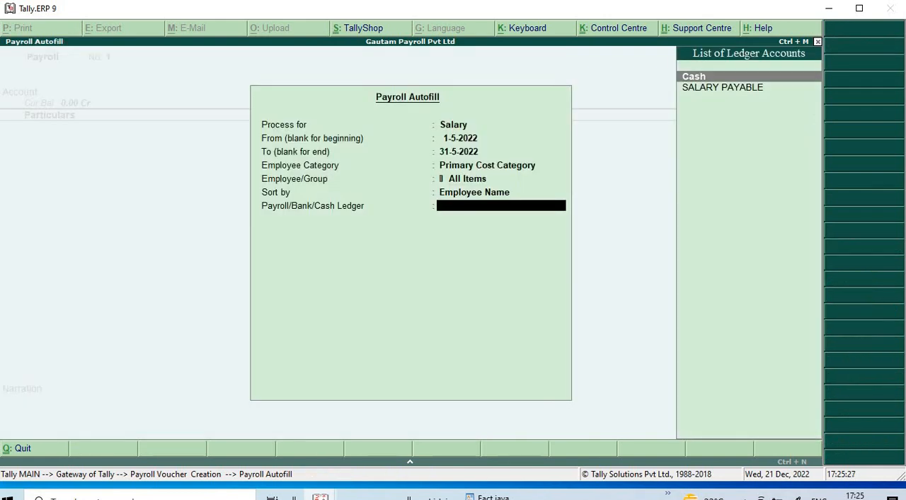
- Autofill the payroll voucher with SALARY PAYABLE as the ledger, save it and return to the Gateway of Tally
{"action": "key", "text": "Down"}
{"action": "key", "text": "Return"}
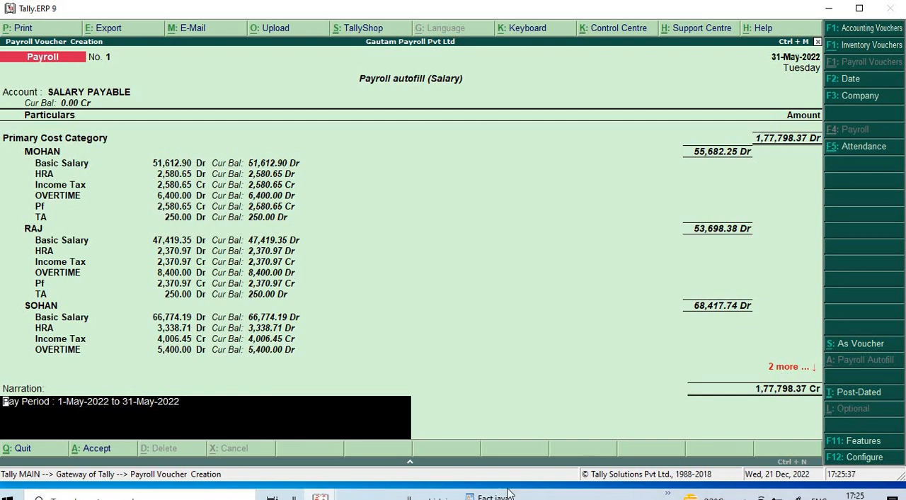
{"action": "key", "text": "Return"}
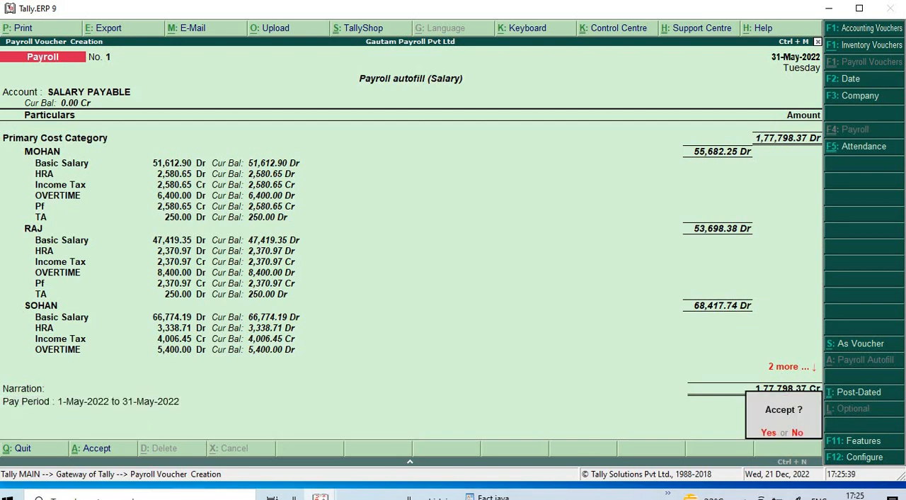
{"action": "key", "text": "y"}
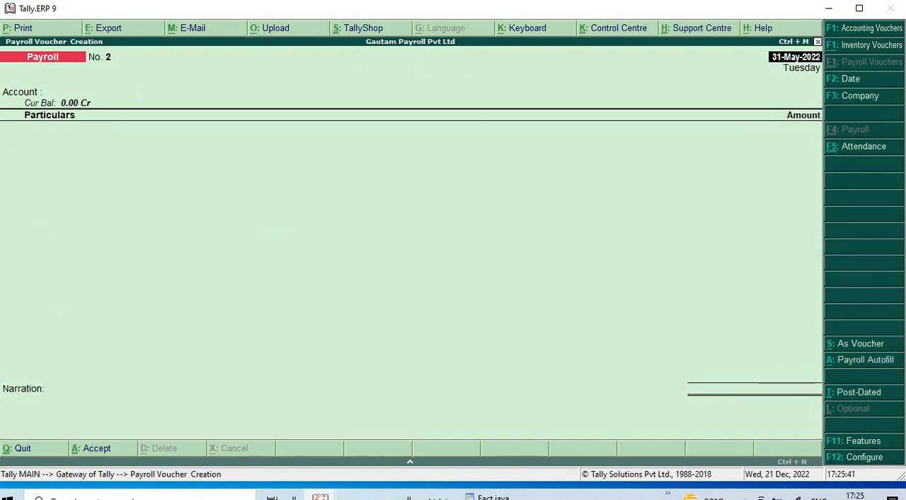
{"action": "key", "text": "Escape"}
{"action": "key", "text": "y"}
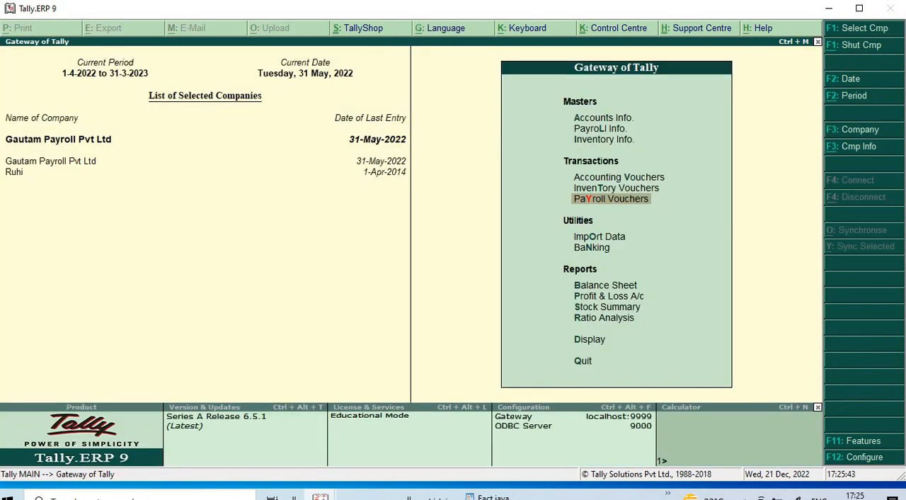
- Open the Statements of Payroll among the display reports
{"action": "key", "text": "Down"}
{"action": "key", "text": "Down"}
{"action": "key", "text": "Down"}
{"action": "key", "text": "Down"}
{"action": "key", "text": "Down"}
{"action": "key", "text": "Down"}
{"action": "key", "text": "Down"}
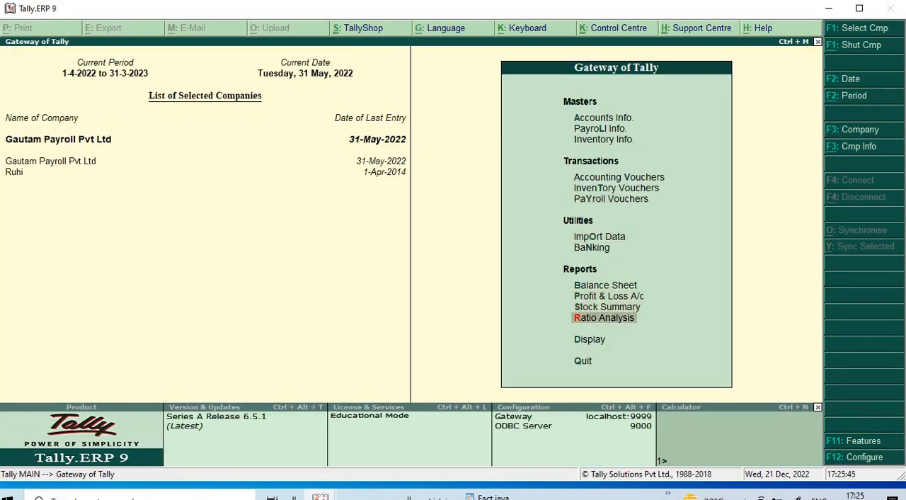
{"action": "key", "text": "Return"}
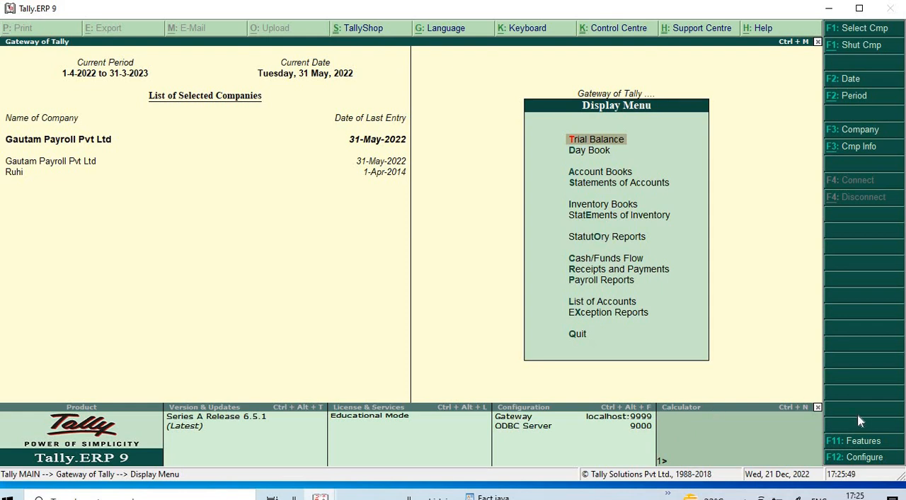
{"action": "key", "text": "Down"}
{"action": "key", "text": "Down"}
{"action": "key", "text": "Down"}
{"action": "key", "text": "Down"}
{"action": "key", "text": "Down"}
{"action": "key", "text": "Down"}
{"action": "key", "text": "Down"}
{"action": "key", "text": "Down"}
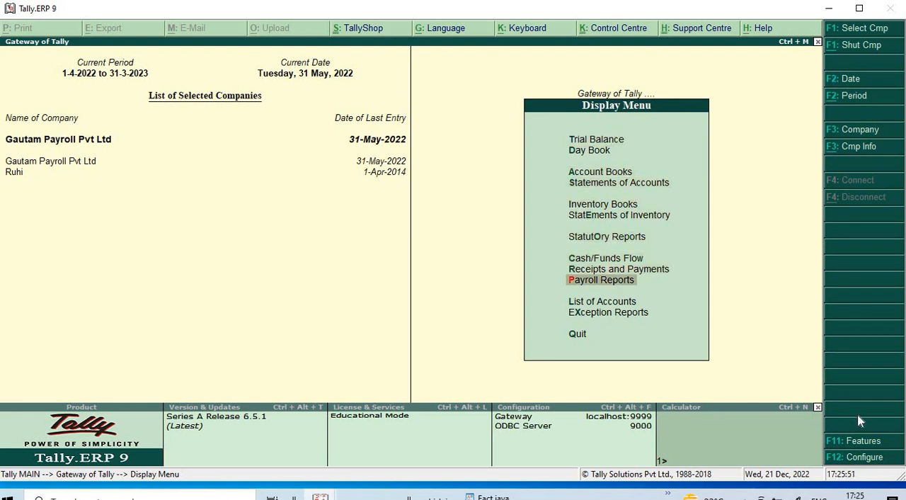
{"action": "key", "text": "Return"}
- View the single pay slip of the Finance employee
{"action": "key", "text": "Return"}
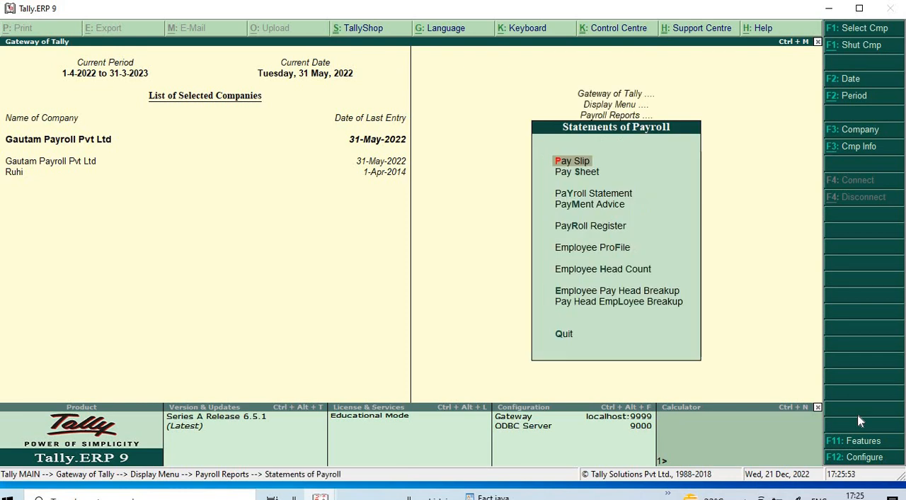
{"action": "key", "text": "Return"}
{"action": "key", "text": "Return"}
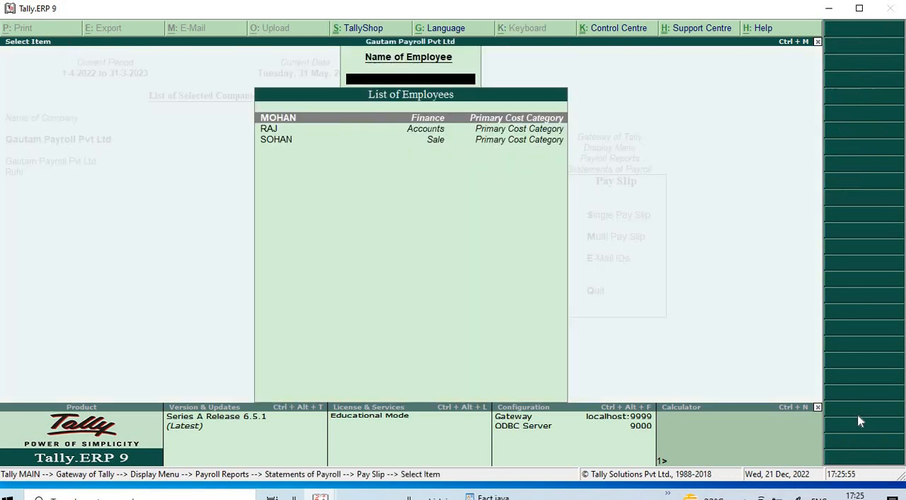
{"action": "key", "text": "Return"}
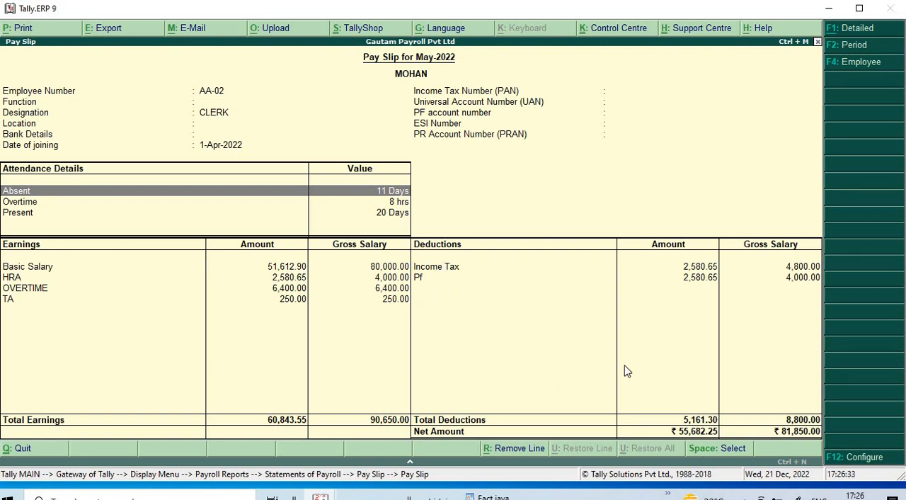
- Print the Finance employee's May-2022 pay slip to OneNote 2010 with the default settings and dismiss the Office activation wizard
{"action": "key", "text": "alt+p"}
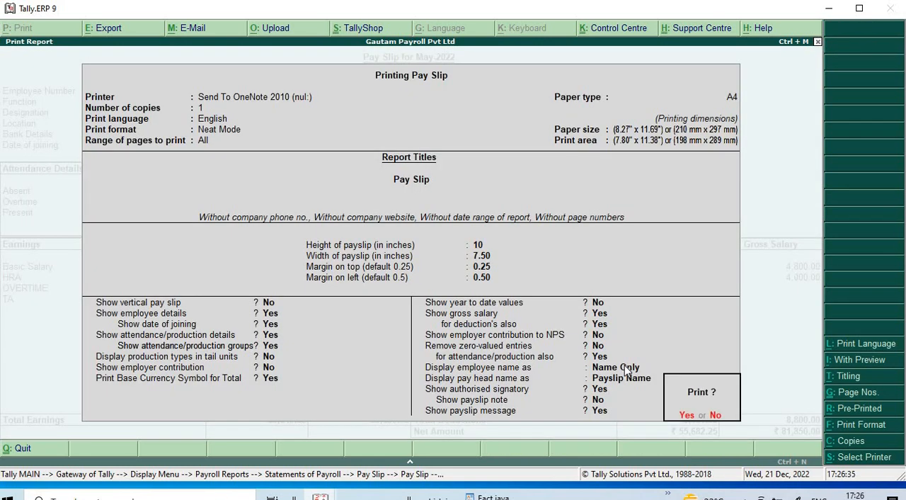
{"action": "key", "text": "Return"}
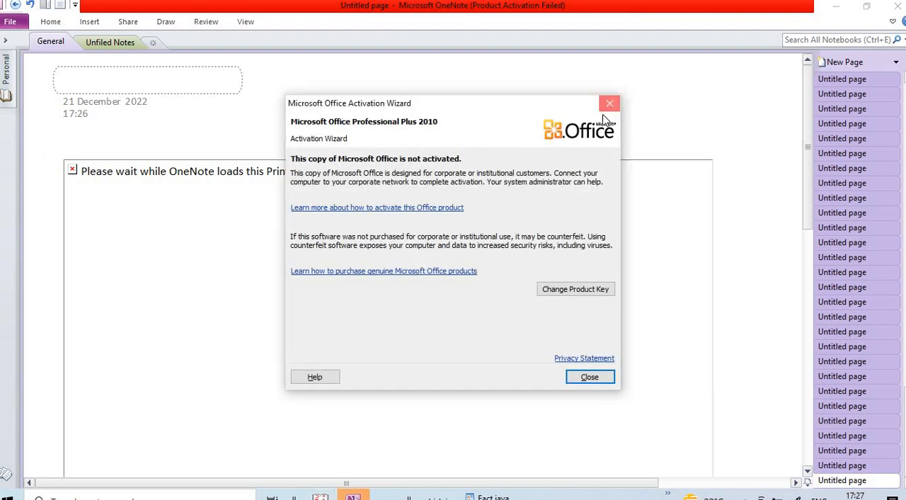
{"action": "left_click", "coordinate": [609, 104]}
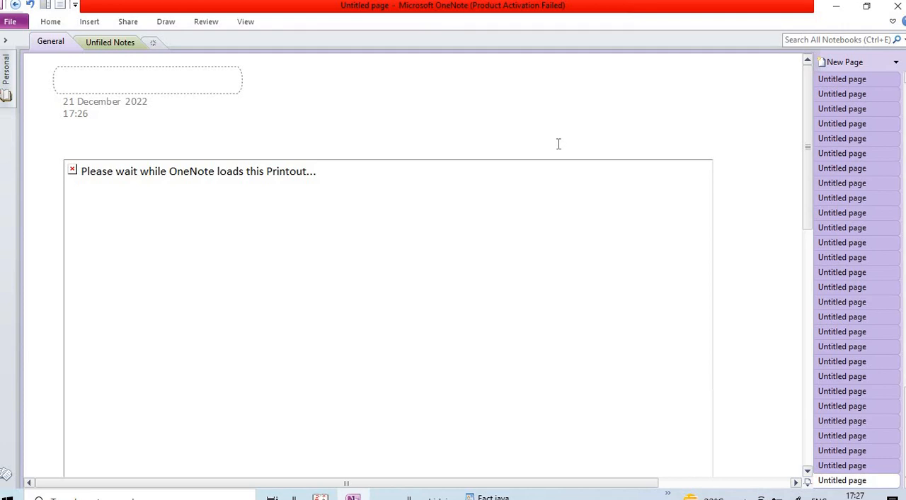
- Review the printed pay slip's attendance, earnings and deductions in OneNote, close OneNote and return to Tally.ERP 9
{"action": "scroll", "coordinate": [557, 145], "scroll_direction": "down", "scroll_amount": 3}
{"action": "scroll", "coordinate": [557, 145], "scroll_direction": "up", "scroll_amount": 1}
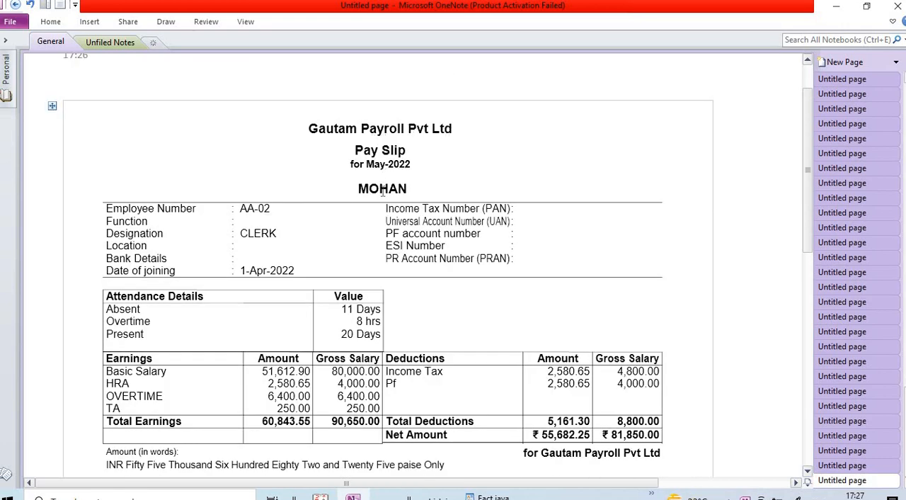
{"action": "scroll", "coordinate": [372, 205], "scroll_direction": "down", "scroll_amount": 1}
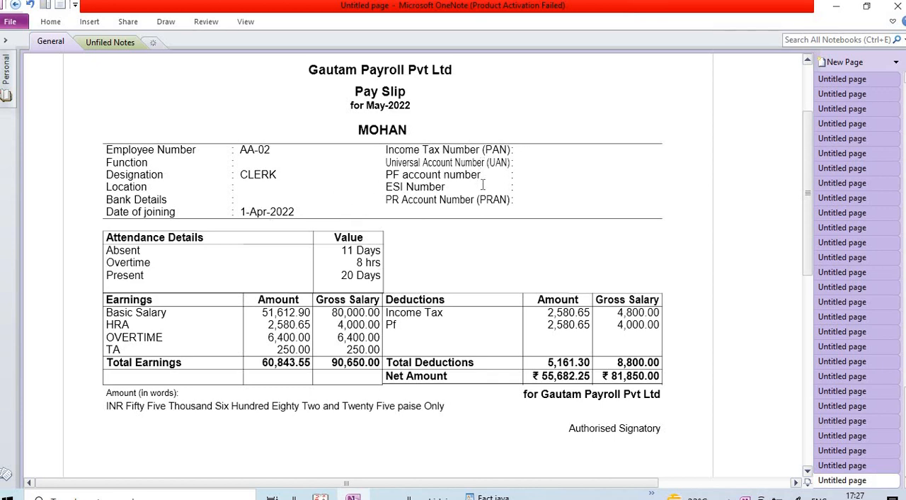
{"action": "scroll", "coordinate": [538, 183], "scroll_direction": "down", "scroll_amount": 1}
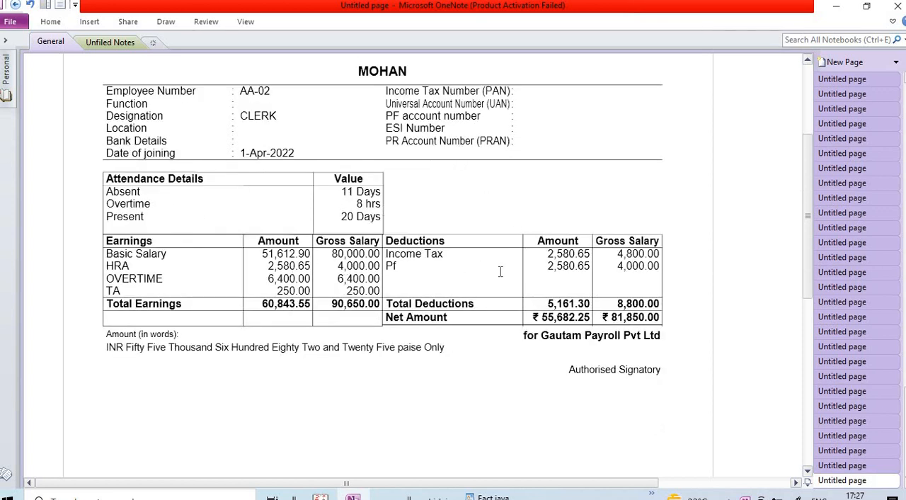
{"action": "scroll", "coordinate": [438, 206], "scroll_direction": "up", "scroll_amount": 1}
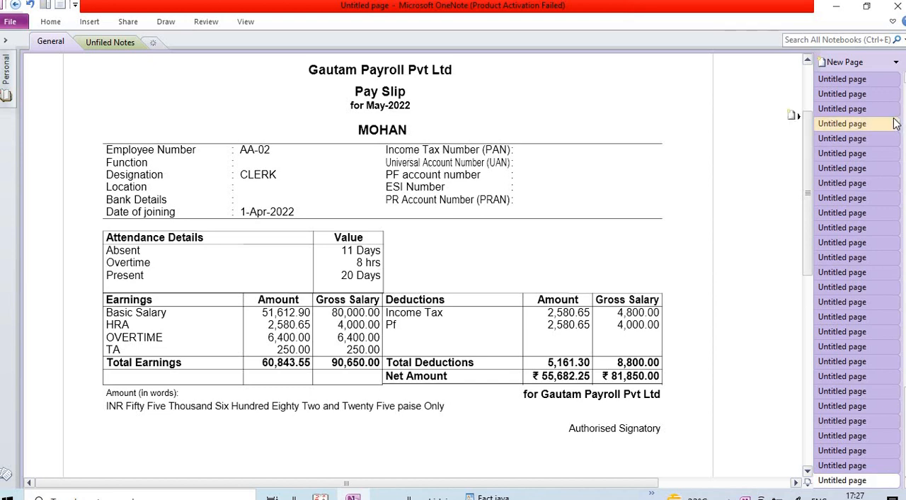
{"action": "left_click", "coordinate": [896, 12]}
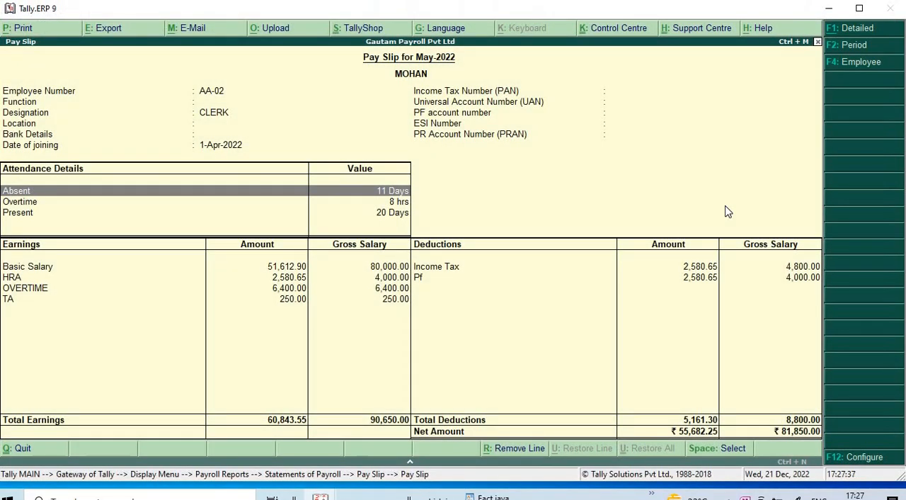
- View the single pay slips of the Accounts employee and the Sale employee in turn
{"action": "key", "text": "Escape"}
{"action": "key", "text": "Down"}
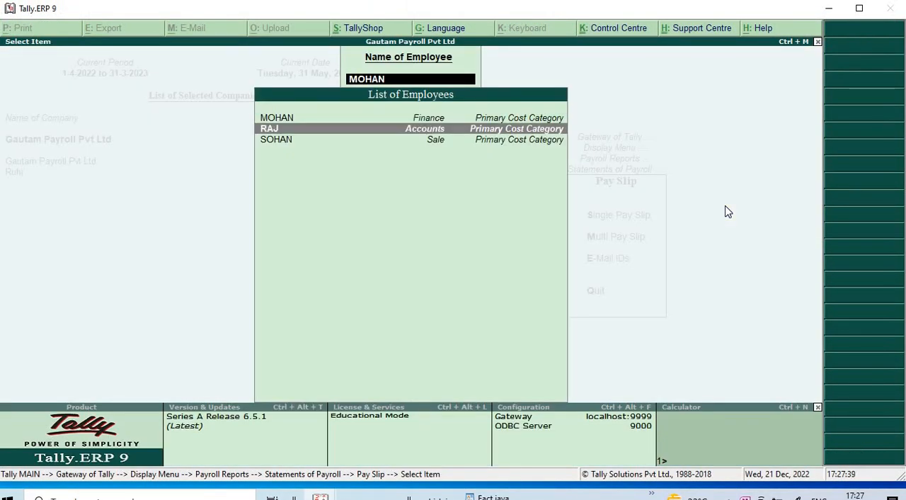
{"action": "key", "text": "Return"}
{"action": "key", "text": "Escape"}
{"action": "key", "text": "Down"}
{"action": "key", "text": "Return"}
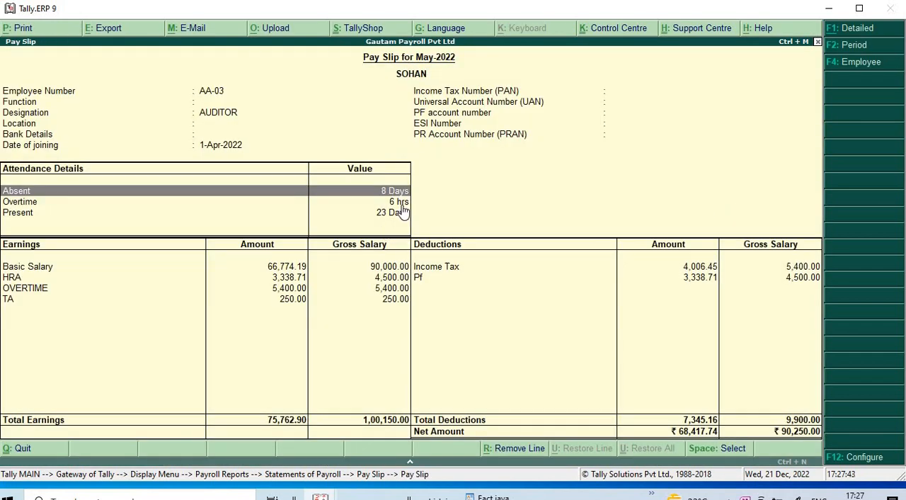